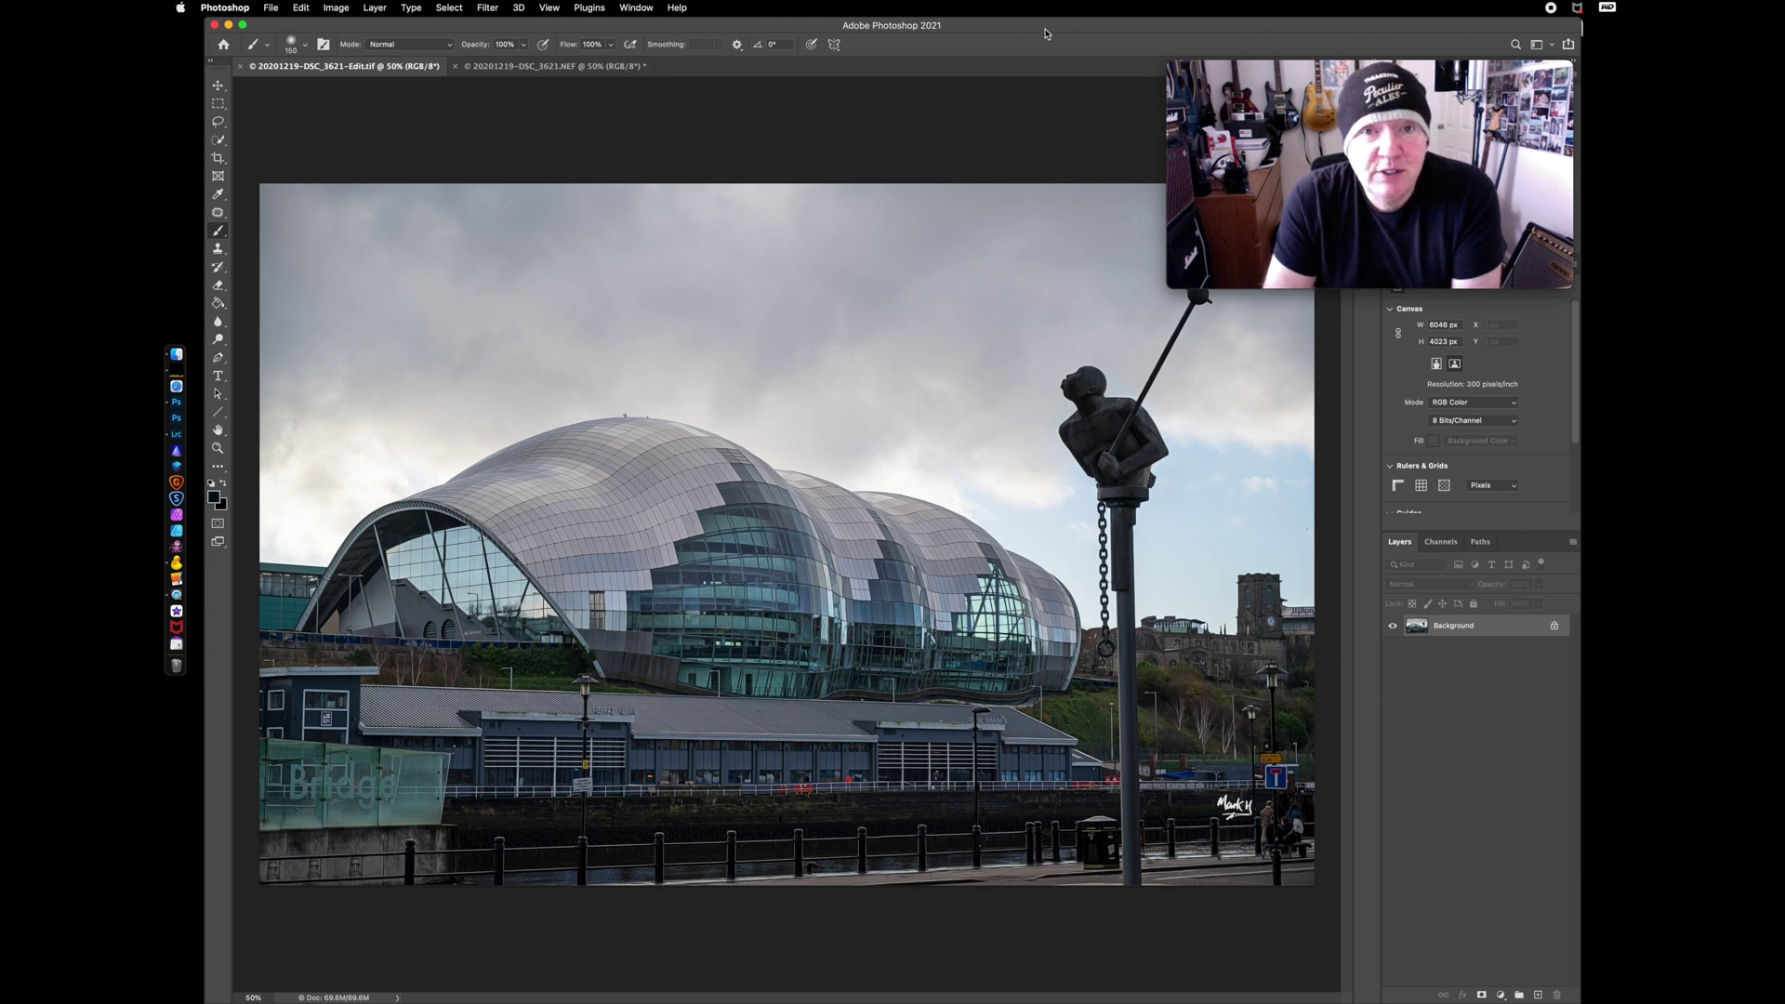
- Compare the edited TIF photo with the original NEF photo, looking at the direction the statue faces
left_click(500, 69)
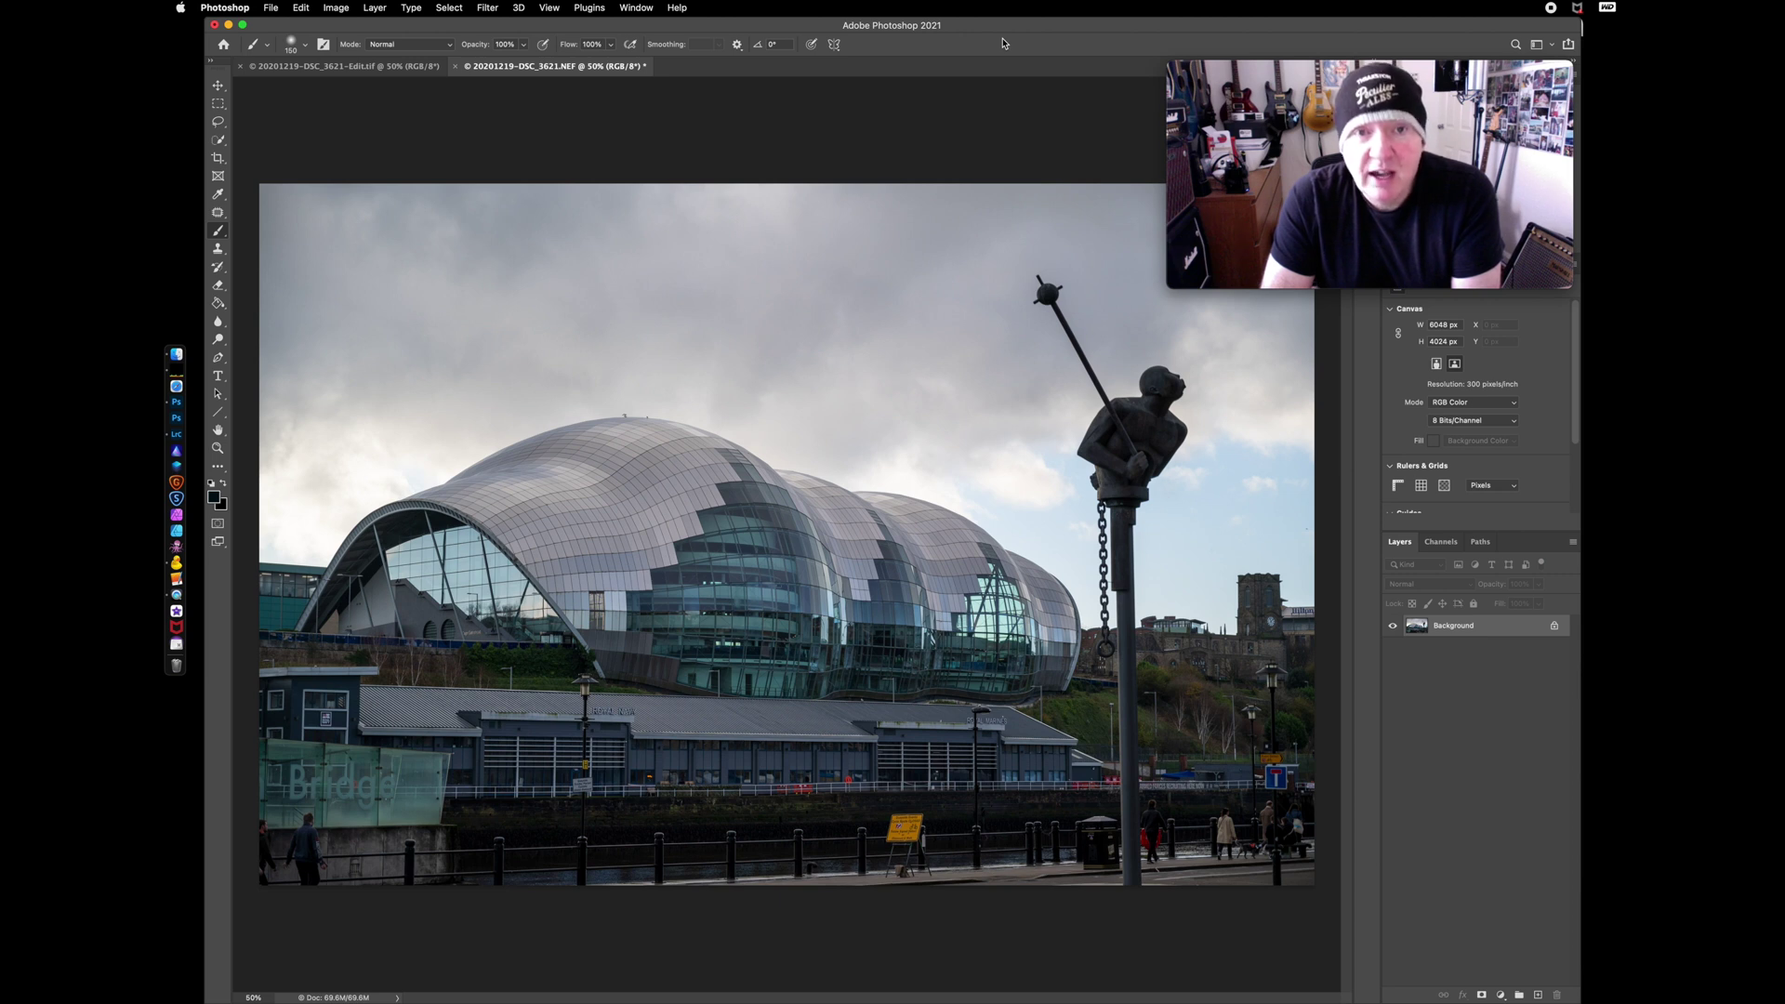
left_click(340, 66)
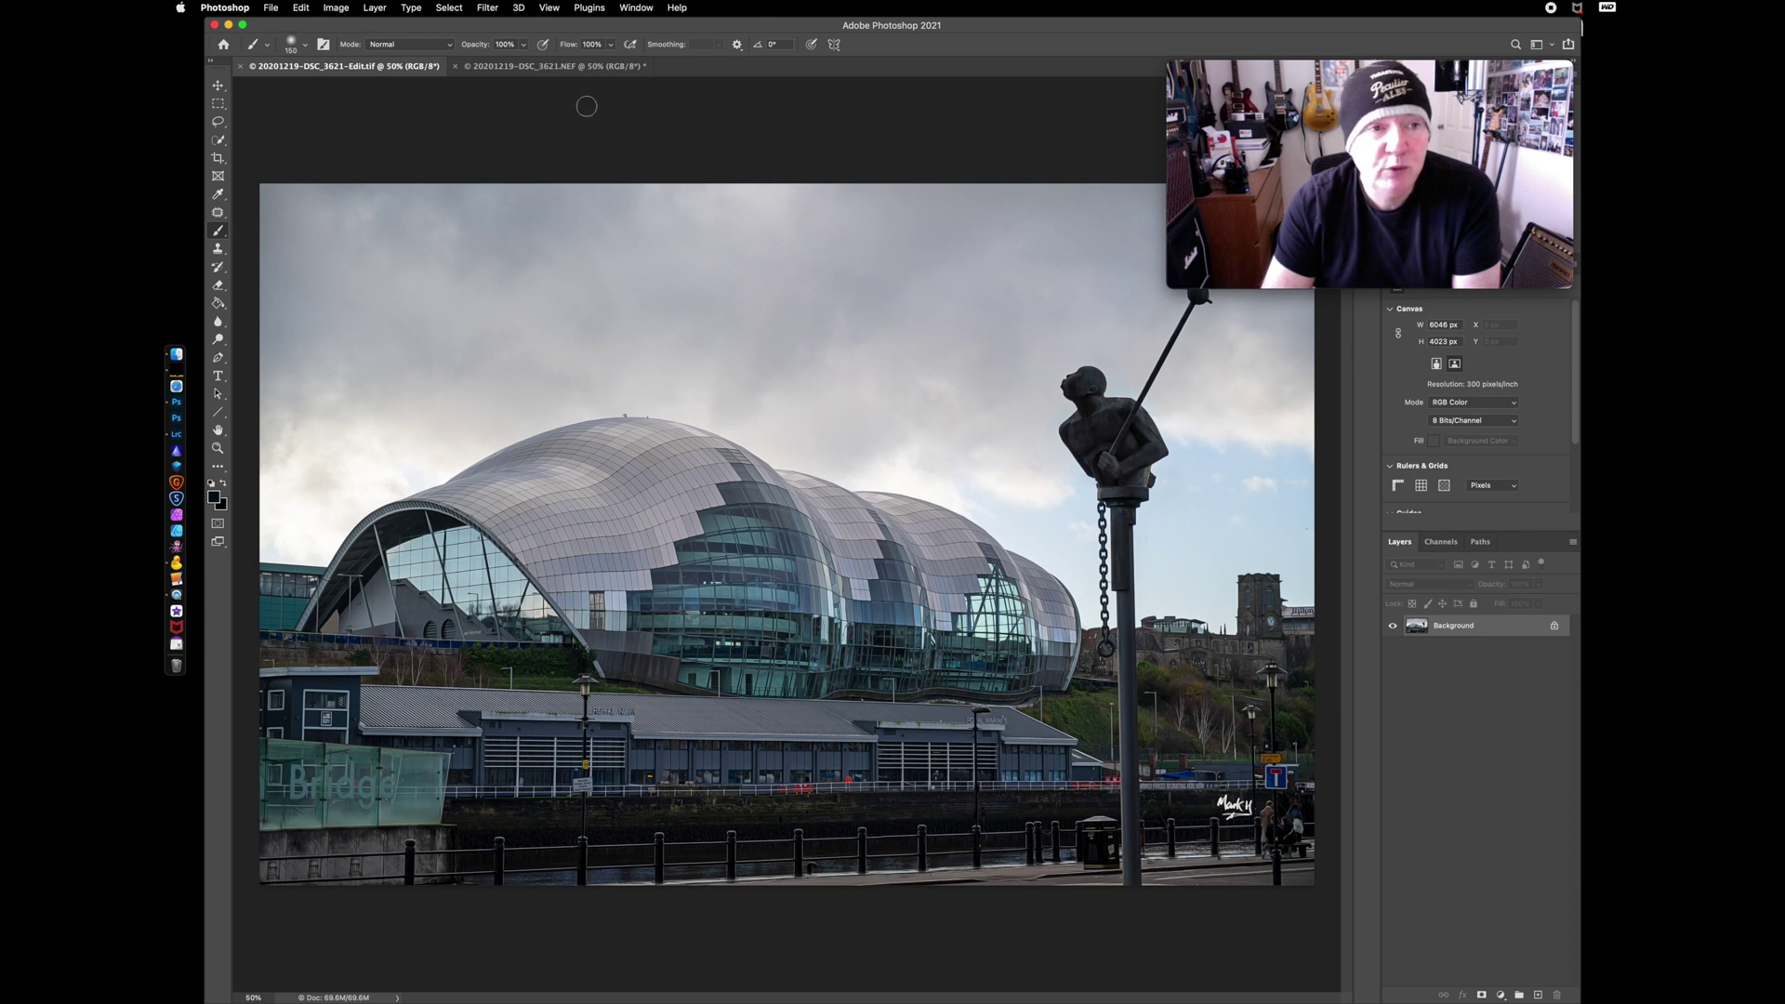
left_click(522, 67)
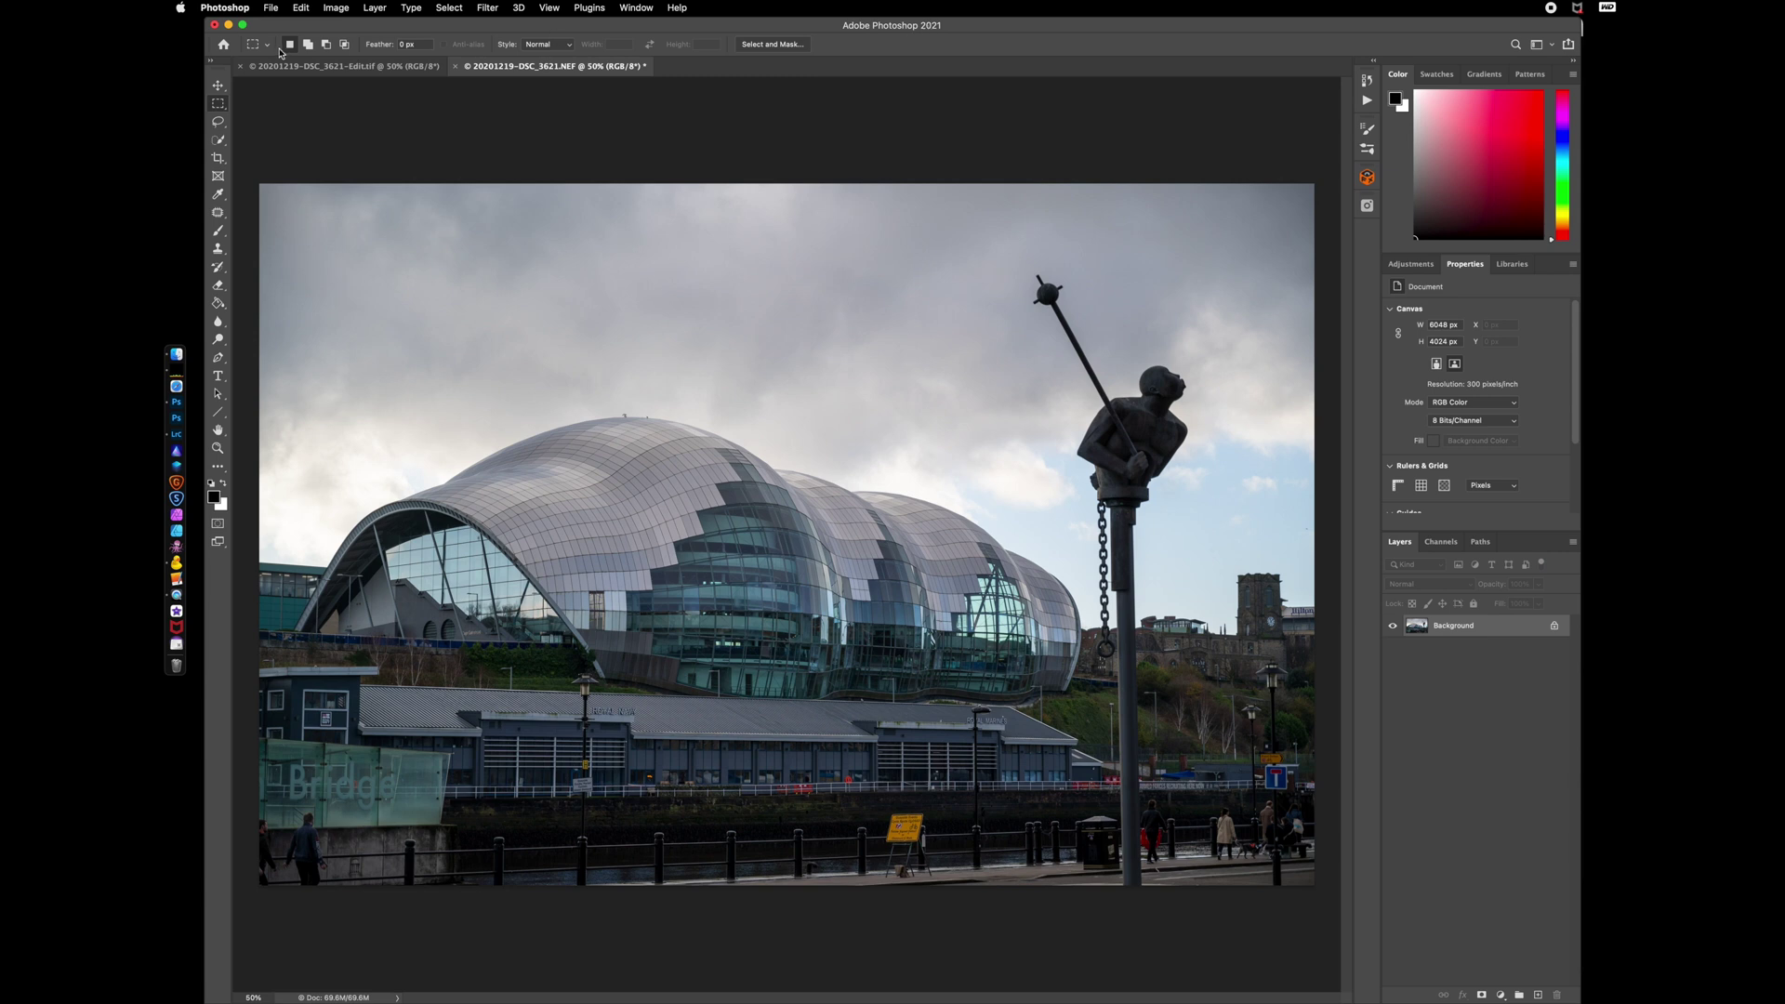
left_click(299, 68)
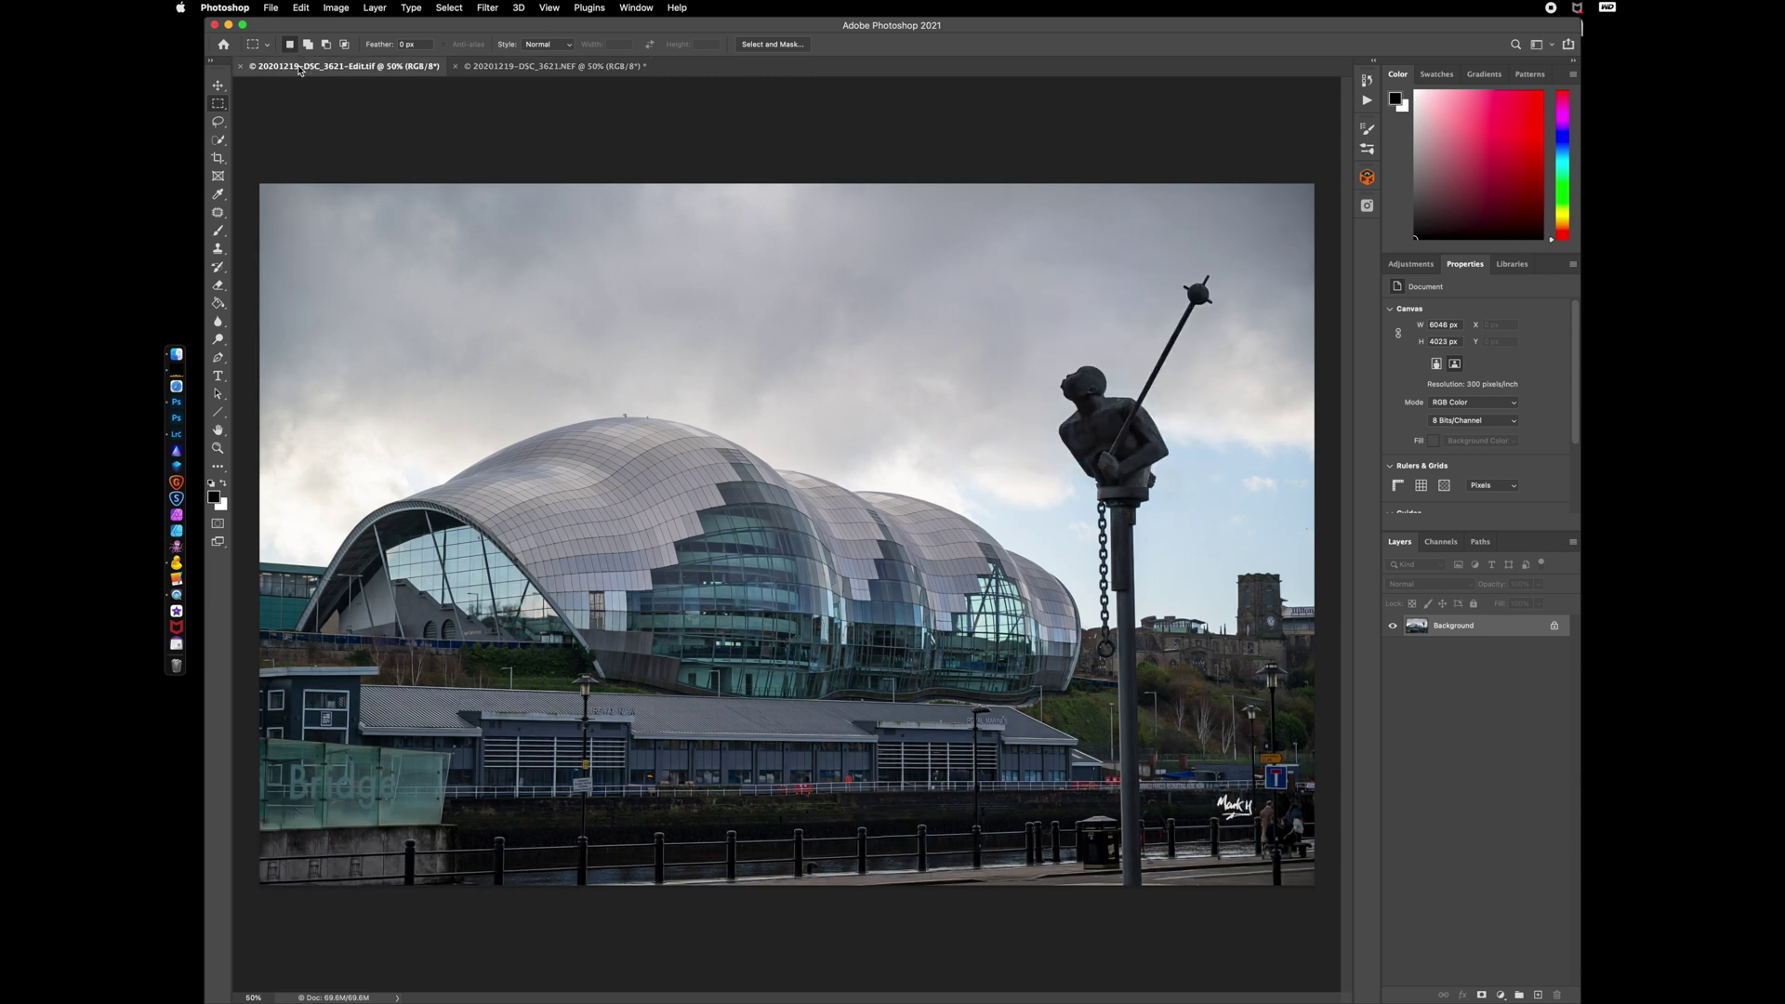
left_click(563, 67)
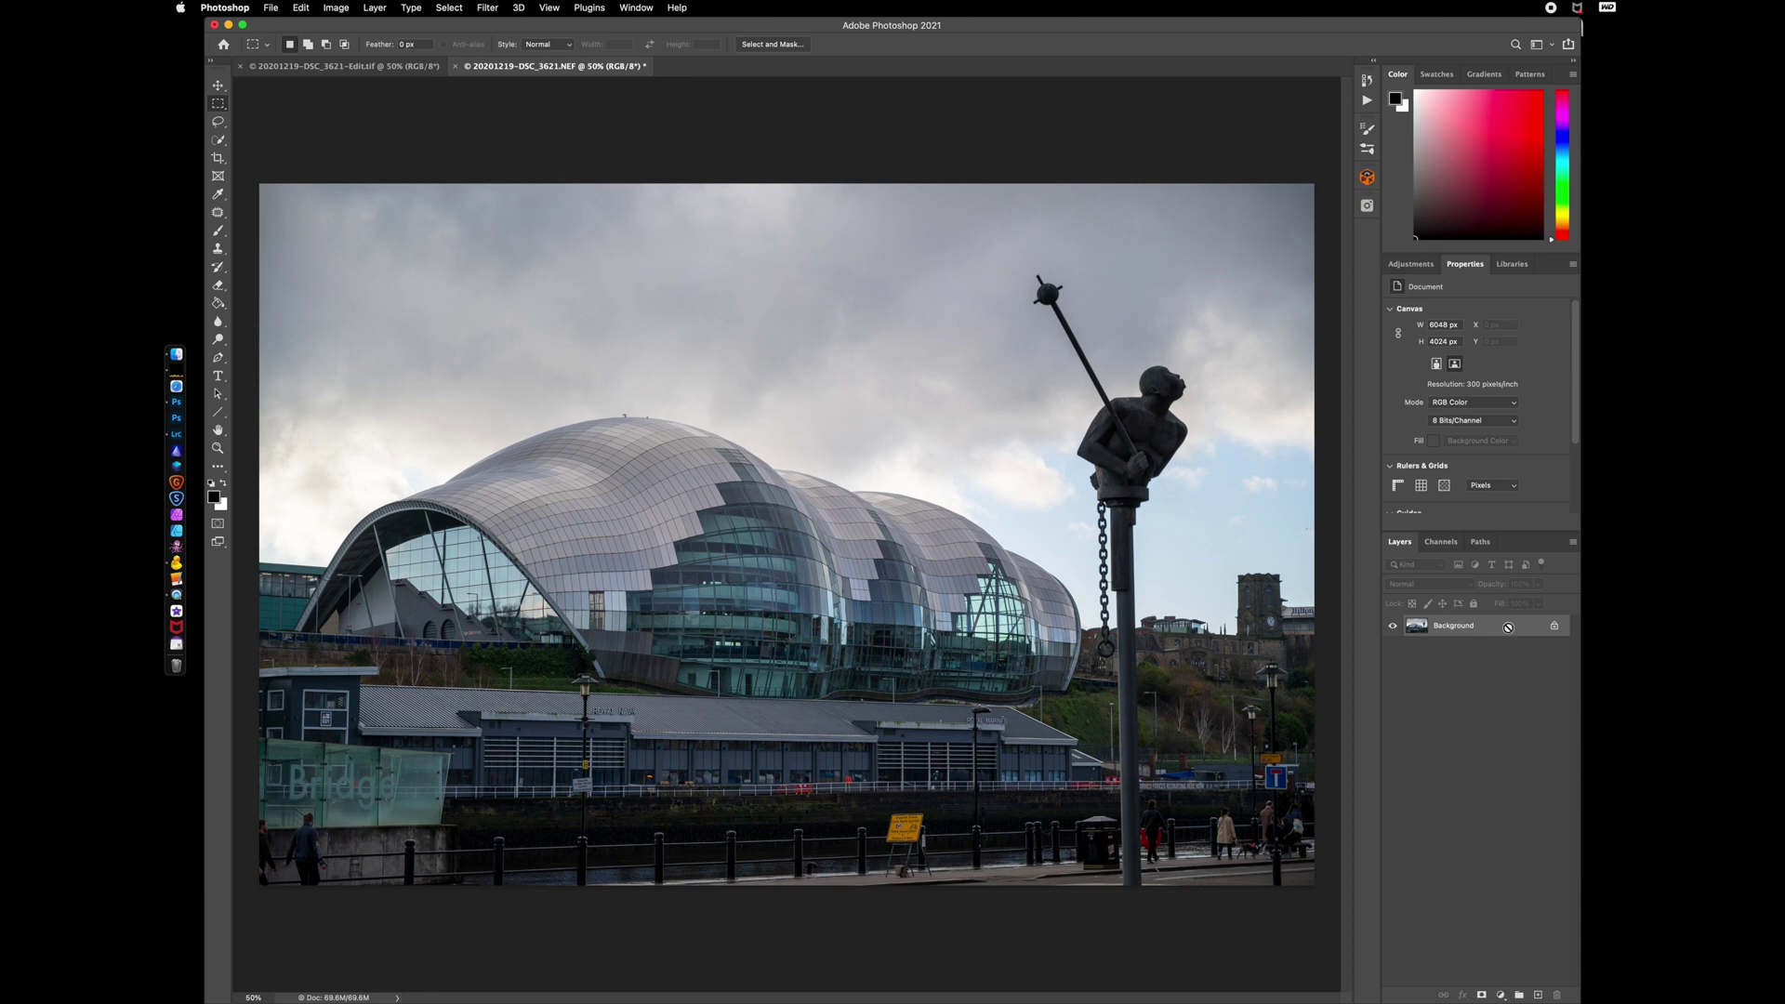
- Duplicate the Background layer and draw a rectangular marquee of about 1259 × 1359 px around the statue
key("super+j")
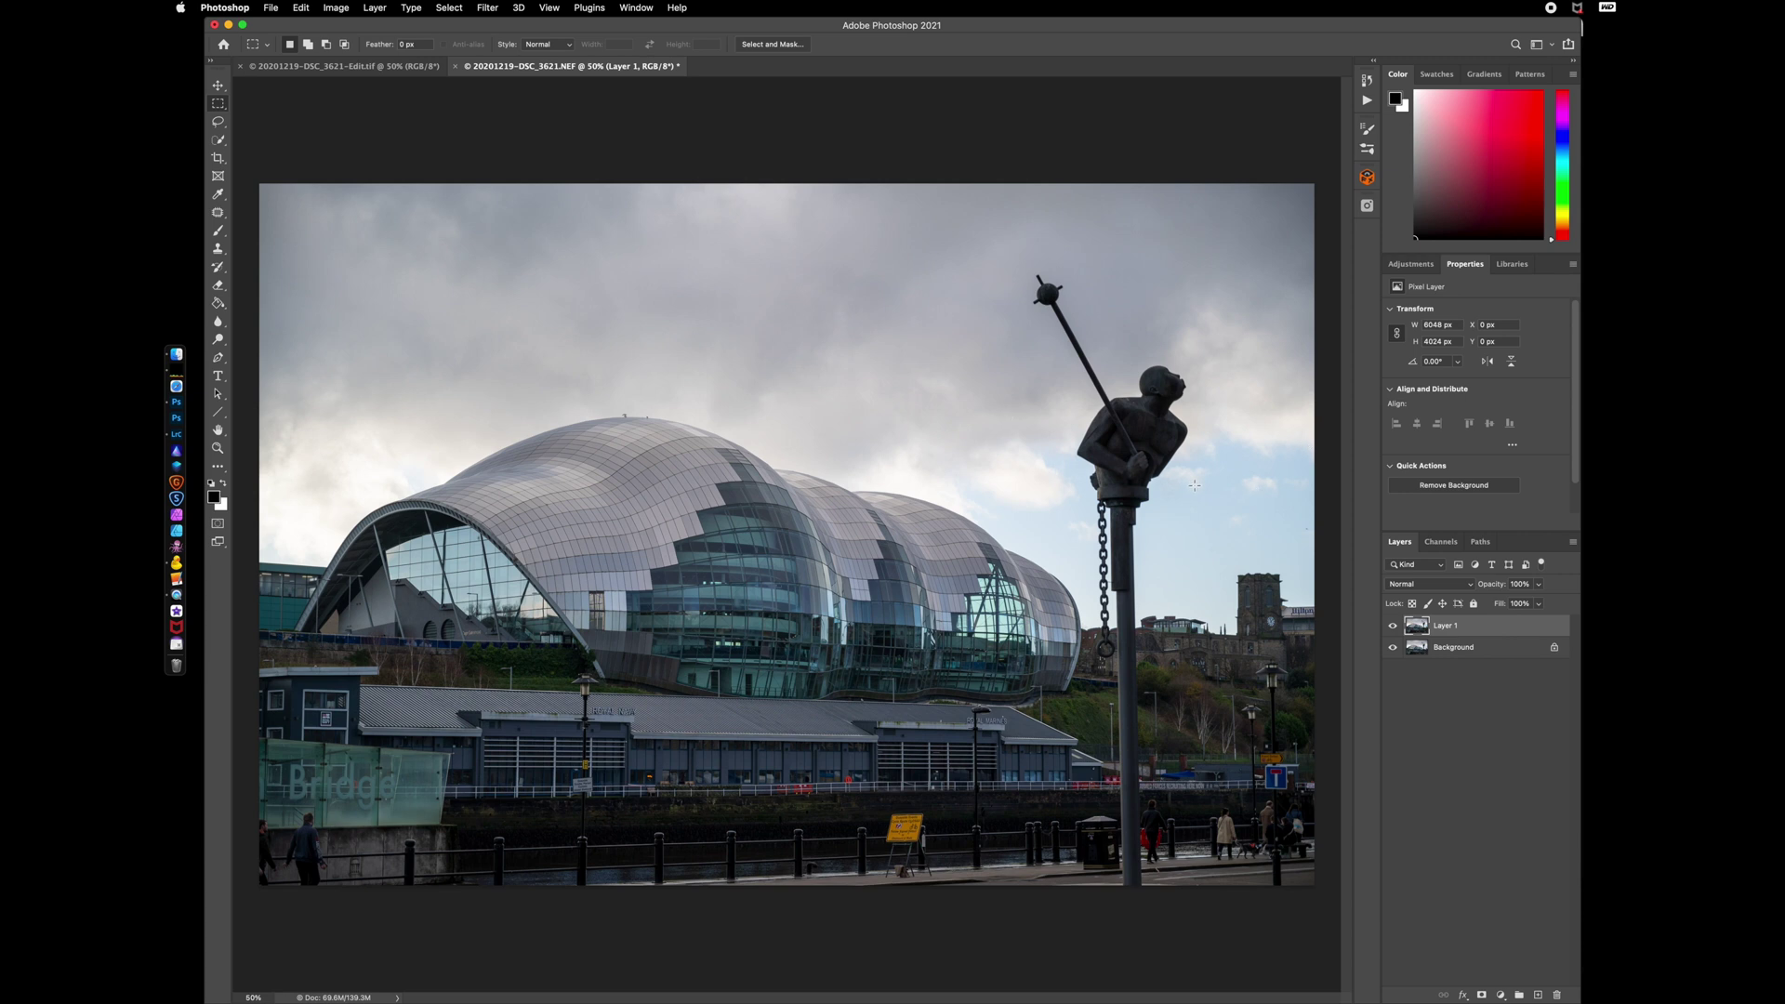
right_click(221, 105)
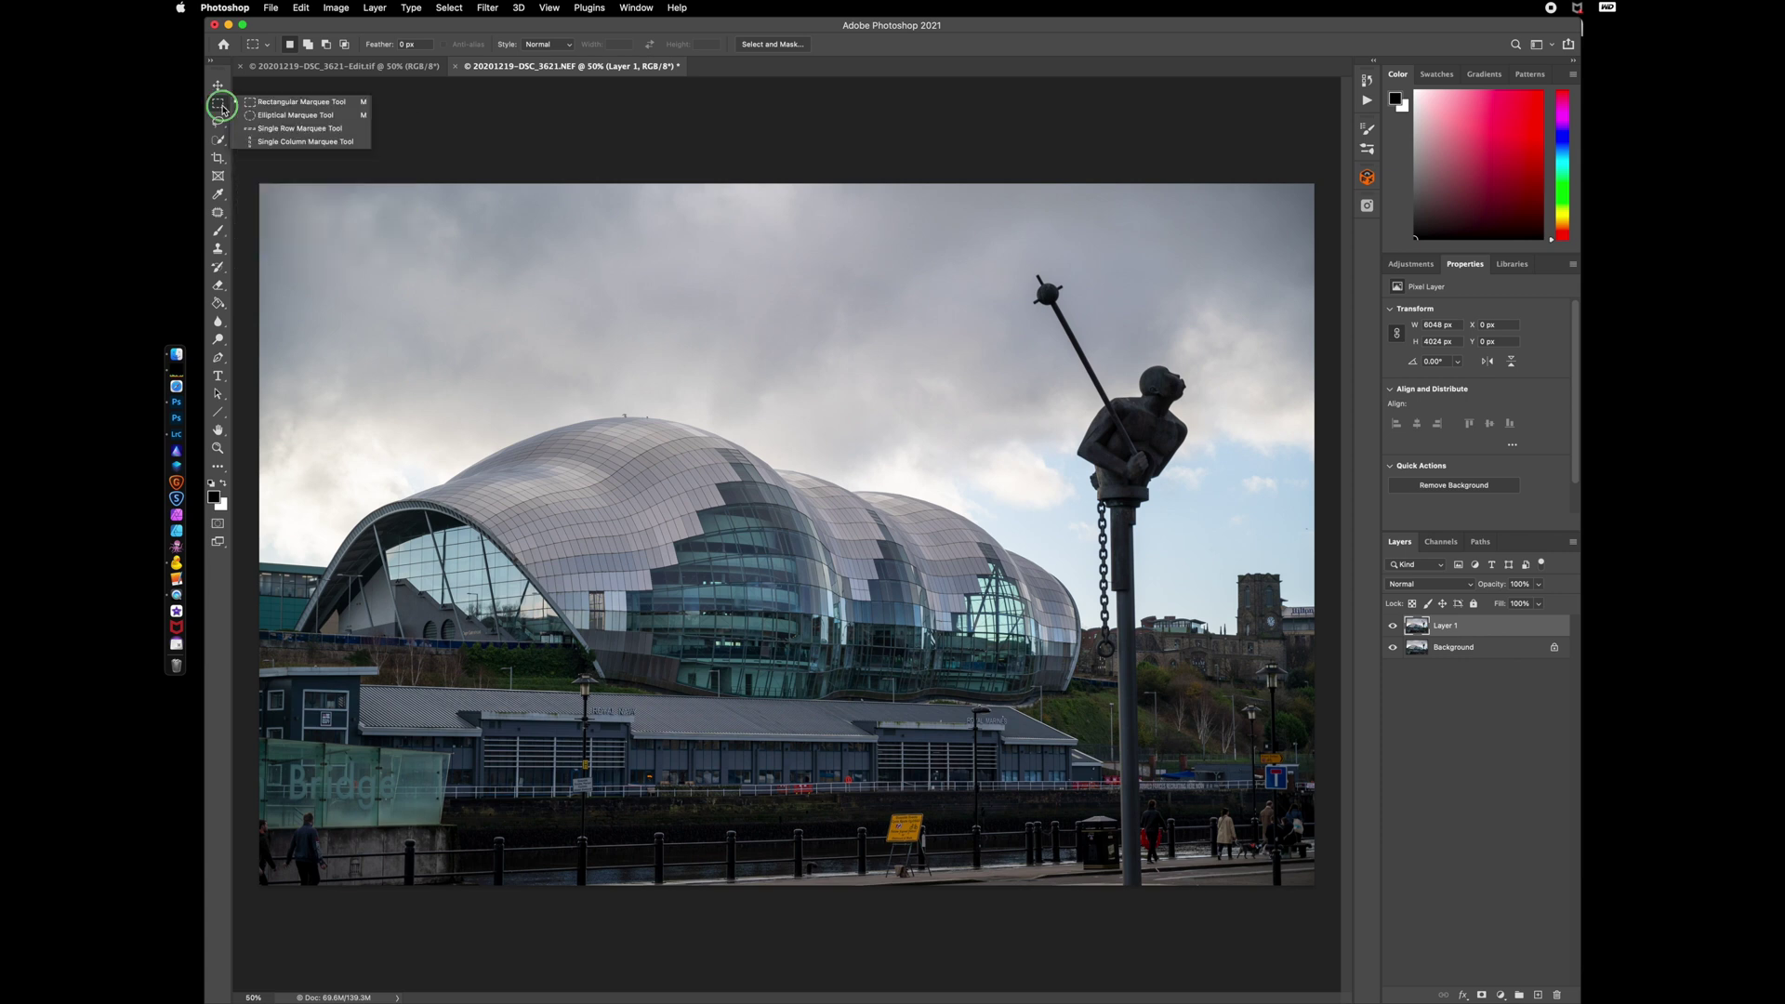
left_click(298, 104)
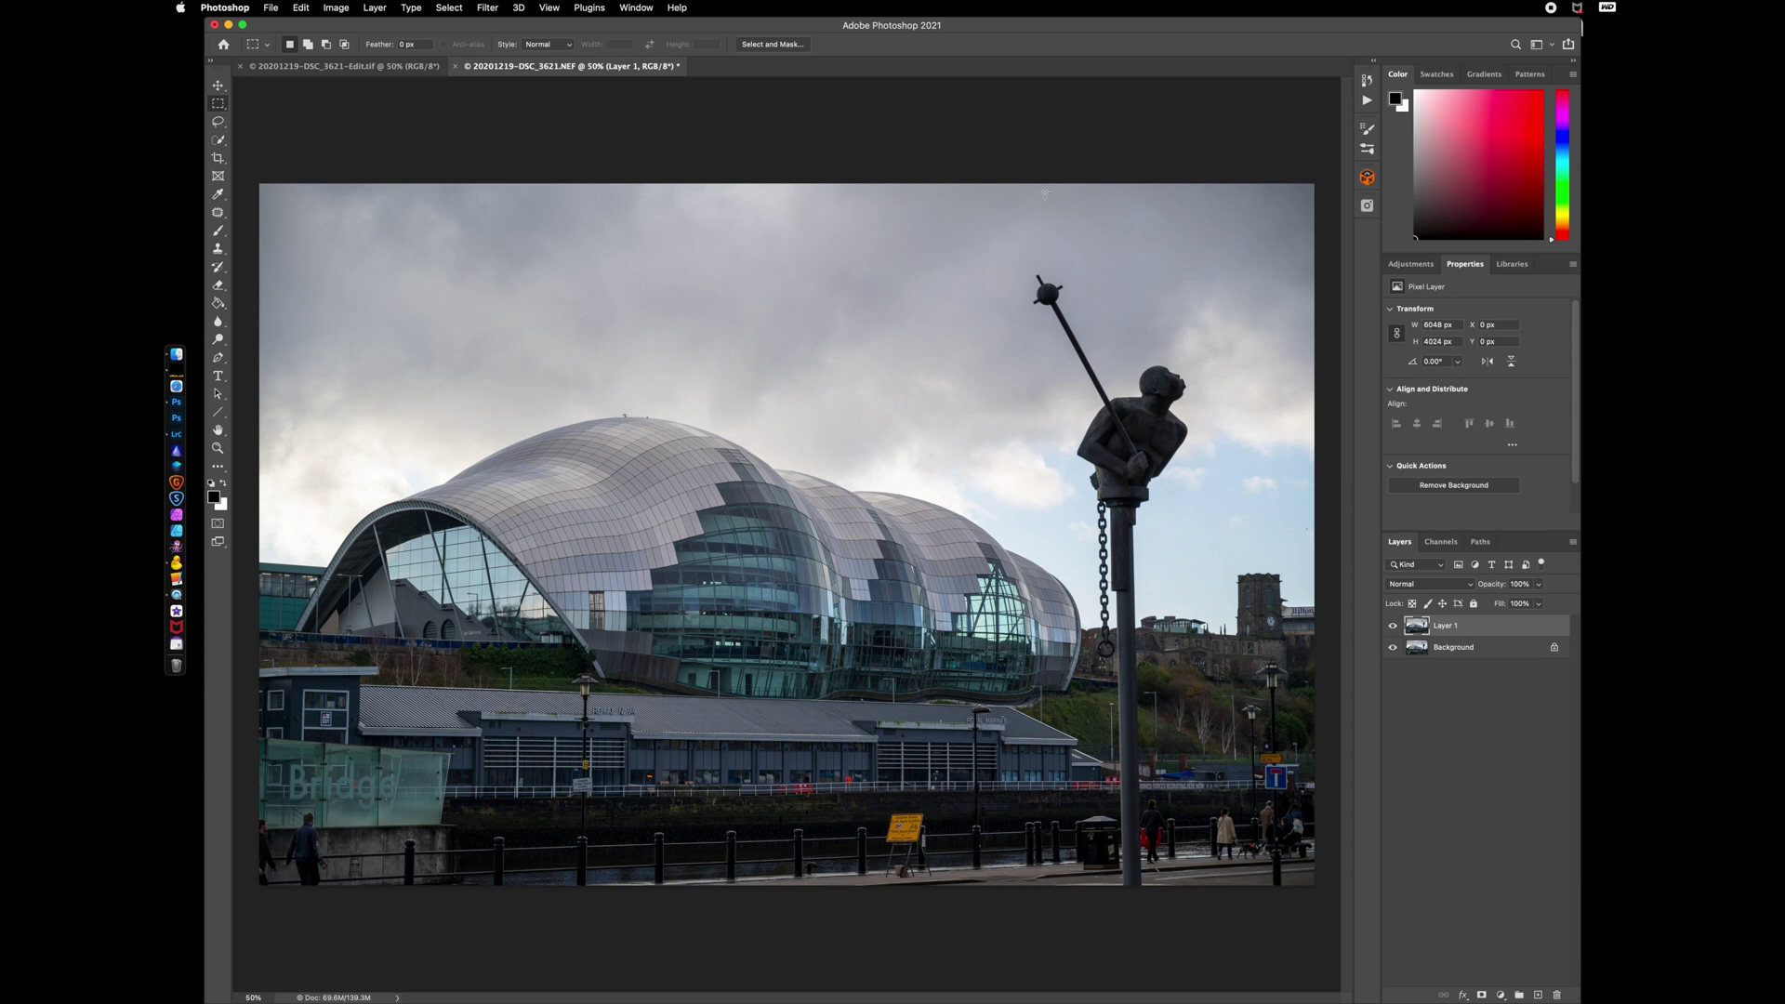
left_click_drag(1014, 263, 1234, 500)
- Content-Aware Fill the selected statue area to a new layer, excluding the glass building and the area below it from the sampling area
left_click(302, 11)
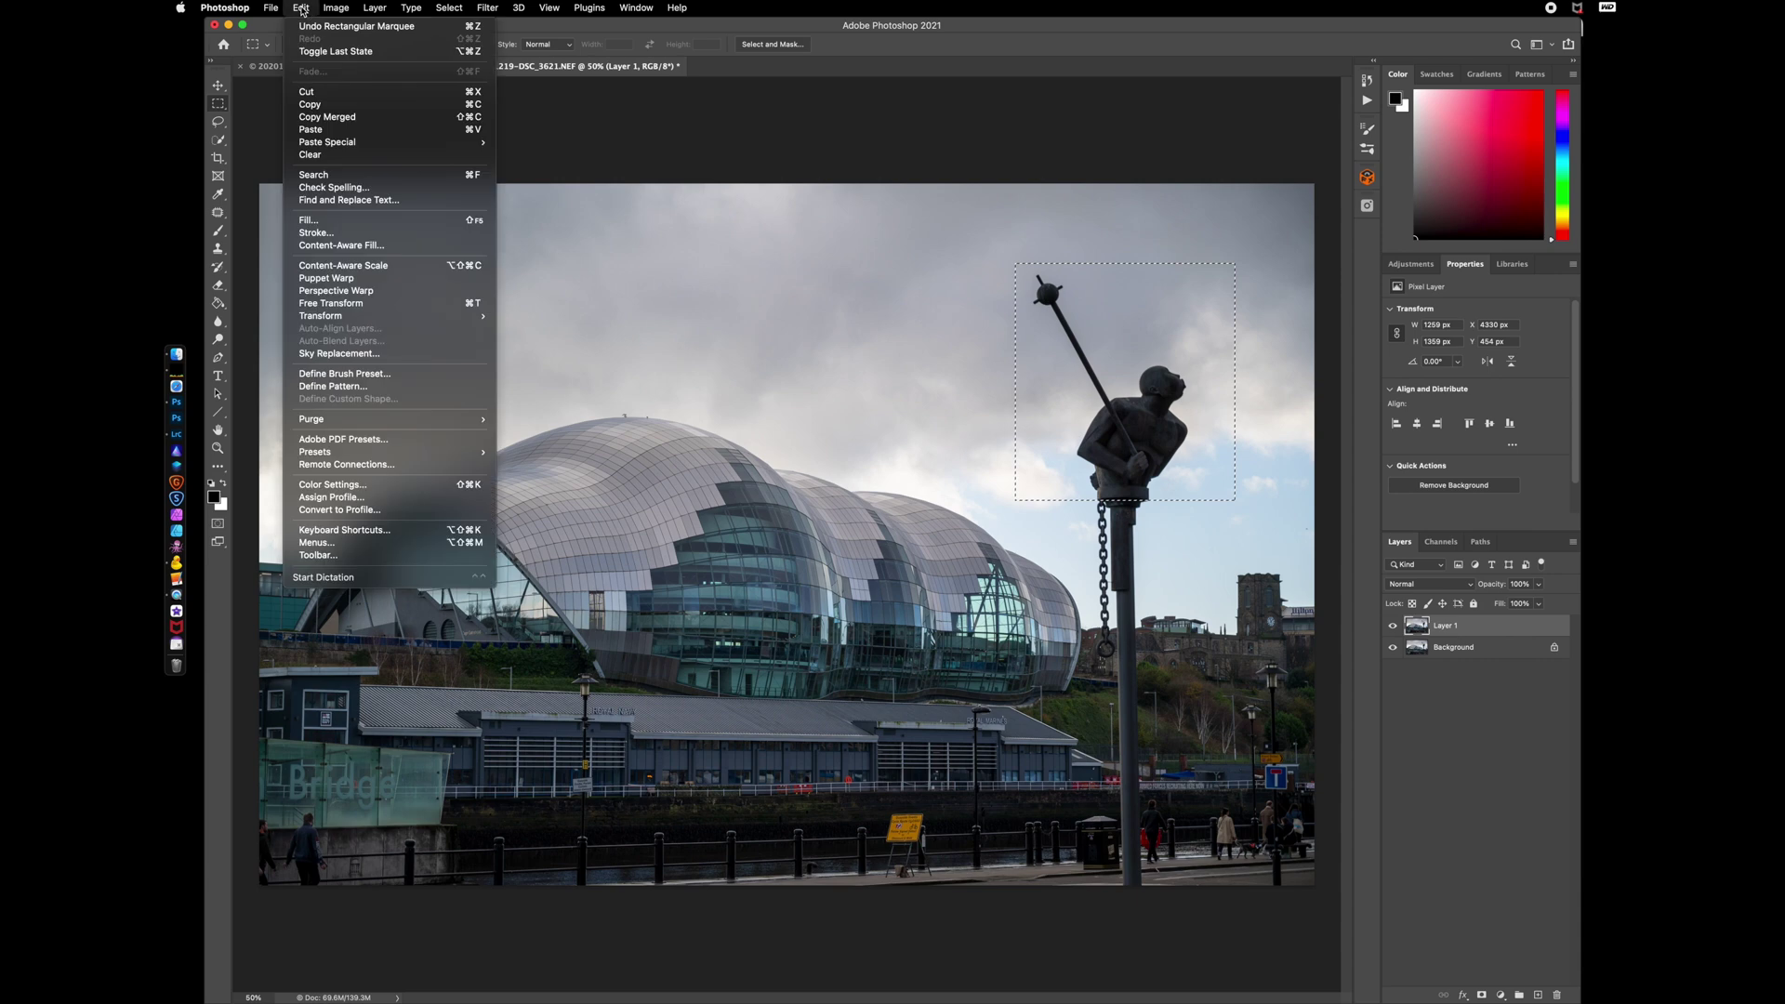
left_click(381, 250)
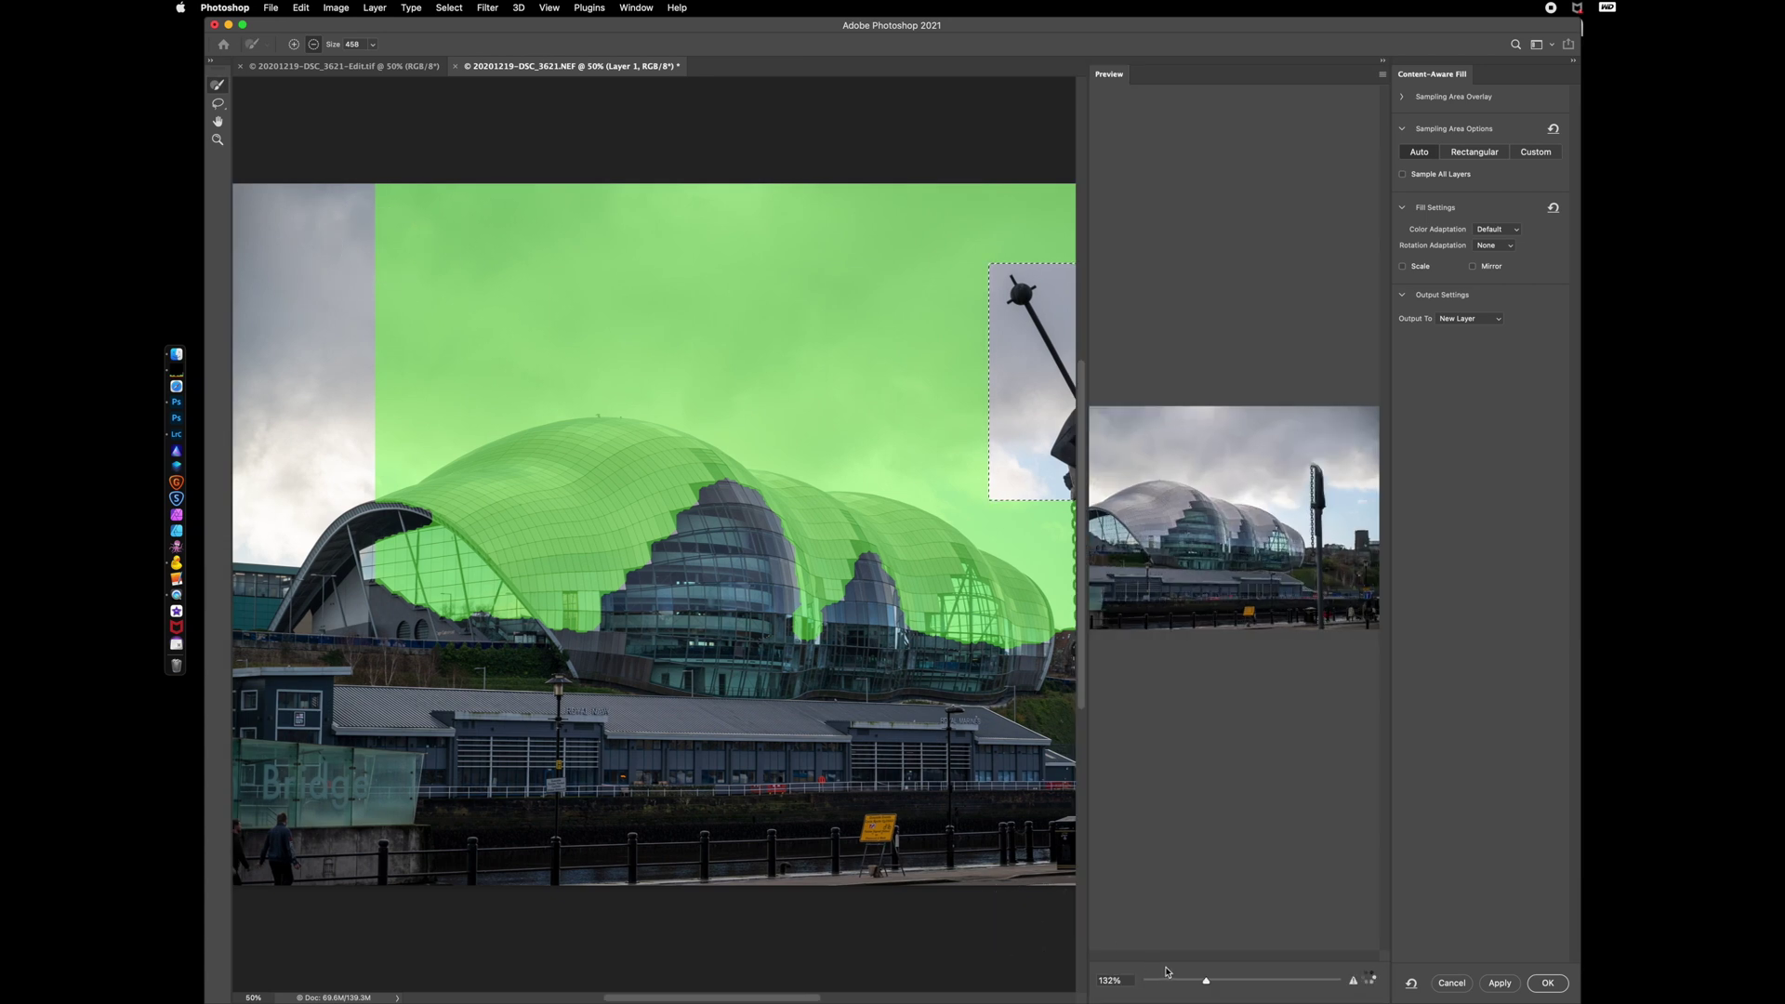
left_click_drag(1206, 981, 1145, 981)
left_click(261, 998)
type("30")
key("Return")
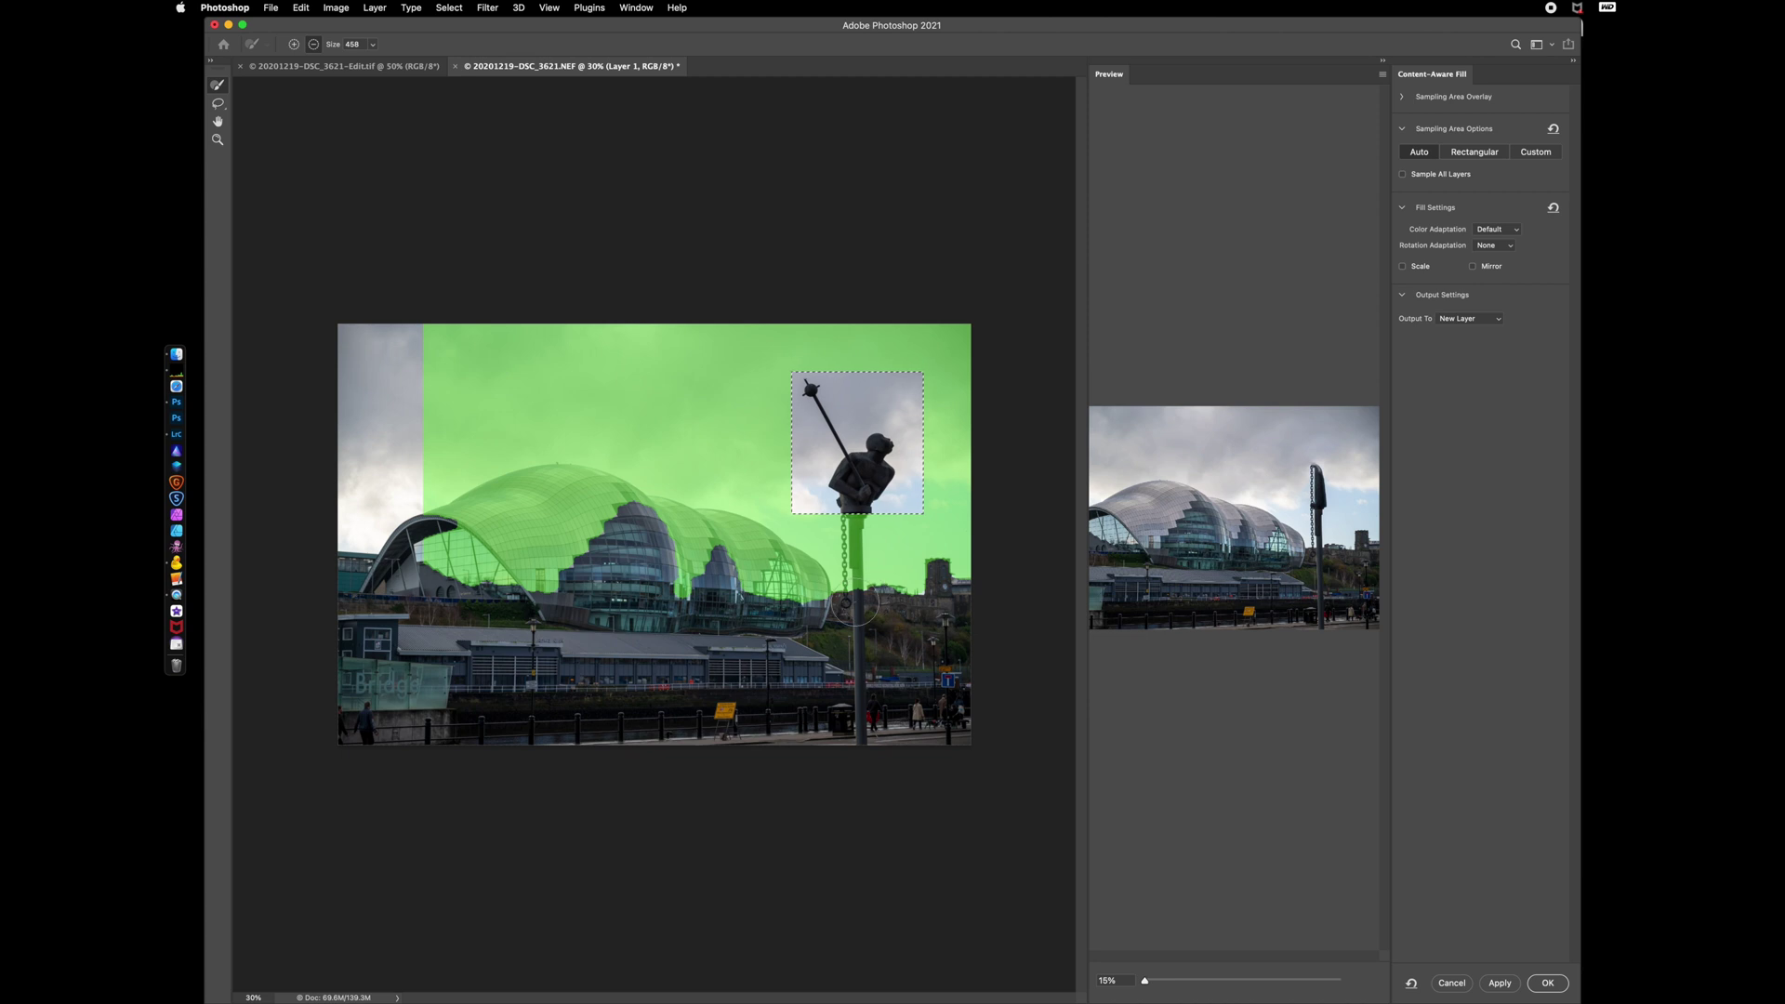
mouse_move(410, 511)
left_mouse_down()
mouse_move(576, 476)
mouse_move(744, 537)
mouse_move(832, 544)
mouse_move(849, 611)
mouse_move(967, 584)
mouse_move(852, 597)
mouse_move(399, 577)
mouse_move(688, 561)
mouse_move(791, 592)
mouse_move(419, 532)
mouse_move(682, 548)
left_mouse_up()
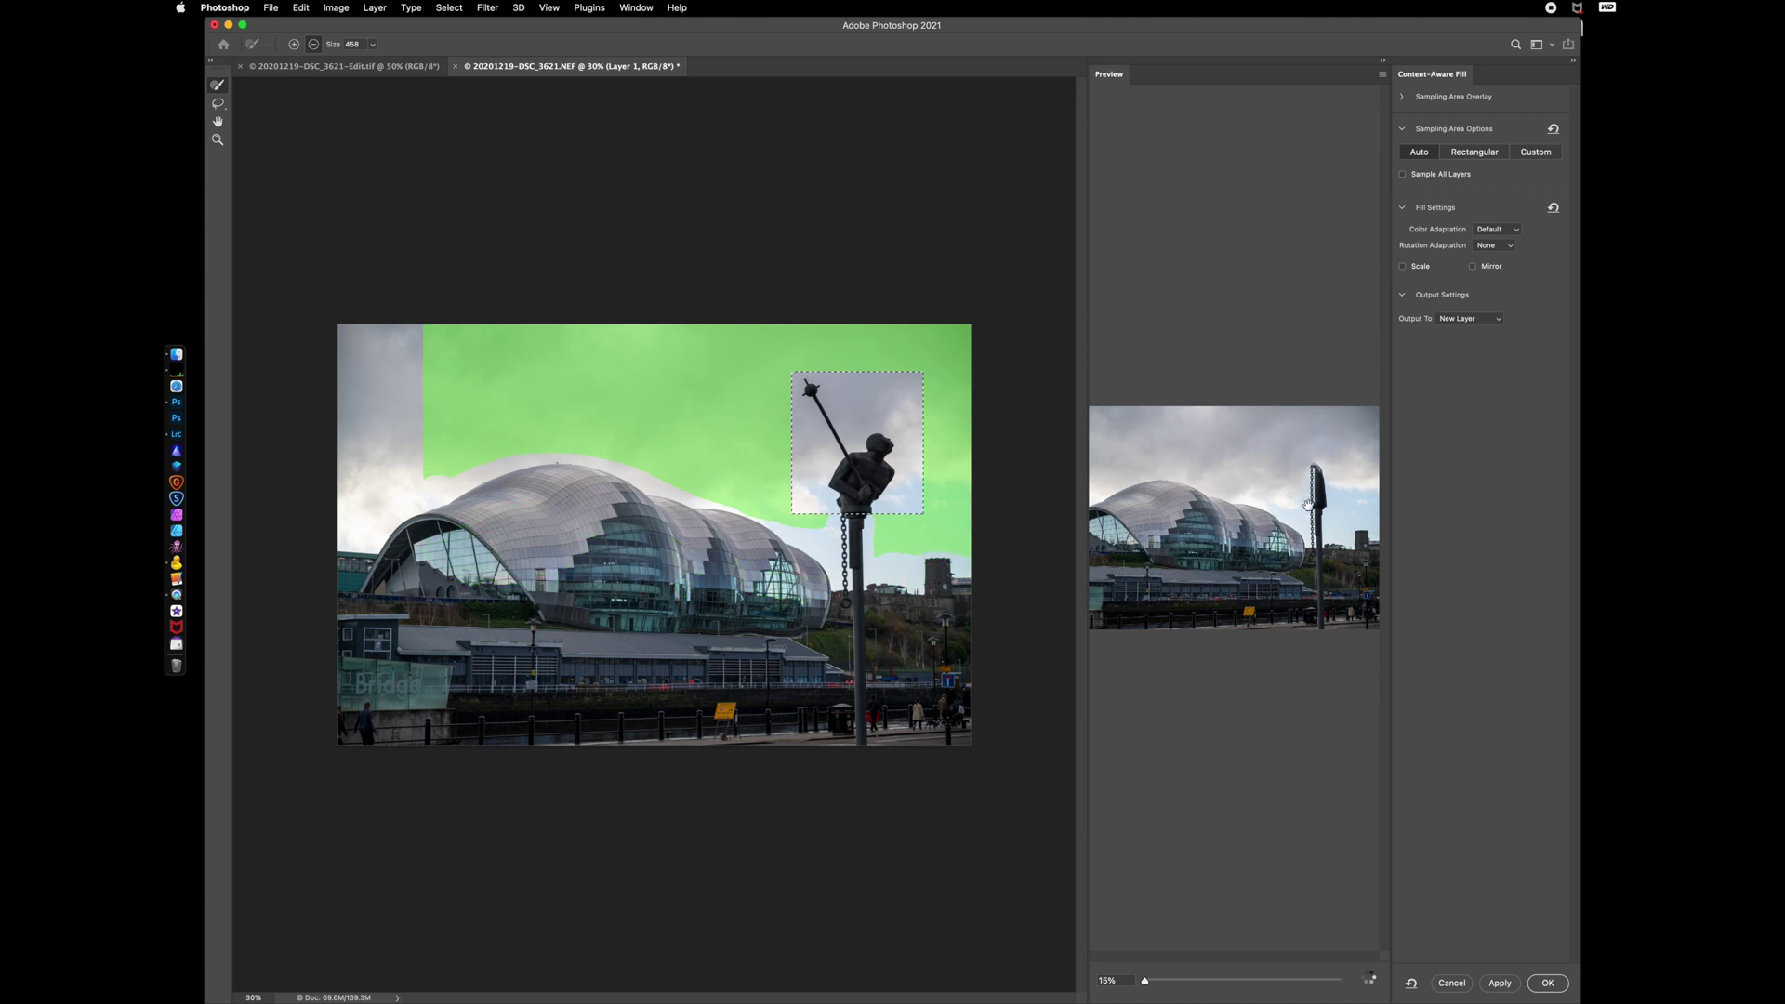
scroll(1318, 530, "up", 5)
key("Return")
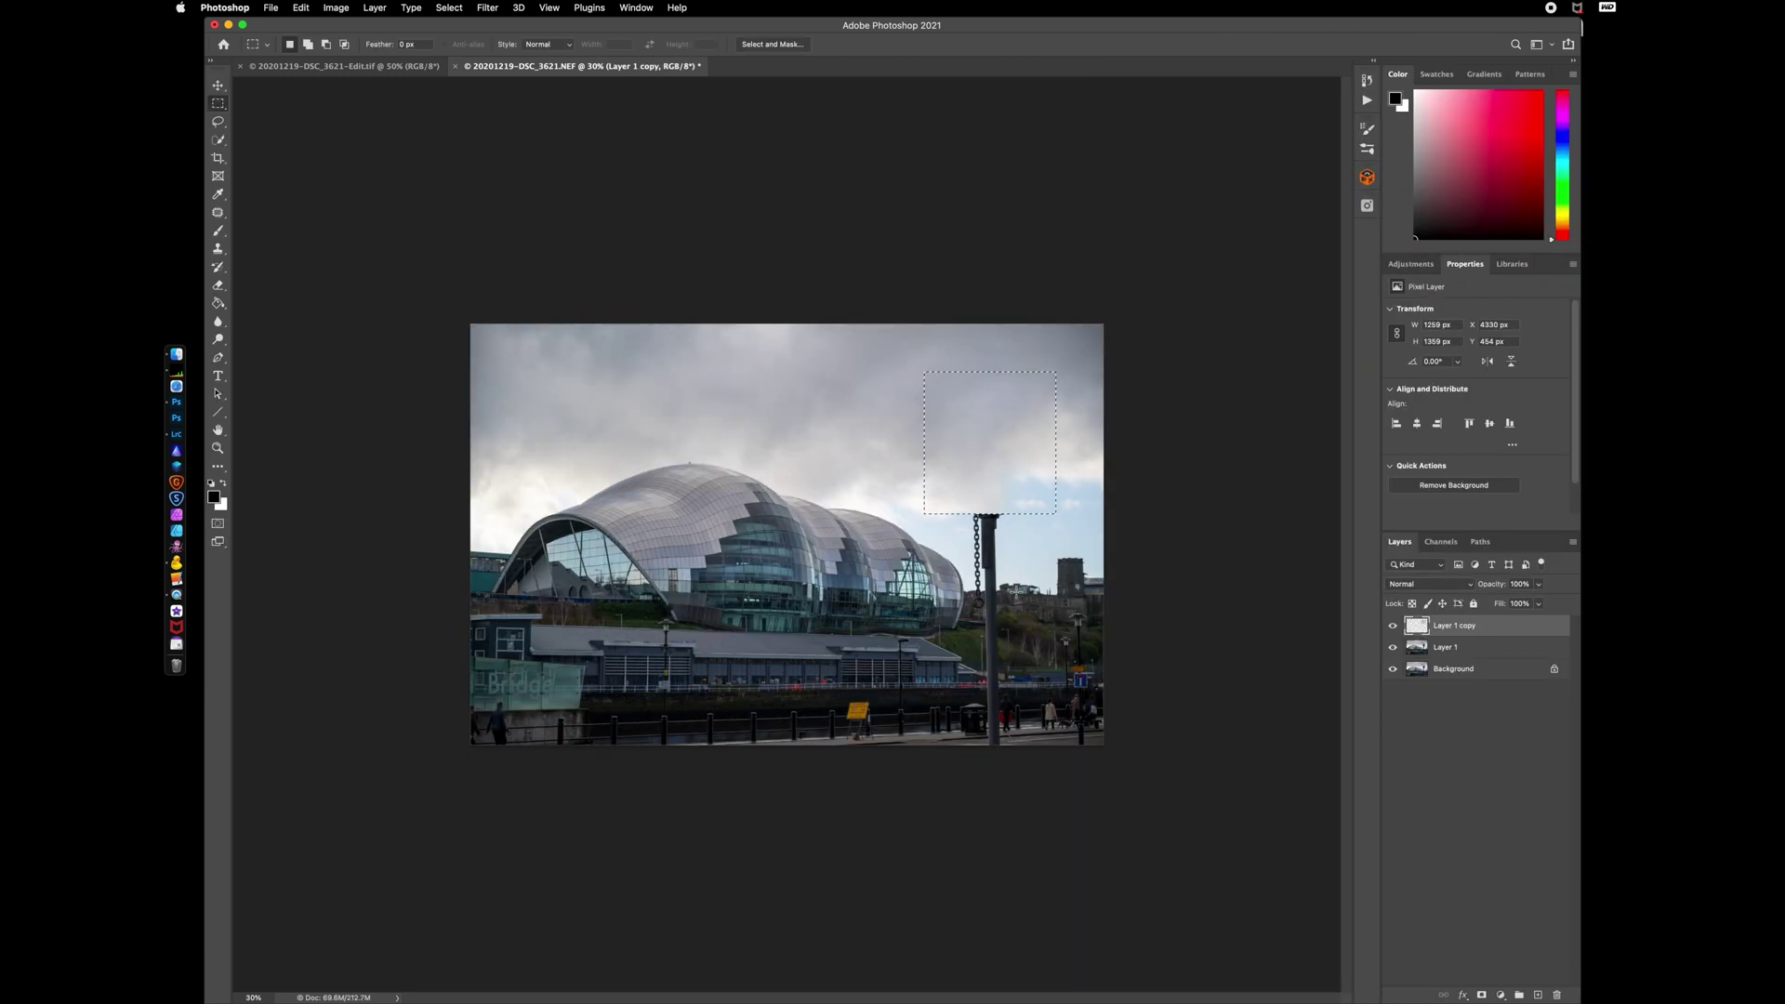
- Compare the sky with and without the filled Layer 1 copy, leaving that layer hidden
key("super+0")
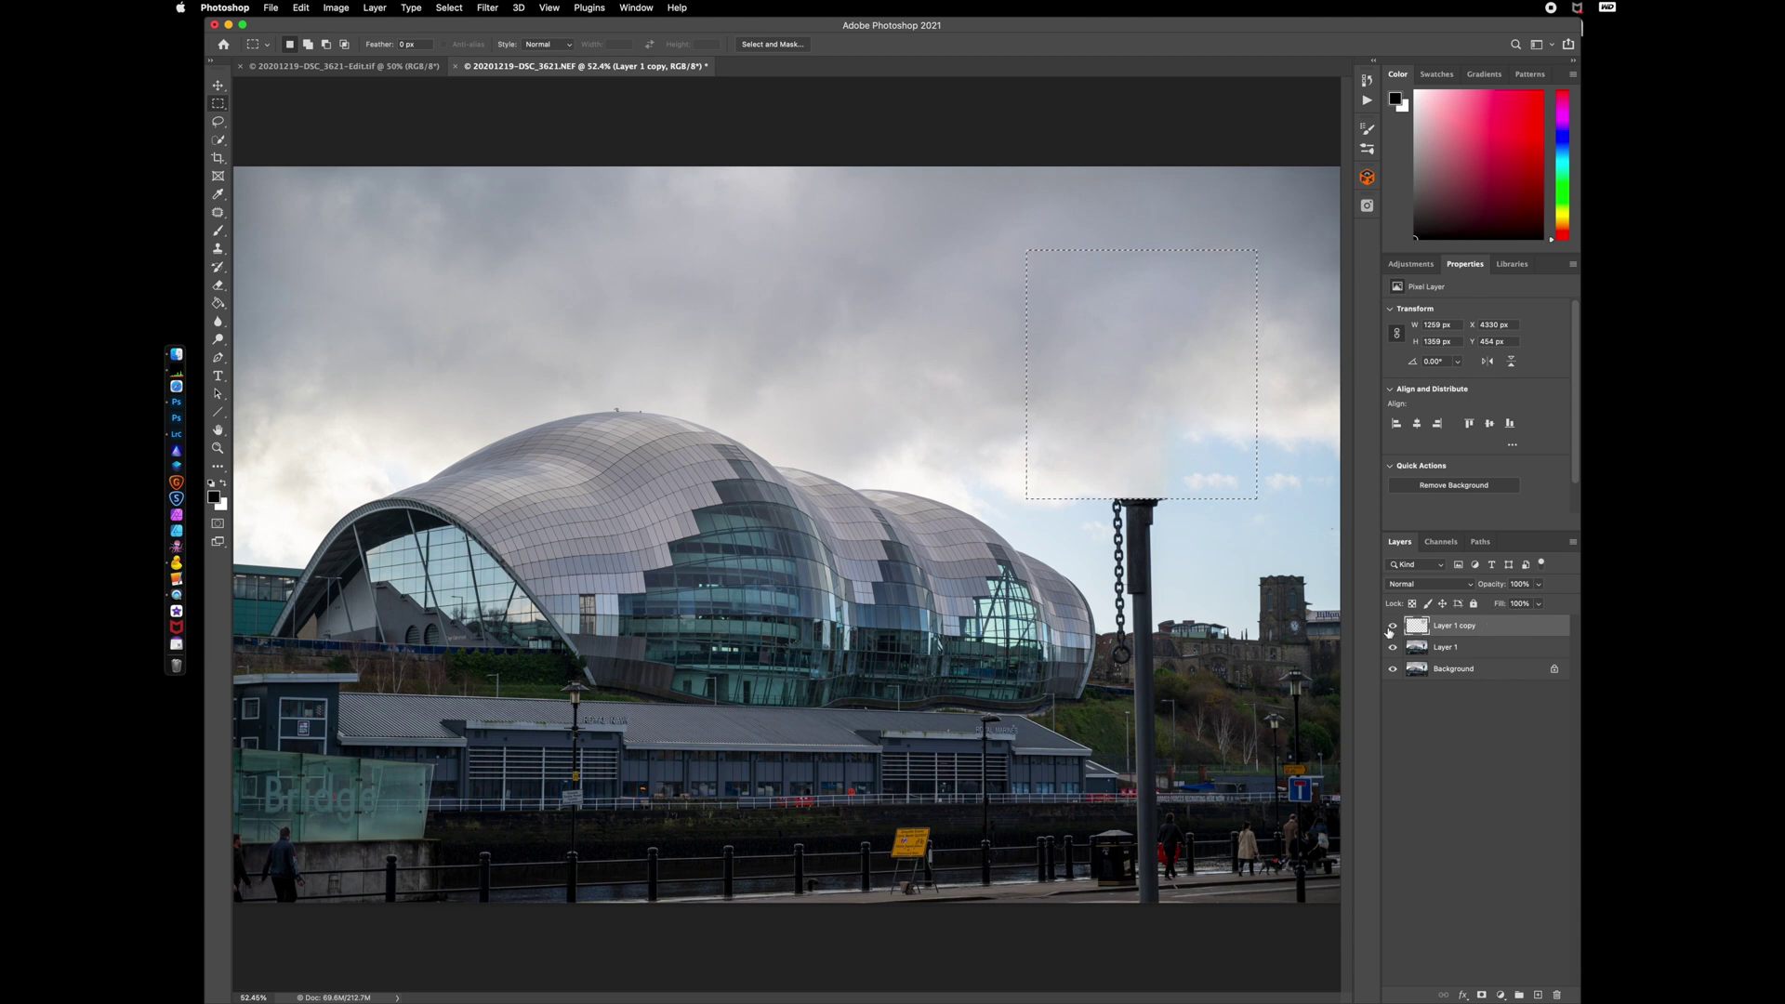
left_click(1393, 627)
left_click(1393, 627)
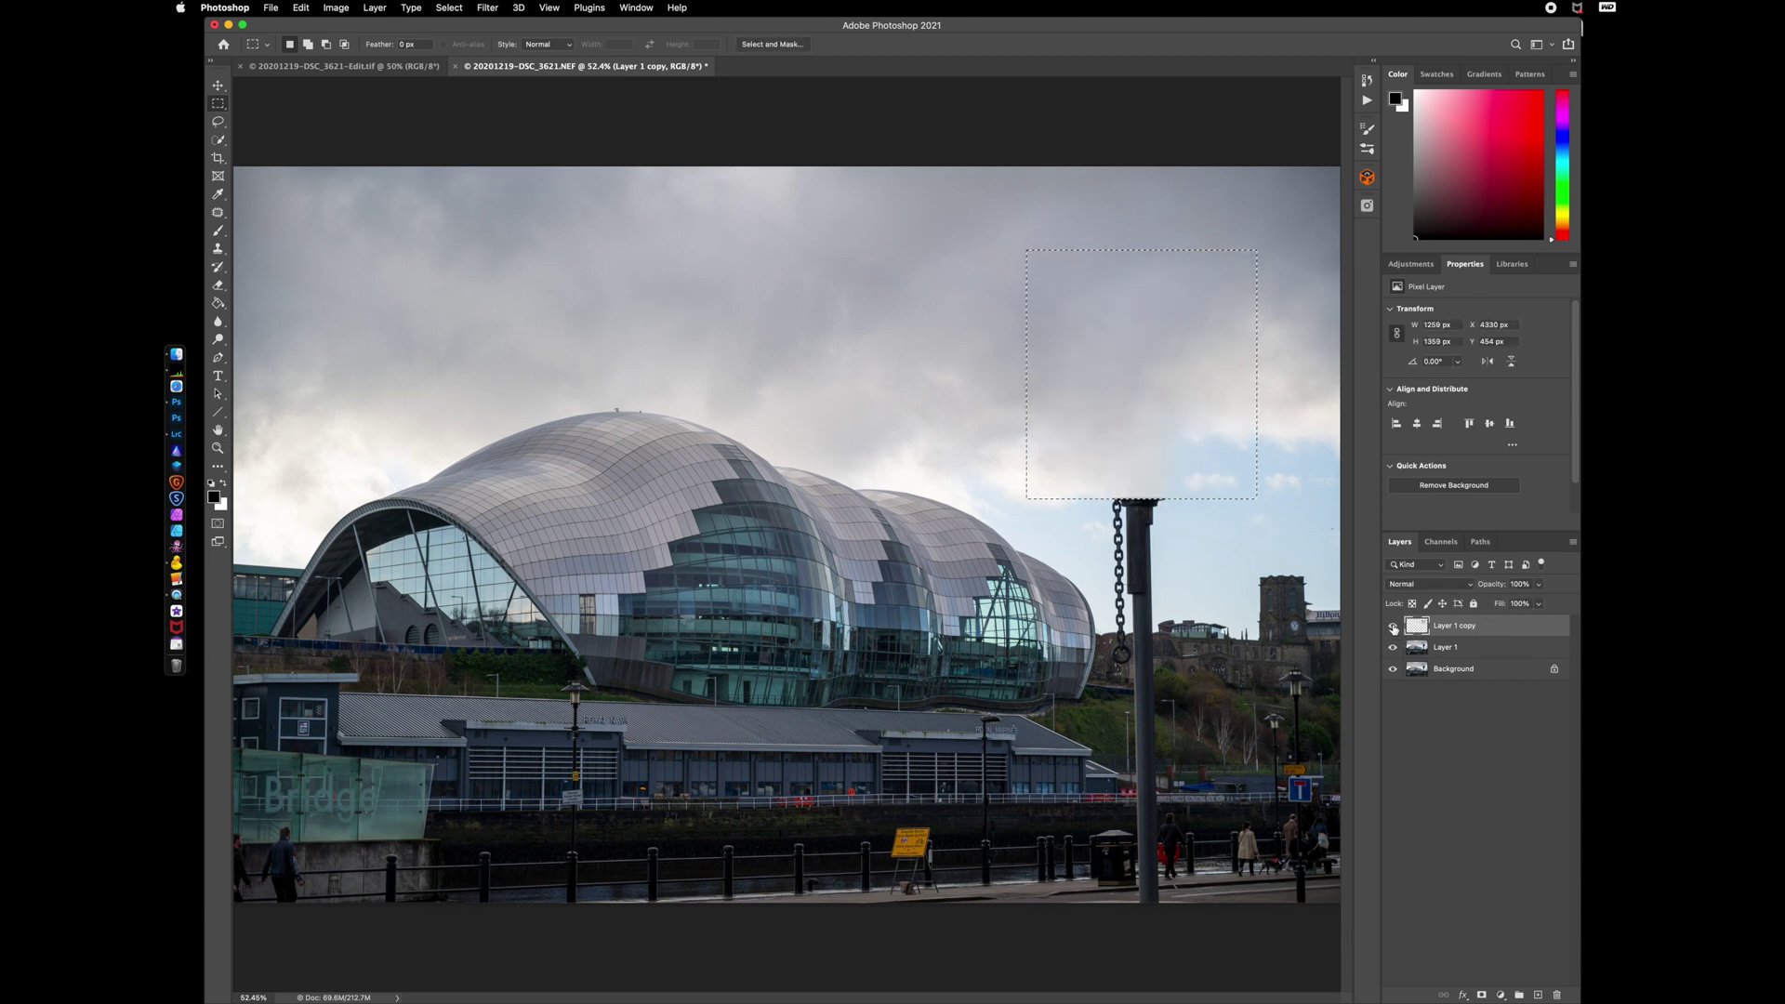
left_click(1393, 627)
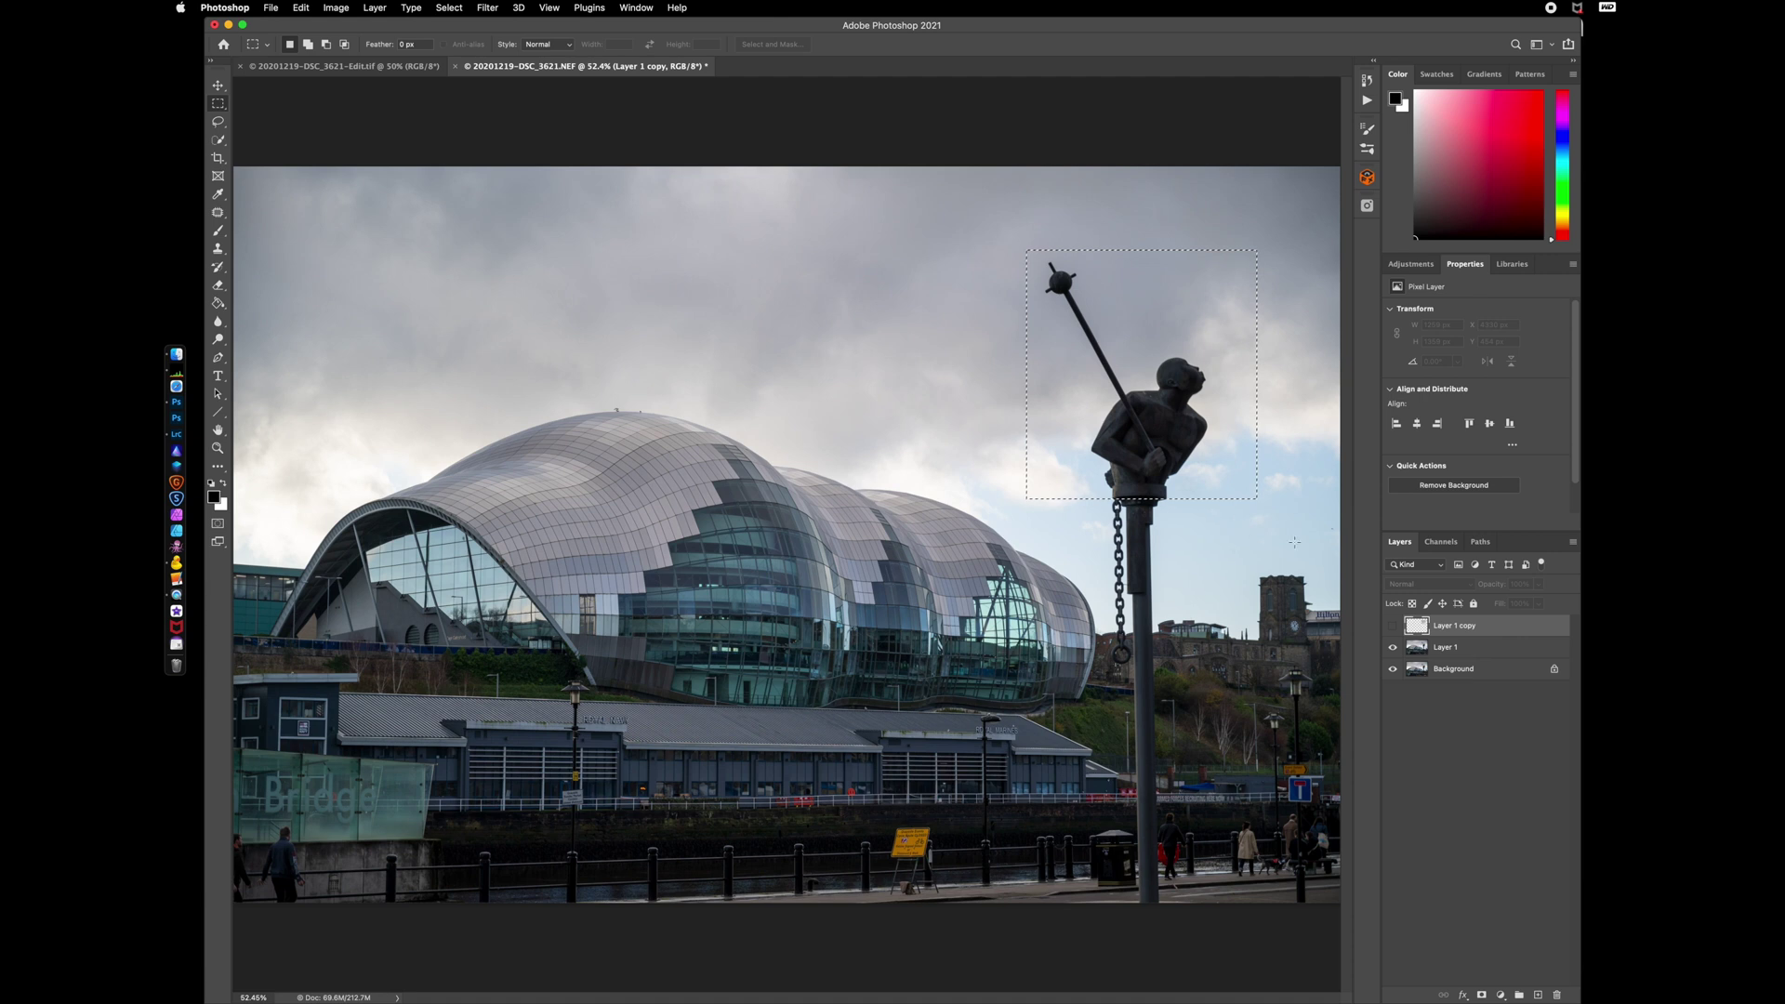
- Copy the selected statue area from Layer 1 to a new layer and move it above Layer 1 copy
left_click(1442, 652)
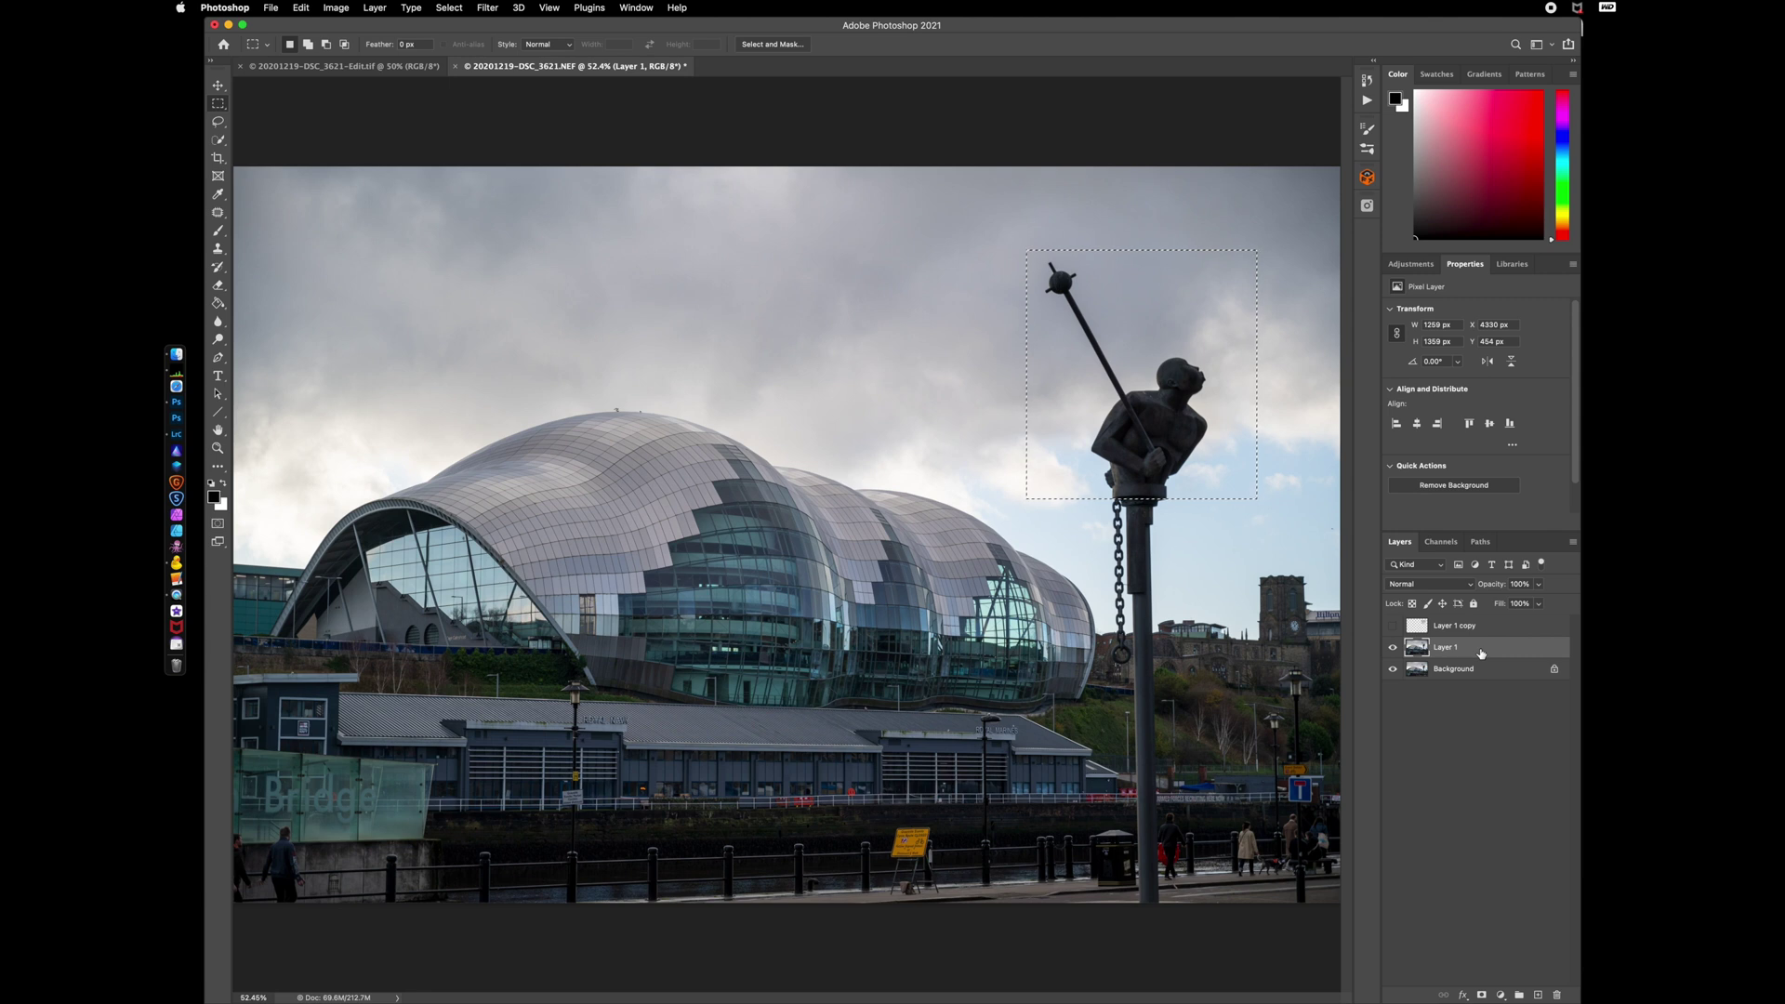
key("super+j")
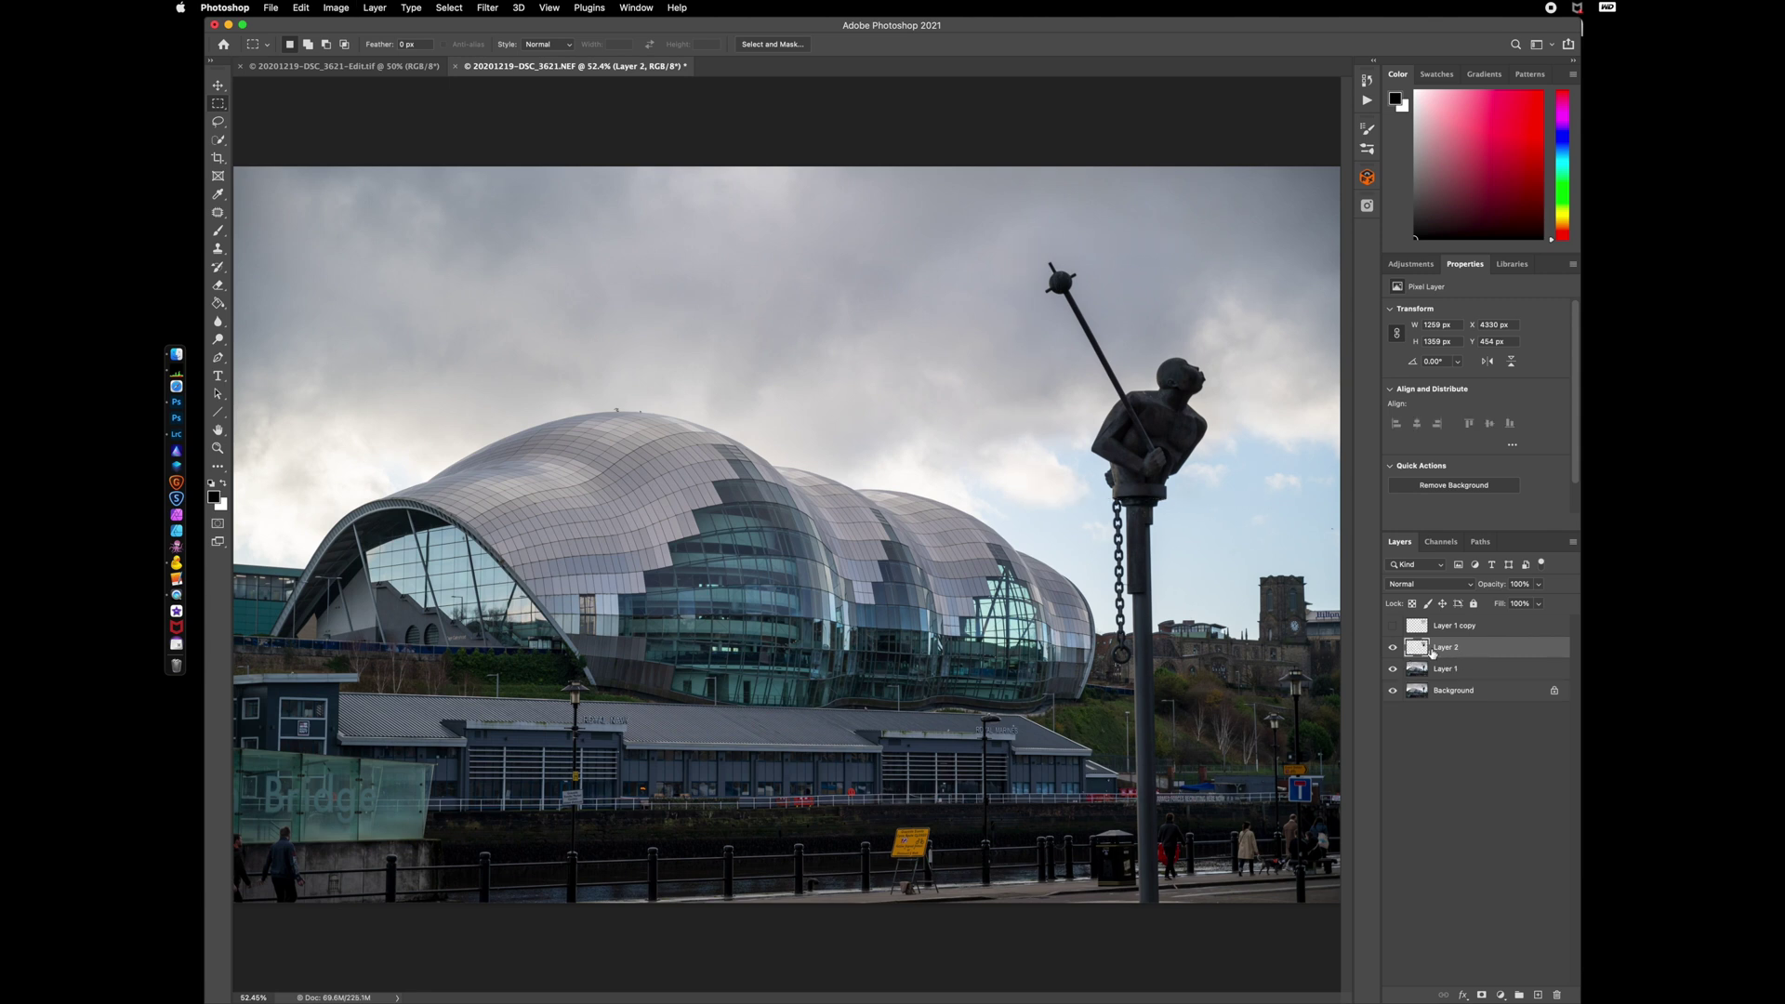
left_click_drag(1452, 655, 1465, 623)
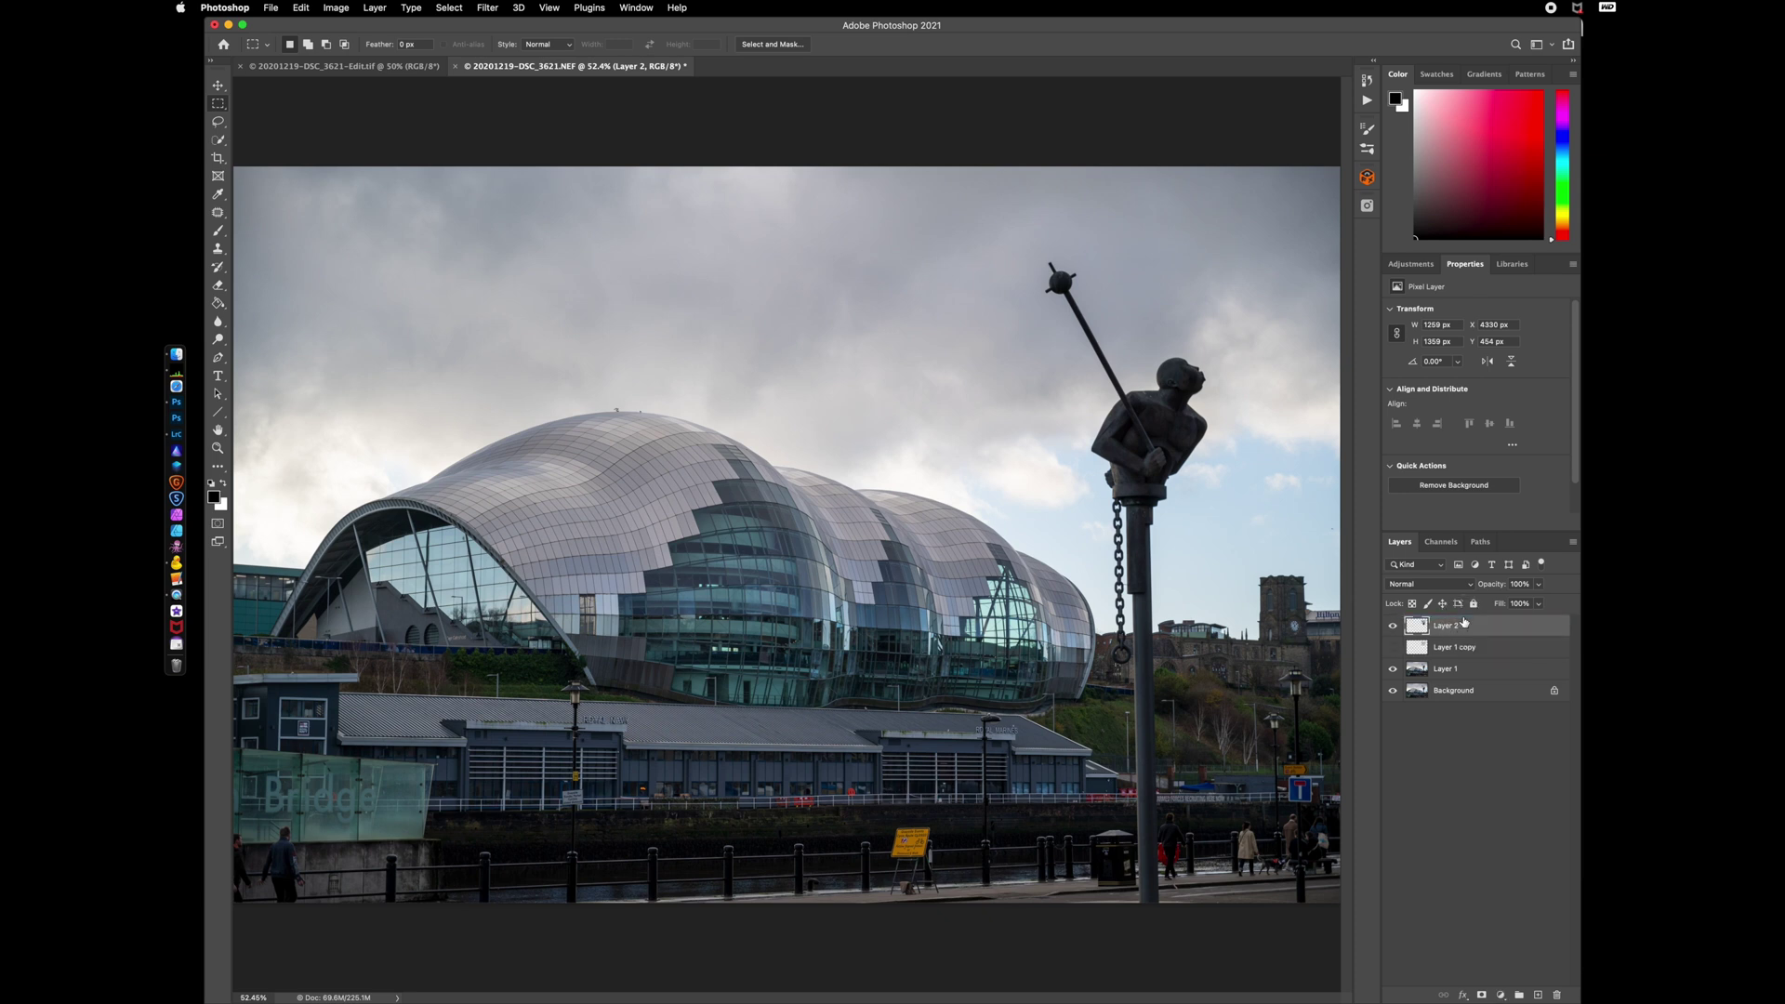
- Show Layer 1 copy and check the filled sky by switching the visibility of Layer 2 off and on
left_click(1393, 648)
left_click(1498, 652)
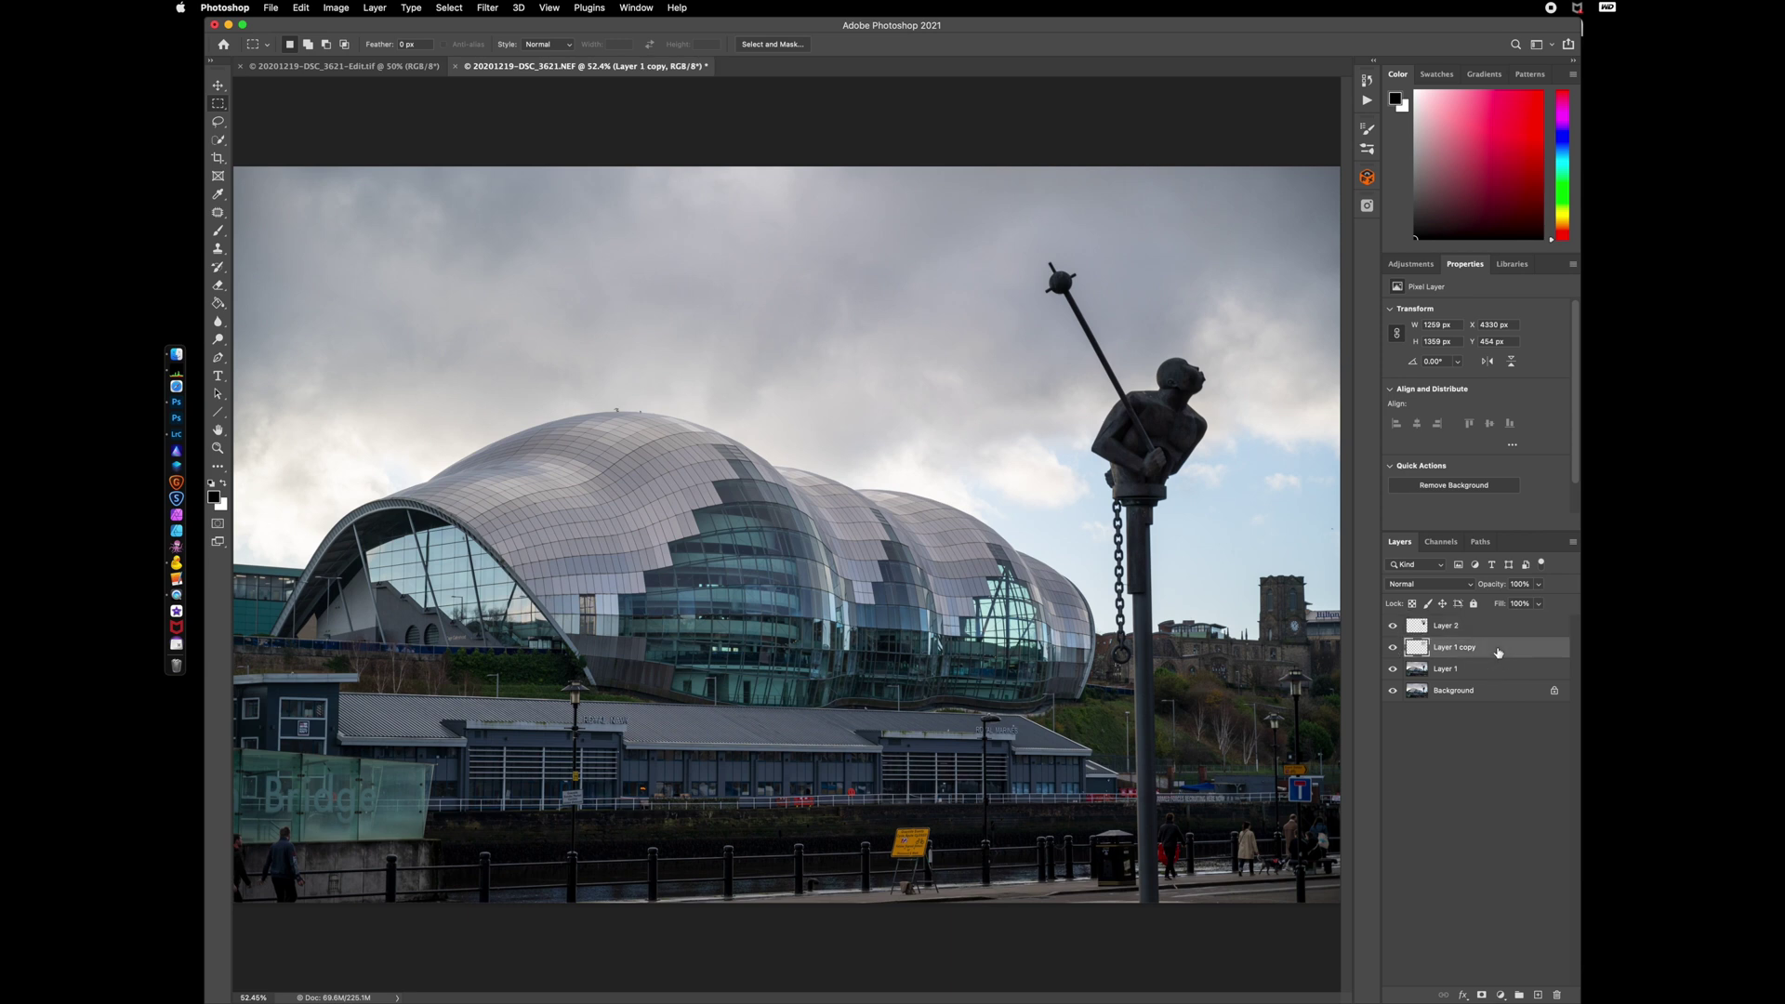
left_click(1393, 626)
left_click(1393, 626)
left_click(1393, 626)
left_click(1393, 626)
- Flip the statue on Layer 2 horizontally with Free Transform
left_click(1492, 633)
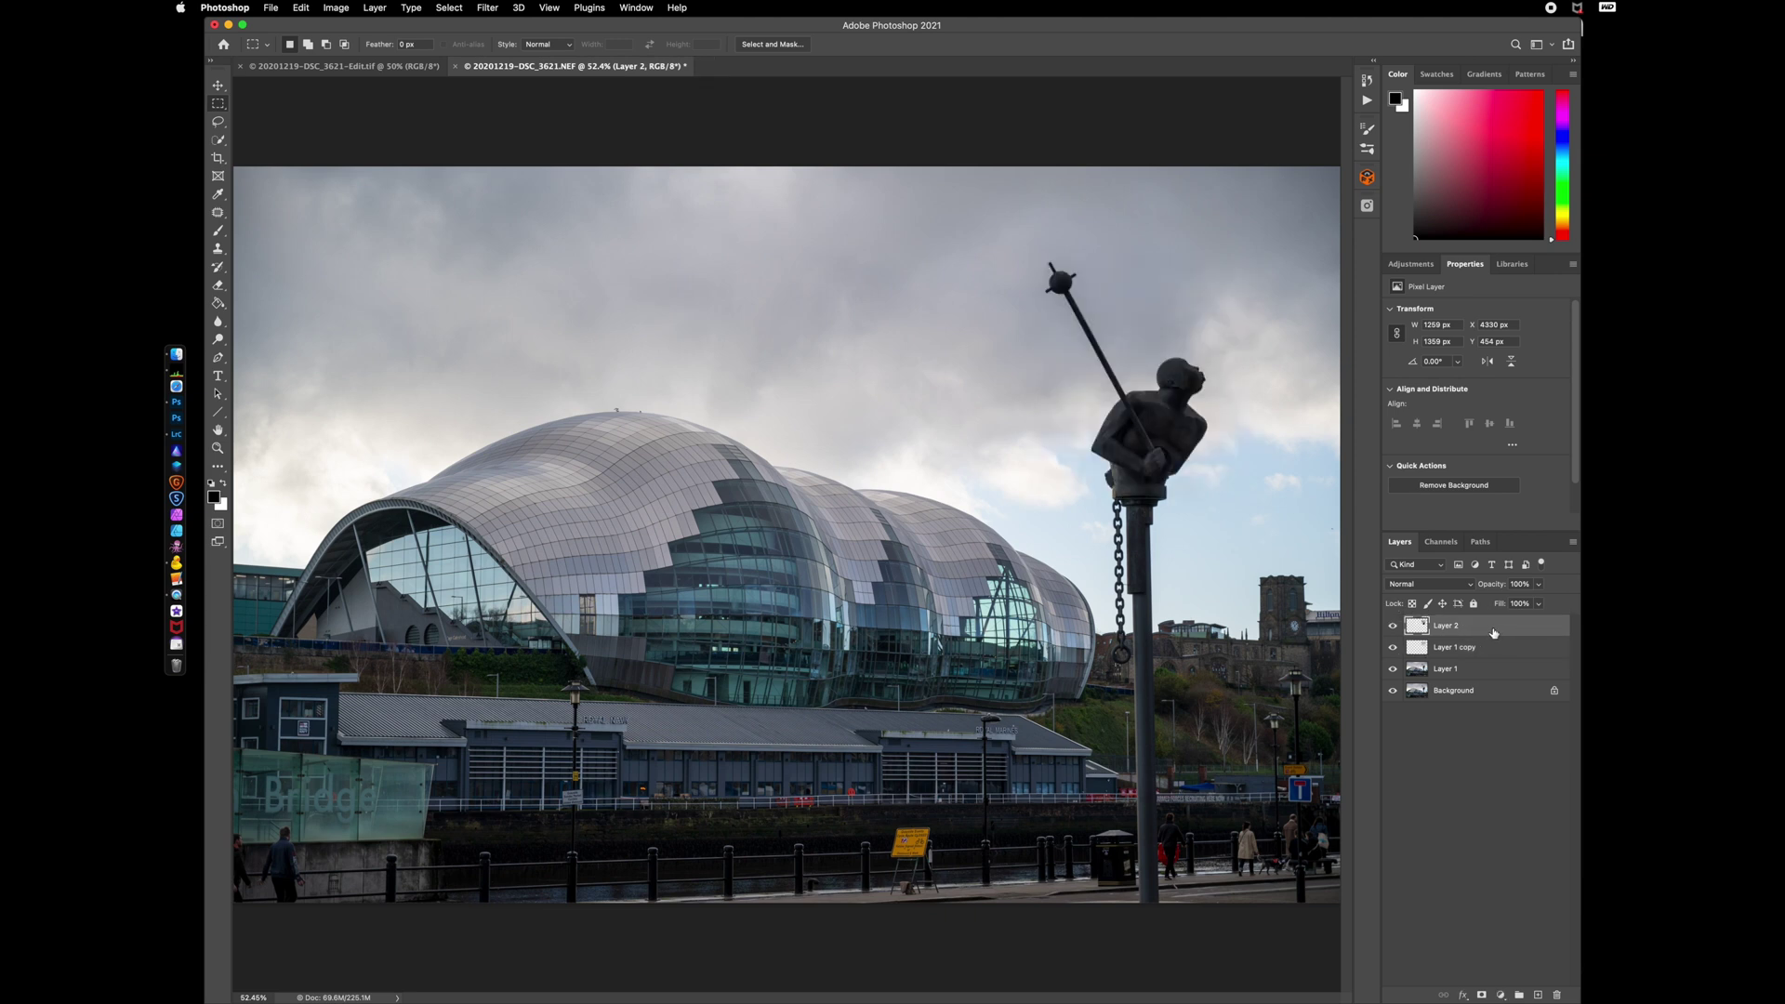
key("super+t")
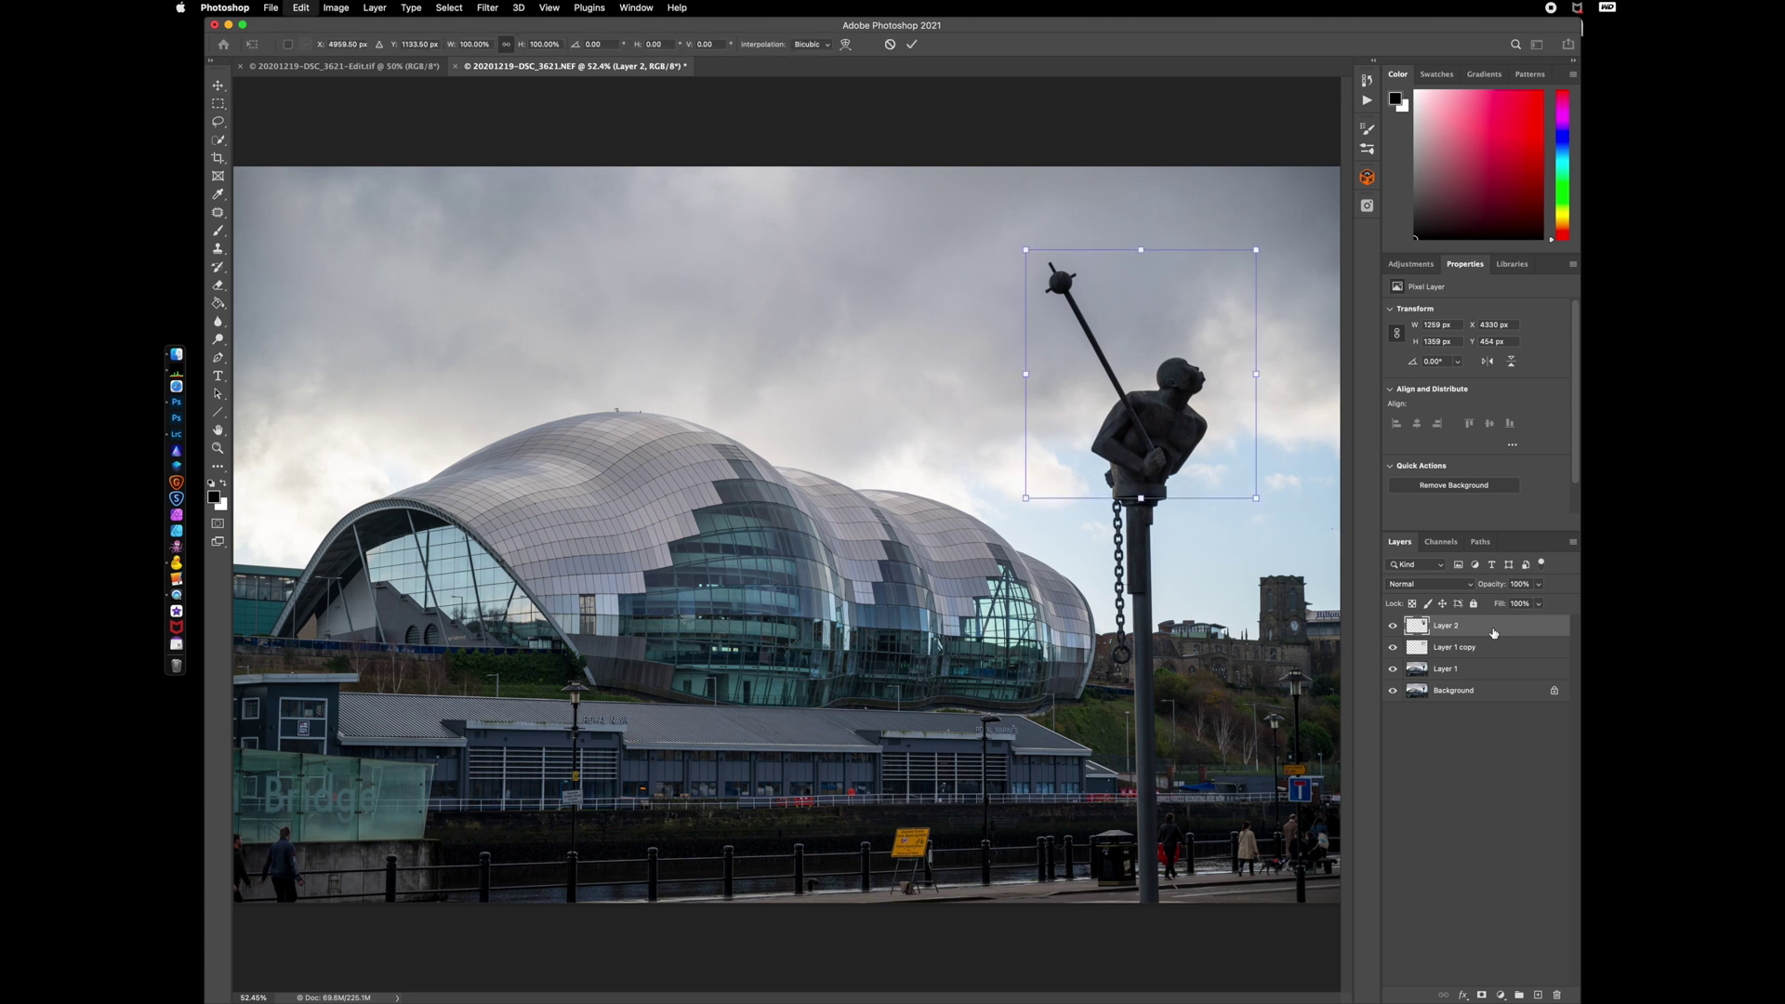
right_click(1145, 399)
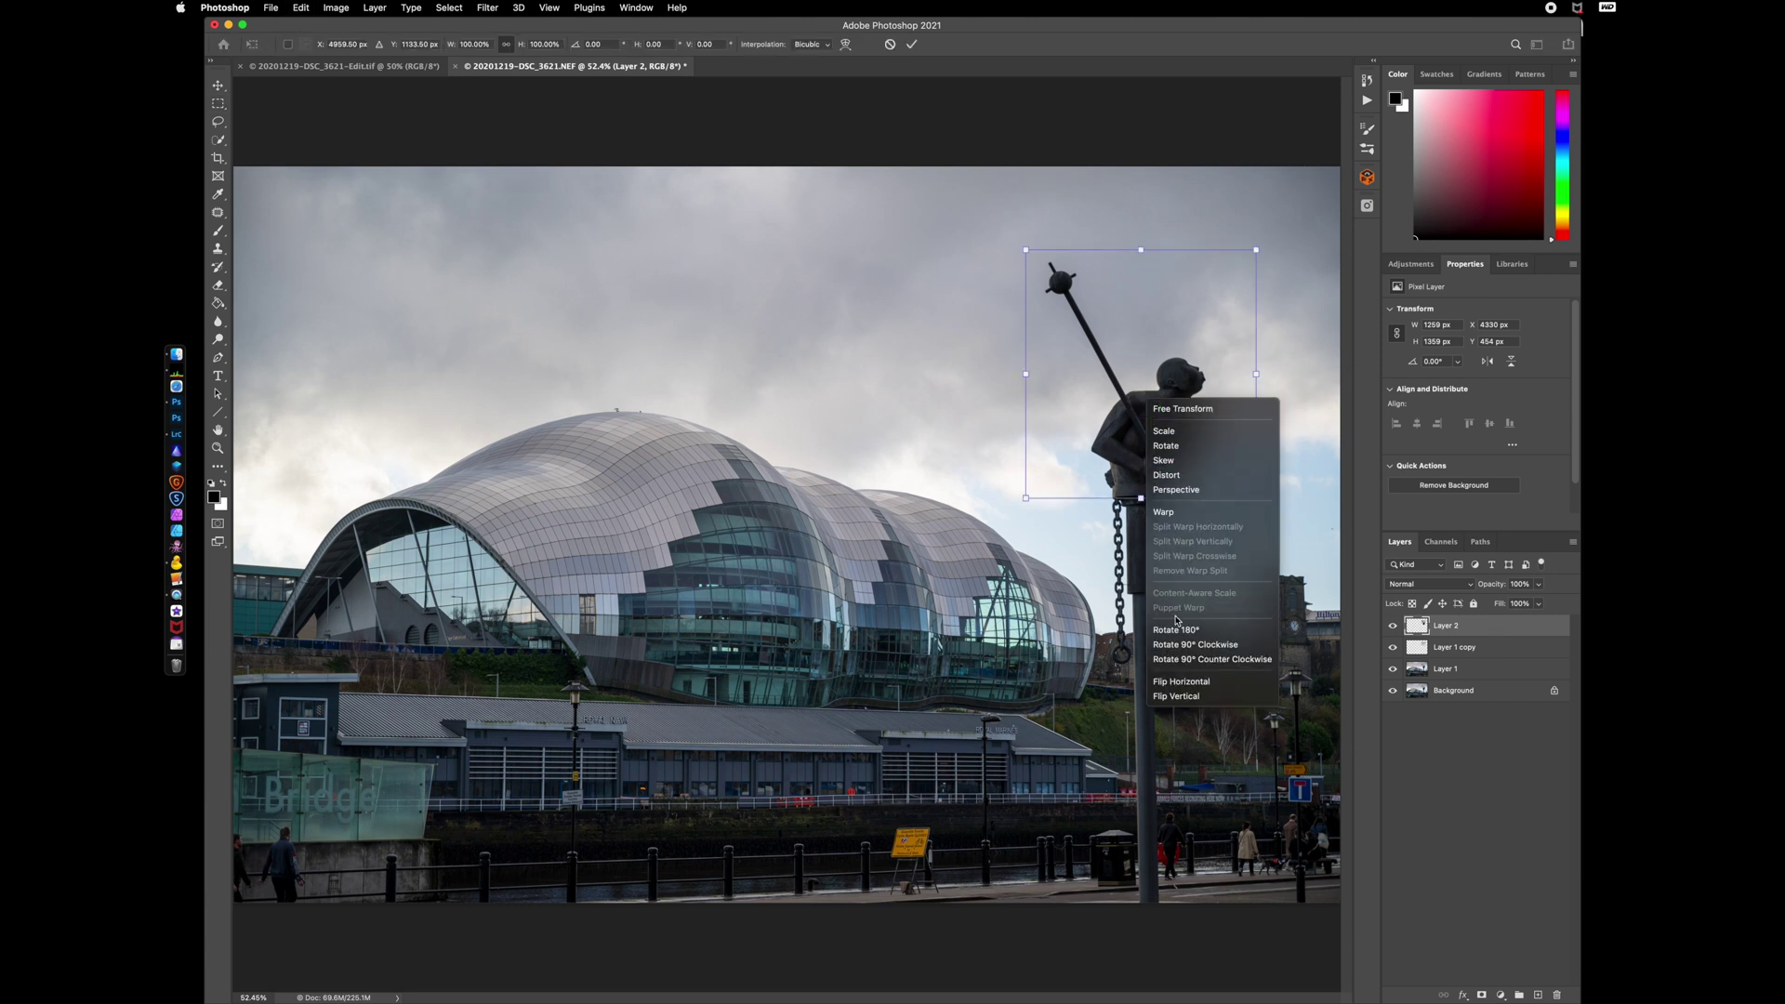
left_click(1182, 683)
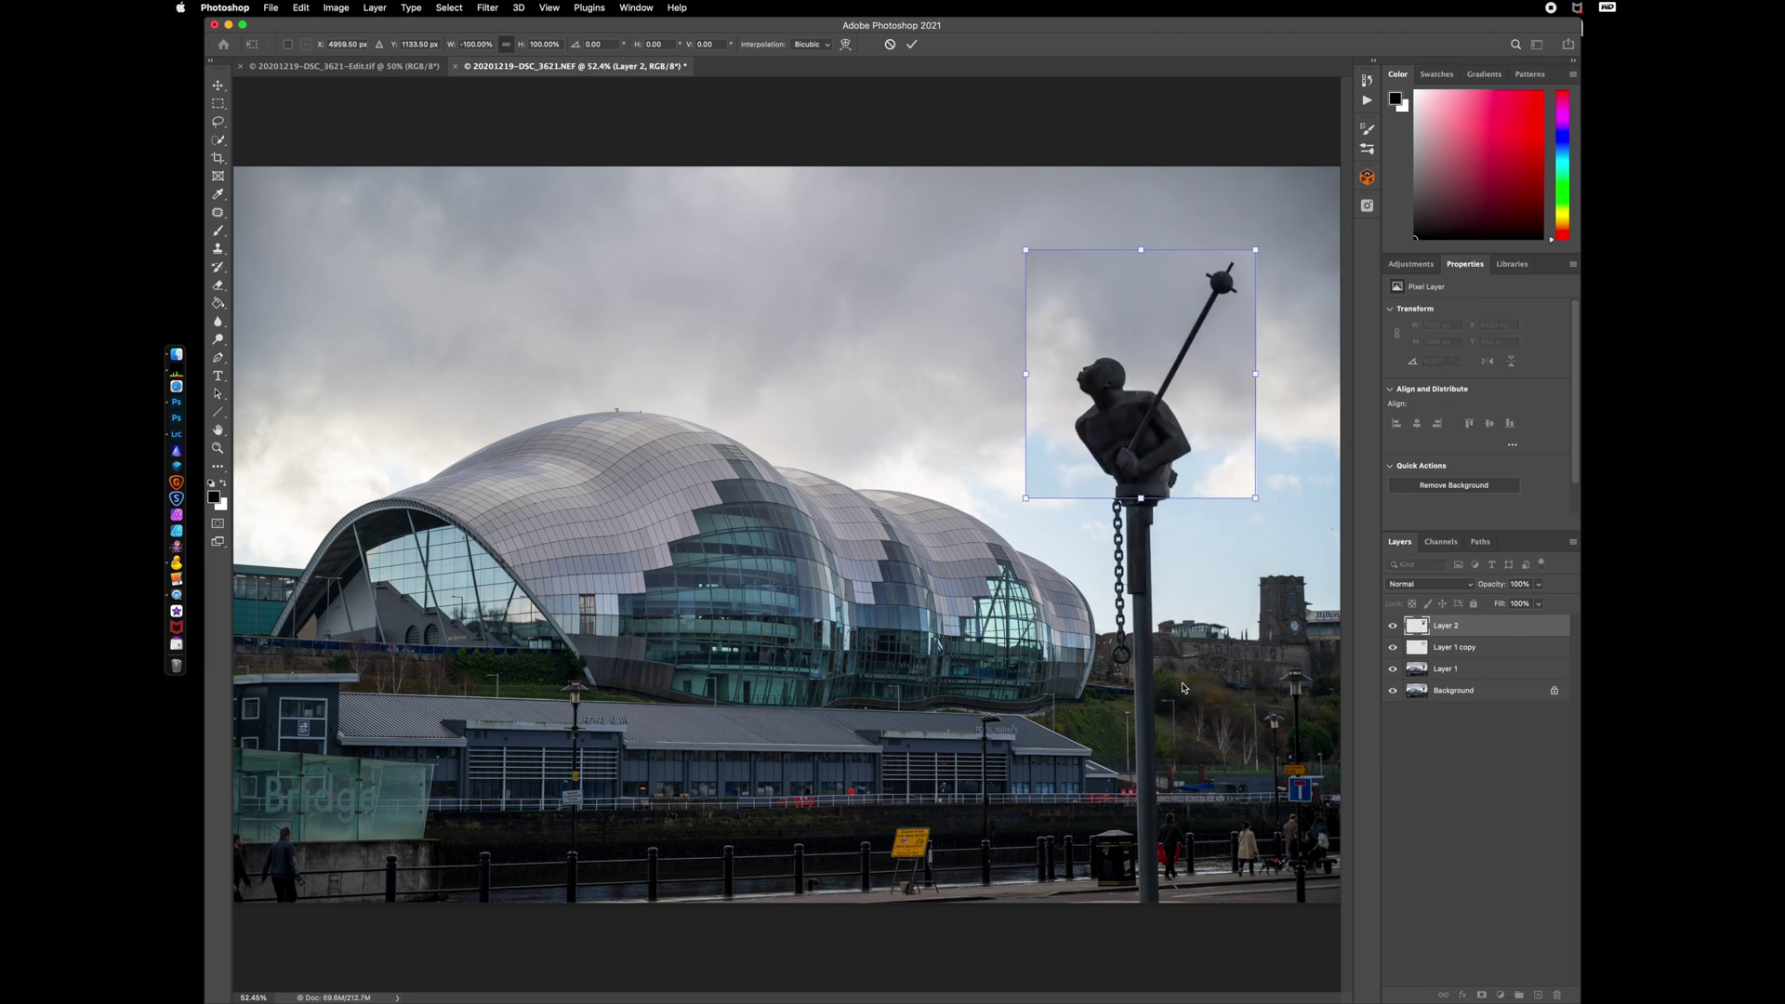
- Nudge the flipped statue left to X 4317 px so it lines up with the pole, and apply the transform
key("Left")
key("Left")
key("Left")
key("Left")
key("Left")
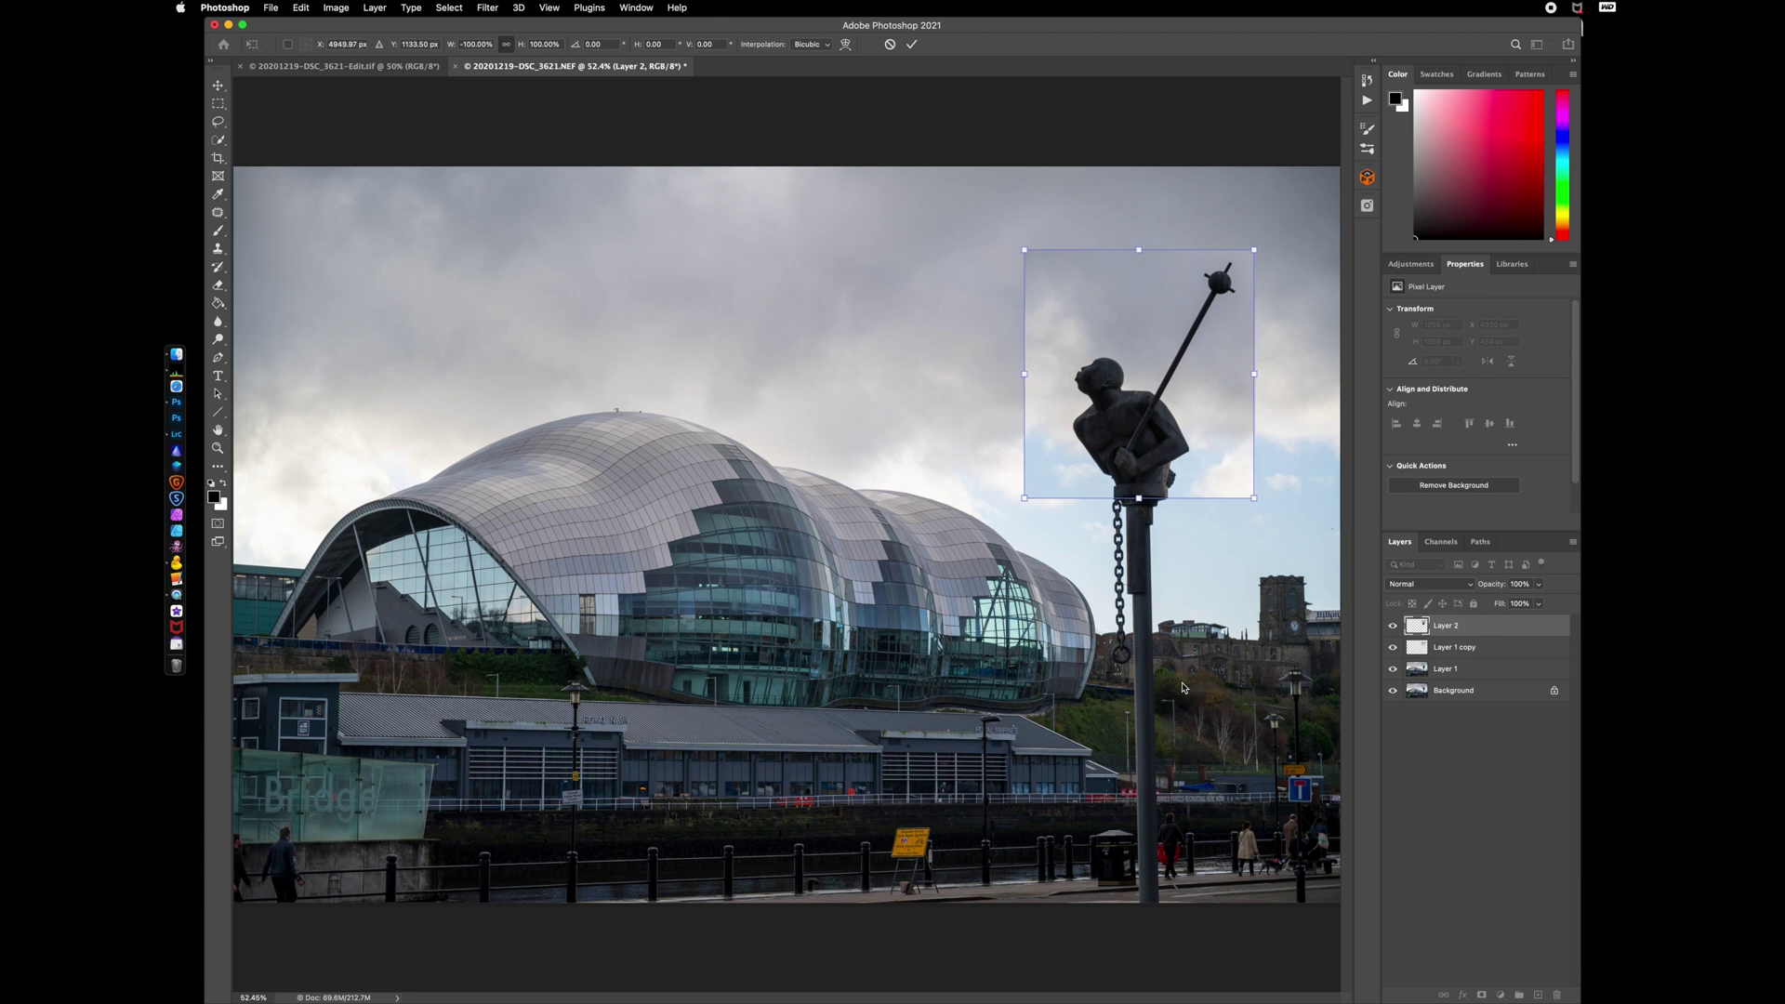
key("Left")
key("Left")
key("Return")
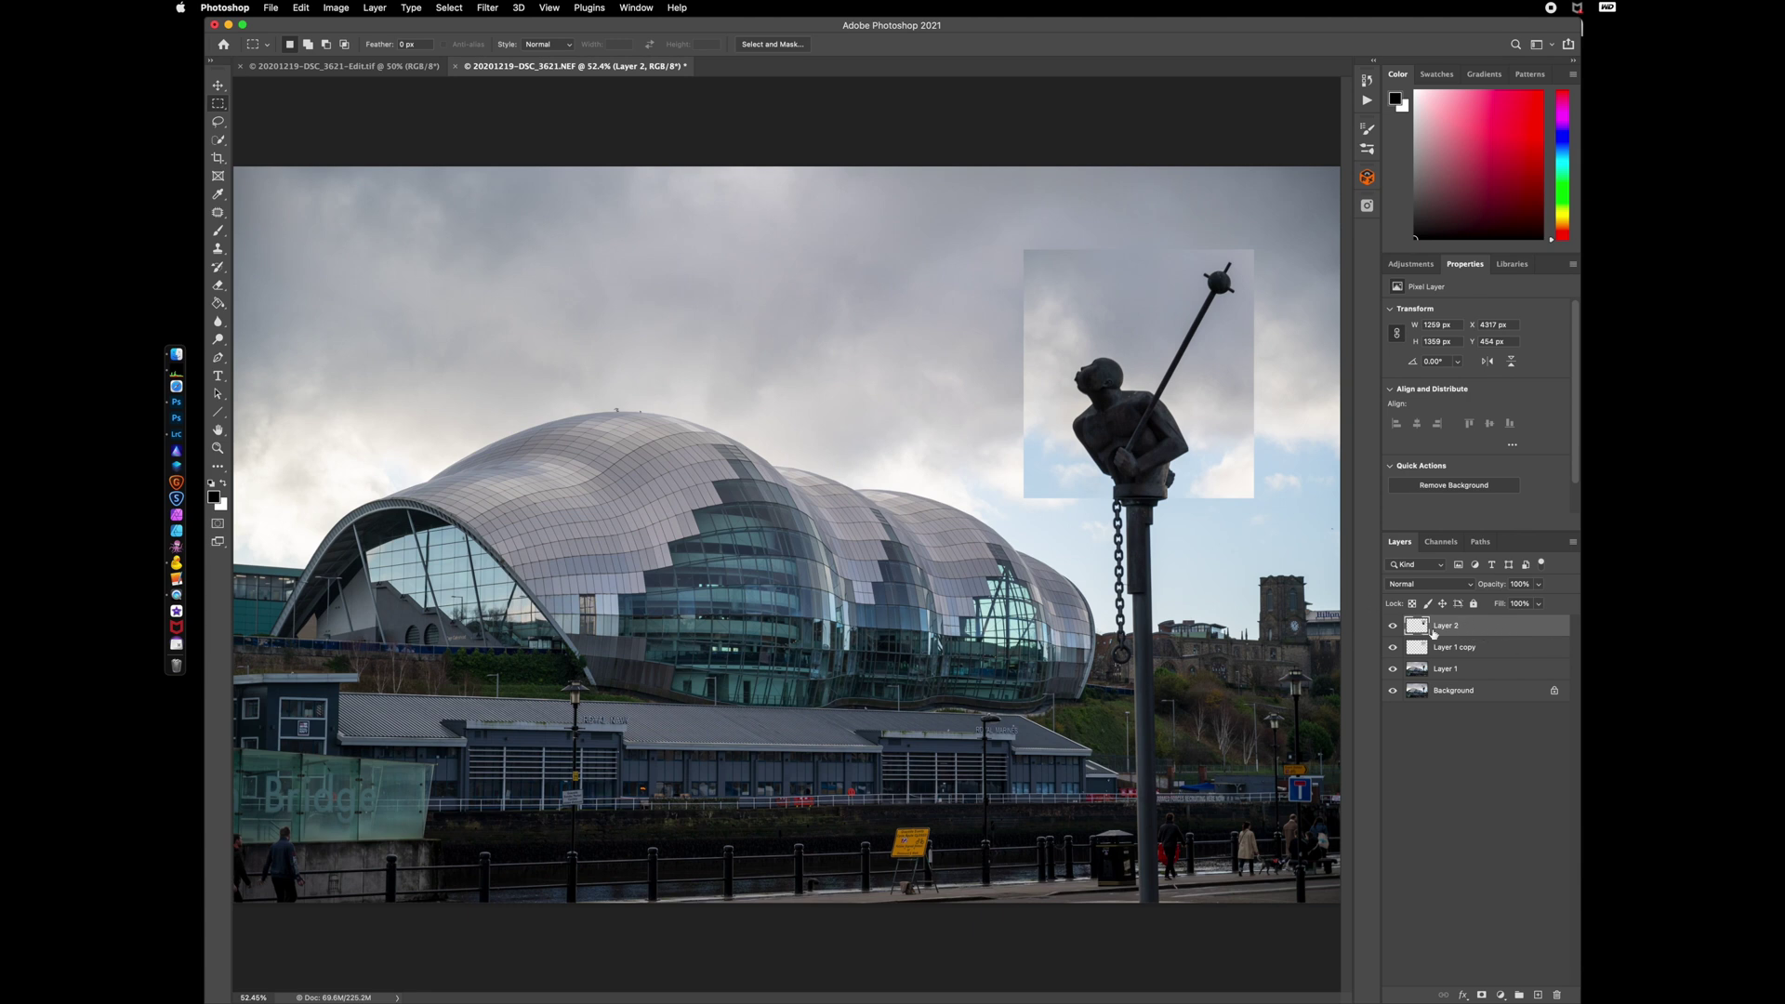
- Blend out Layer 2's sky with Blend If, setting This Layer's white point to 141 and splitting it slightly toward black
double_click(1505, 631)
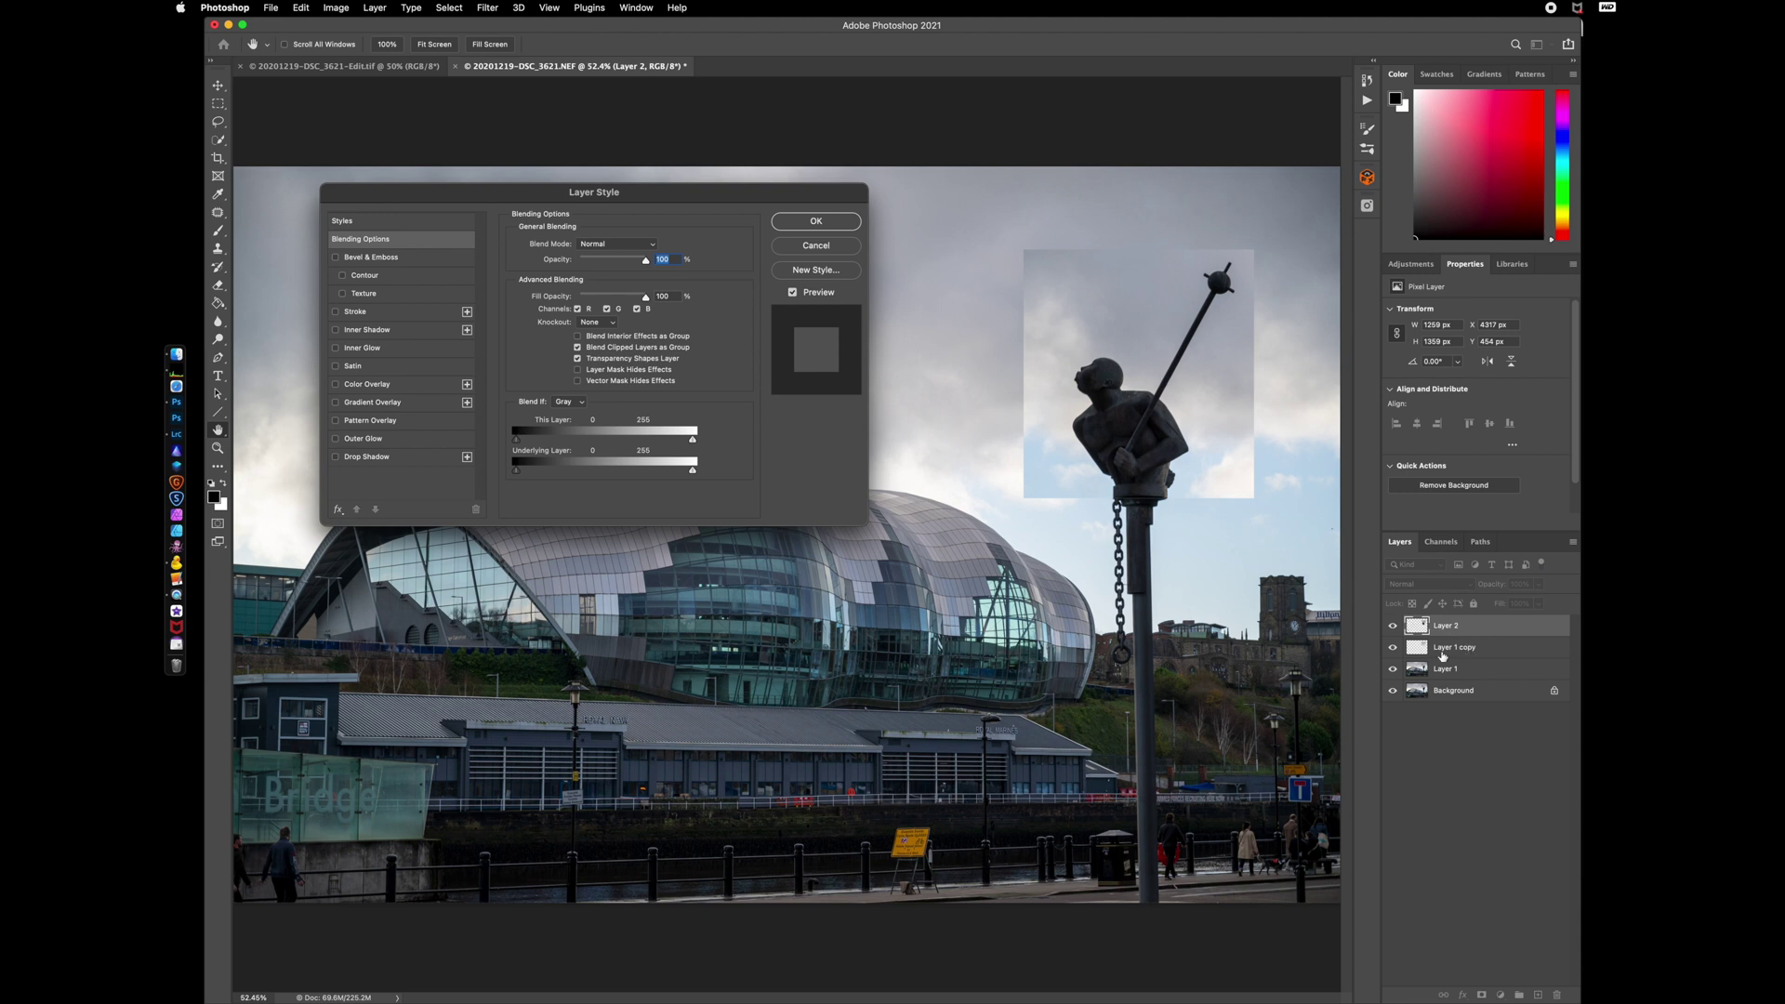
left_click(693, 443)
left_click_drag(693, 444, 615, 440)
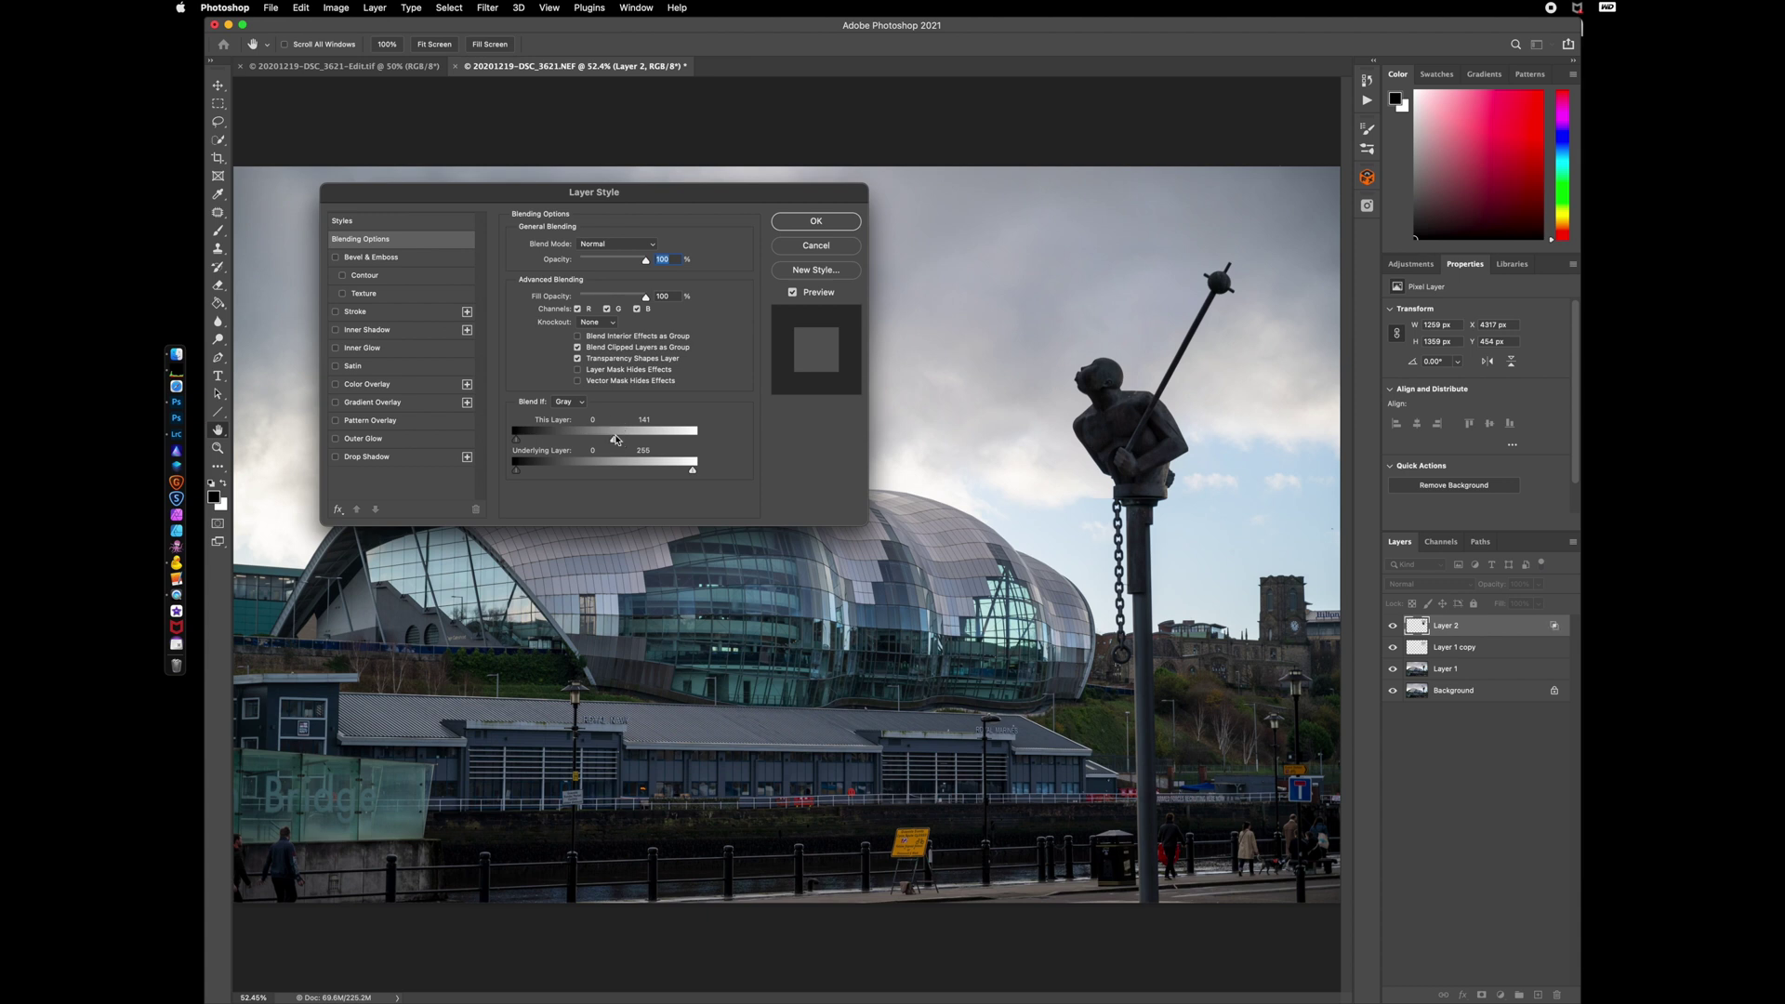
key("alt")
left_click_drag(615, 443, 601, 444)
left_click(816, 223)
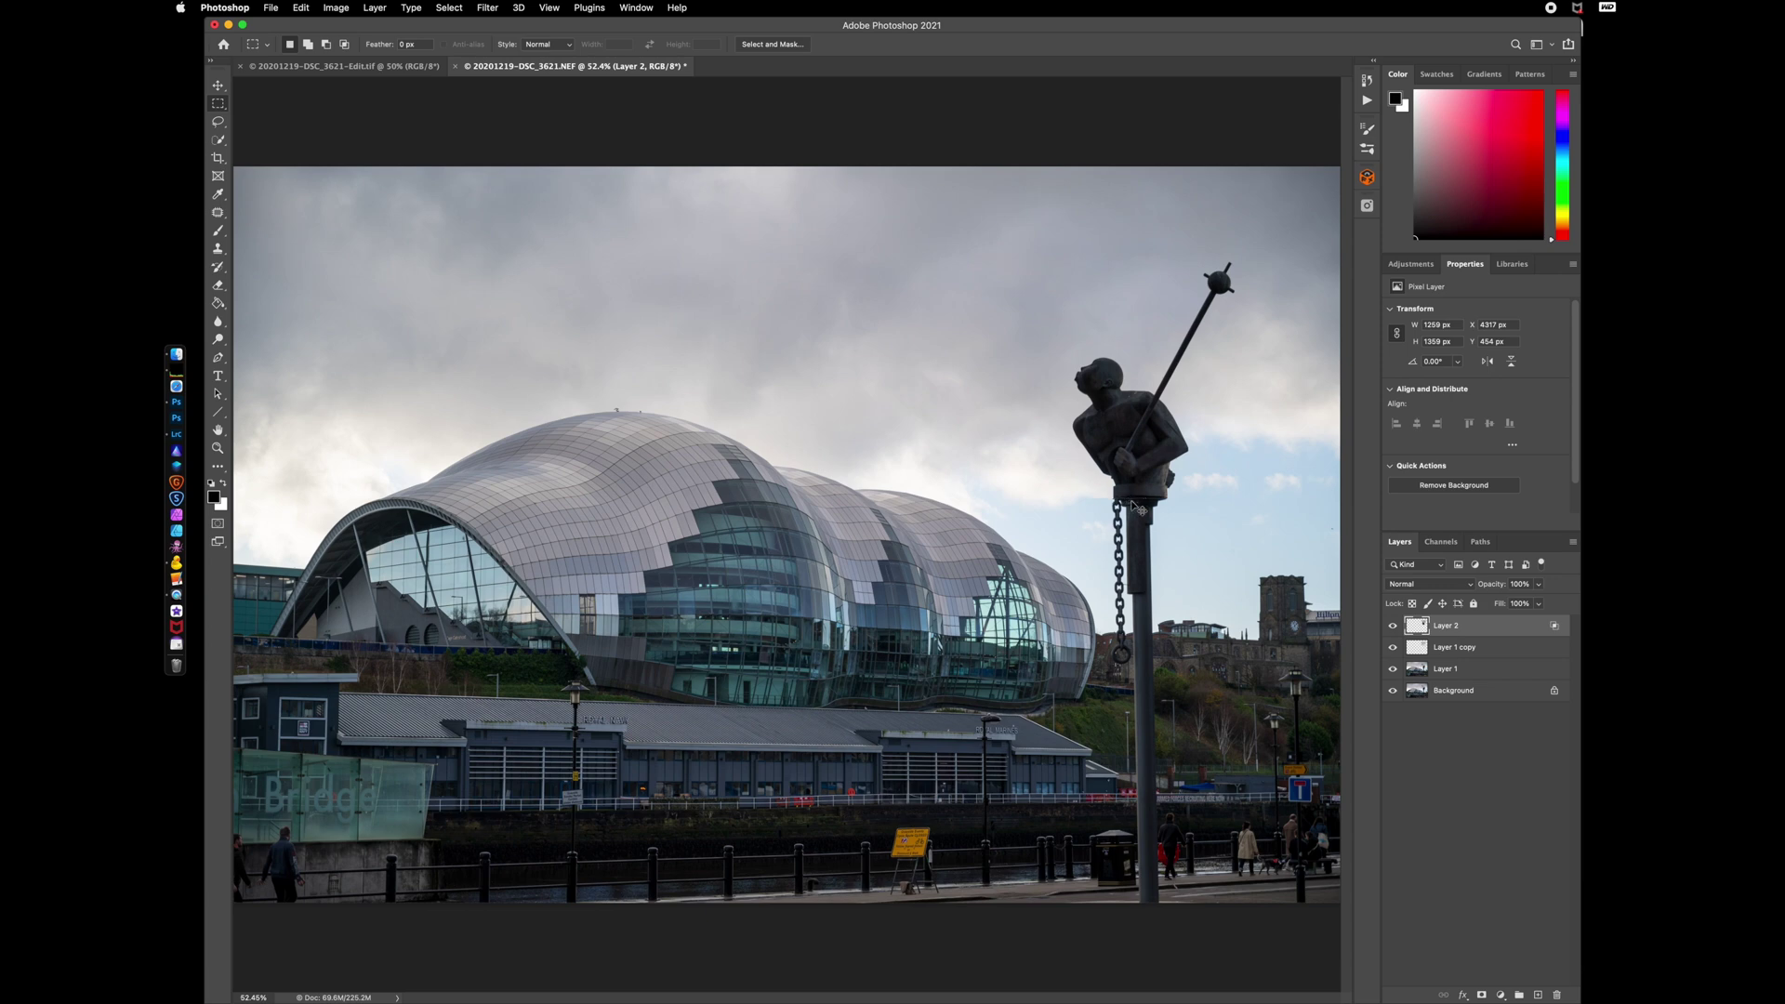
key("super+plus")
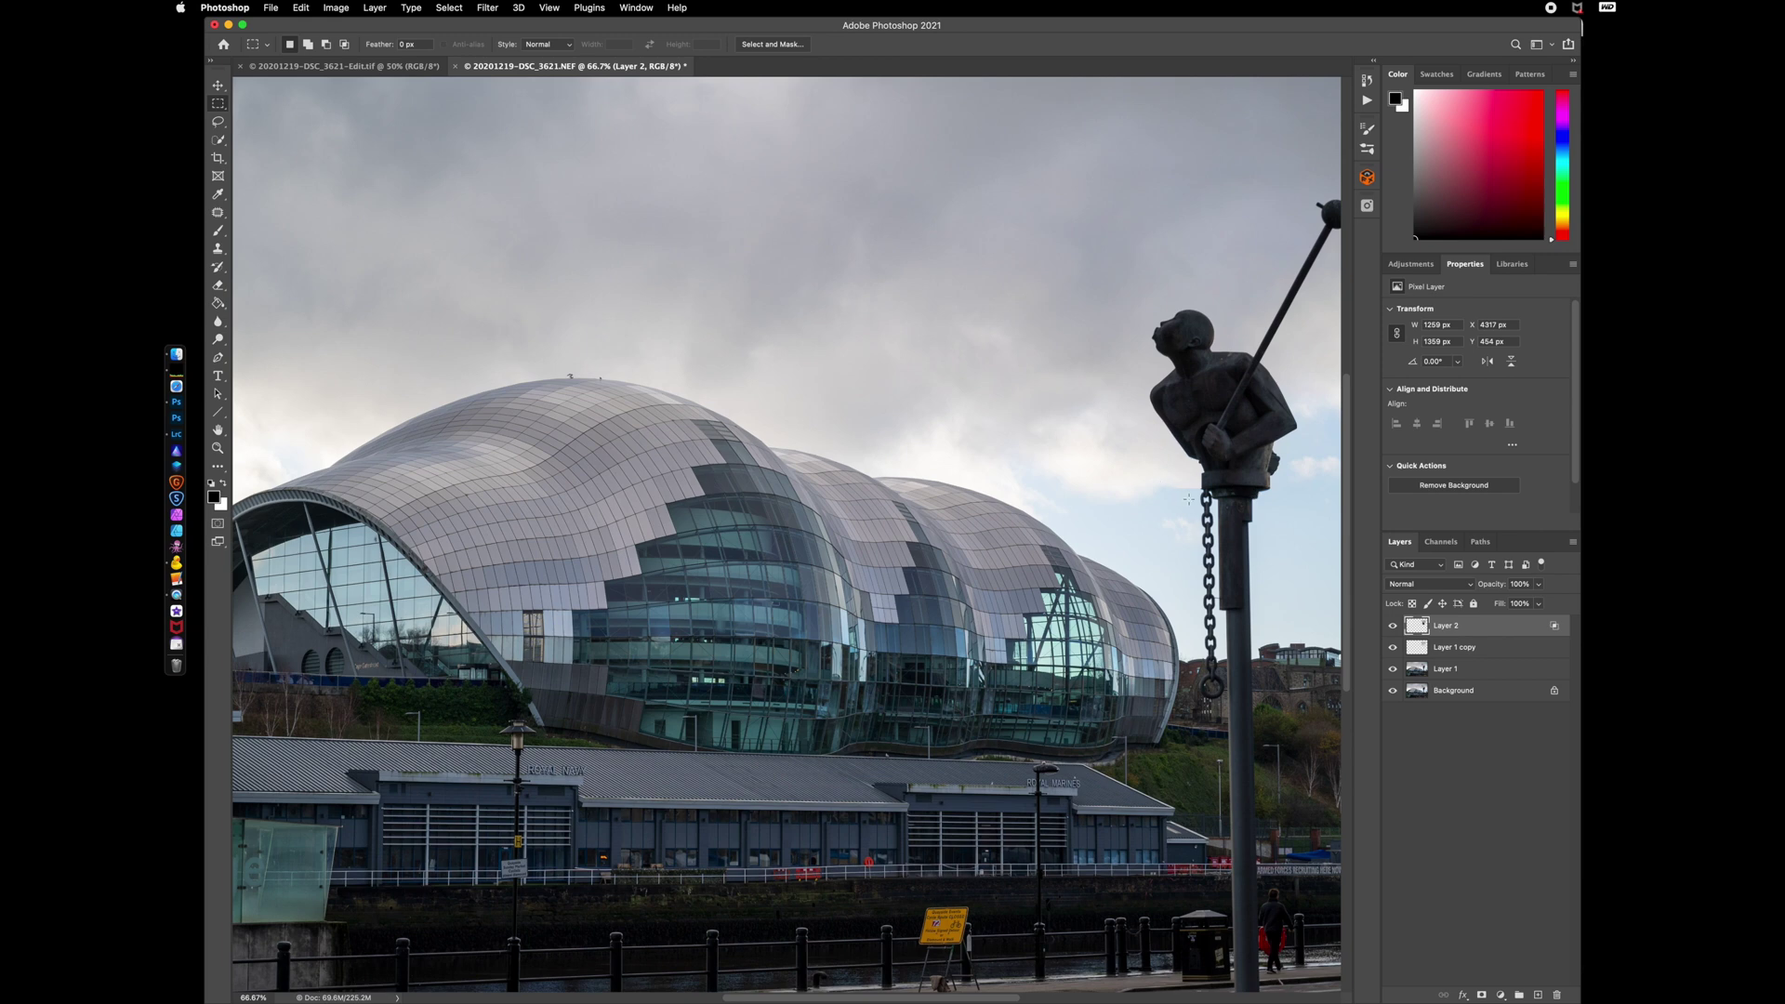
key("super+minus")
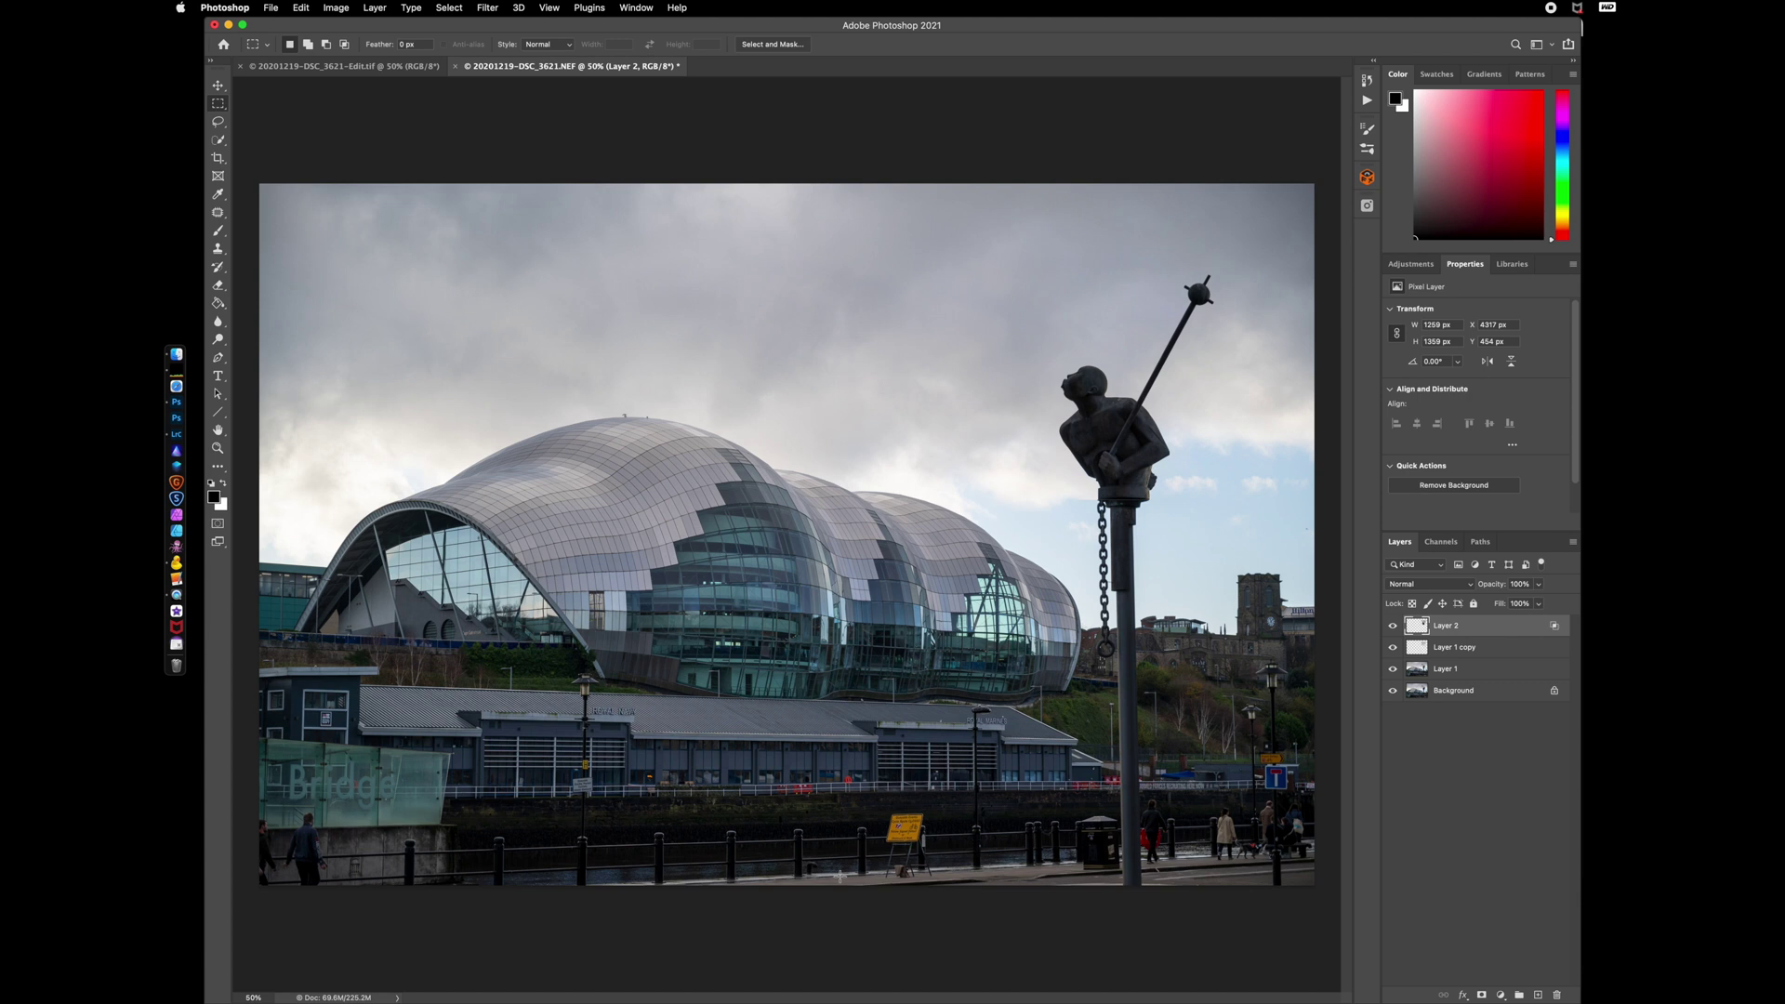
- Activate the Clone Stamp tool for retouching on Layer 2
key("s")
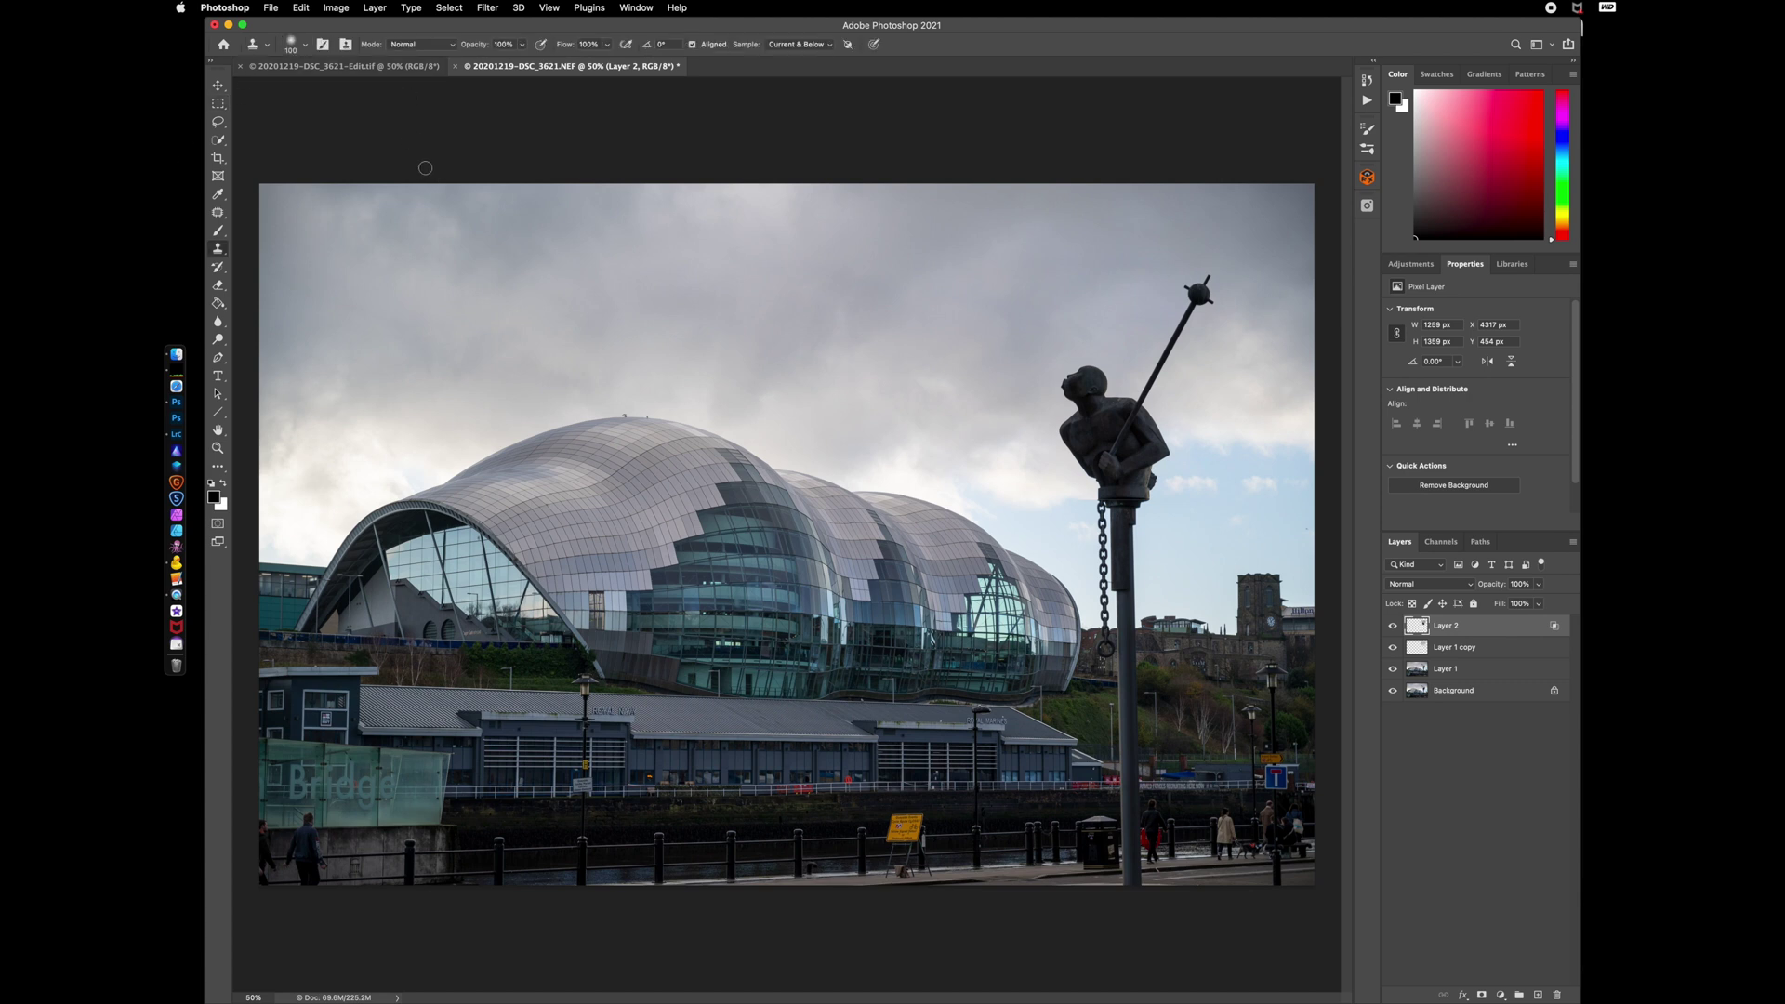
left_click(224, 249)
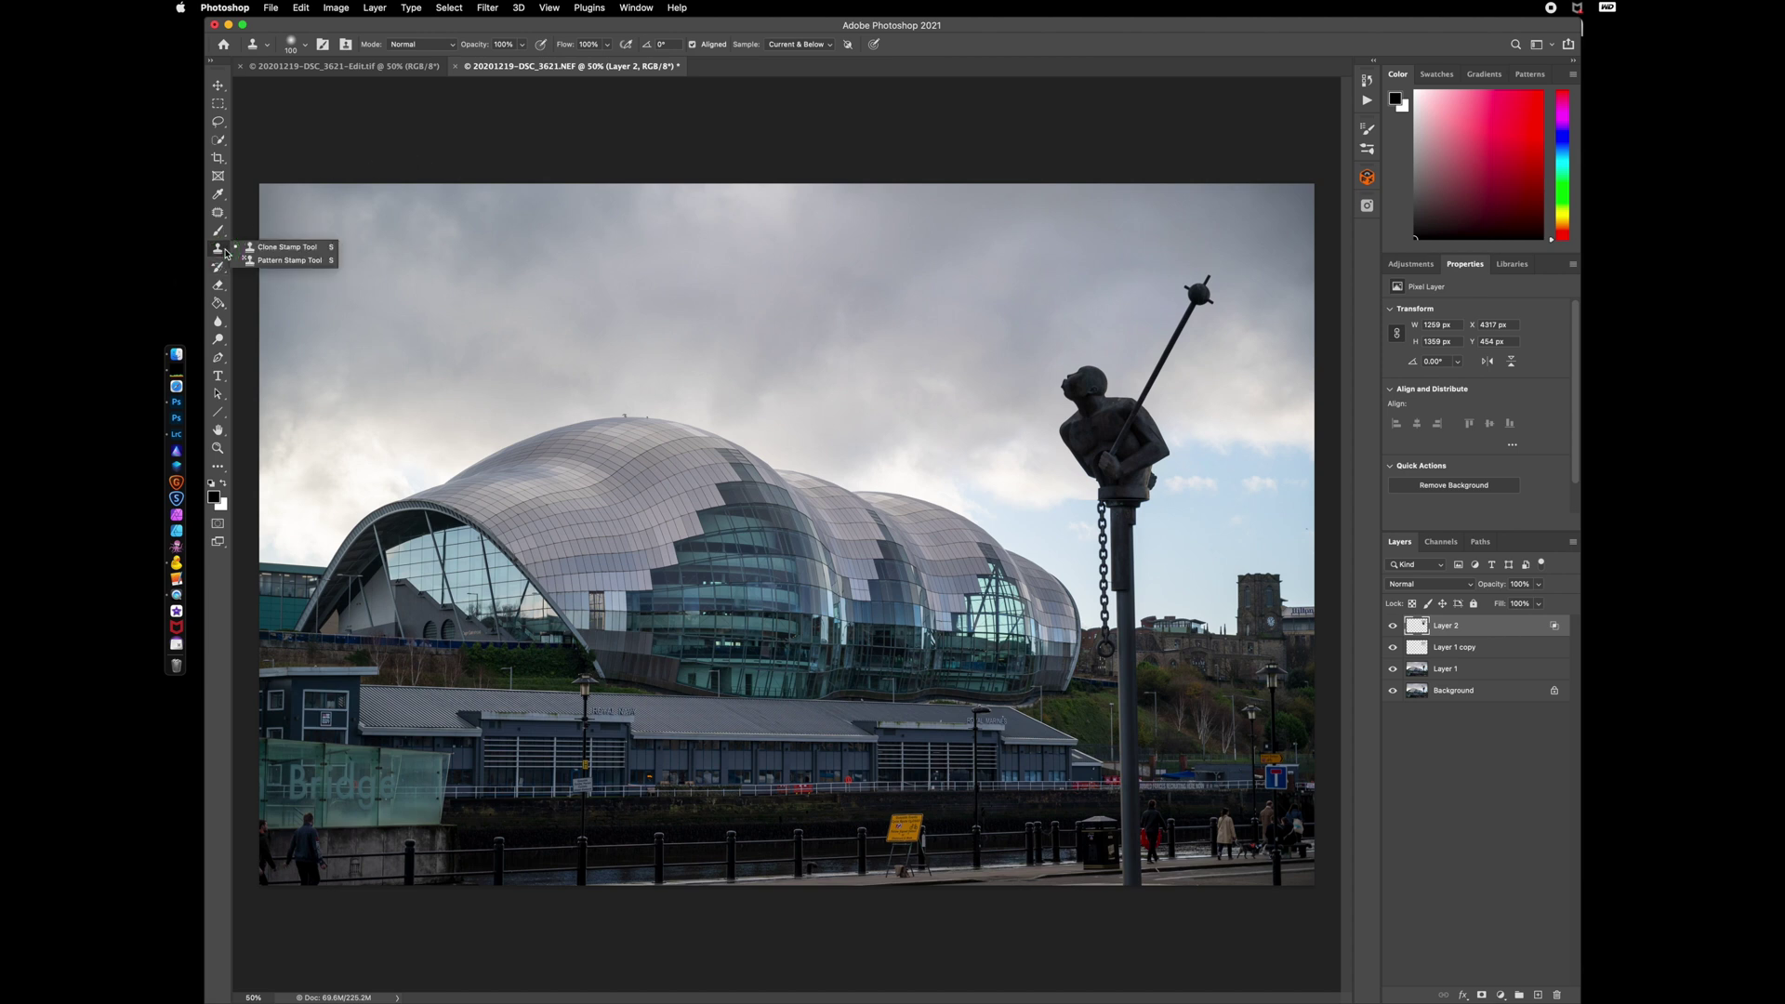
left_click(288, 251)
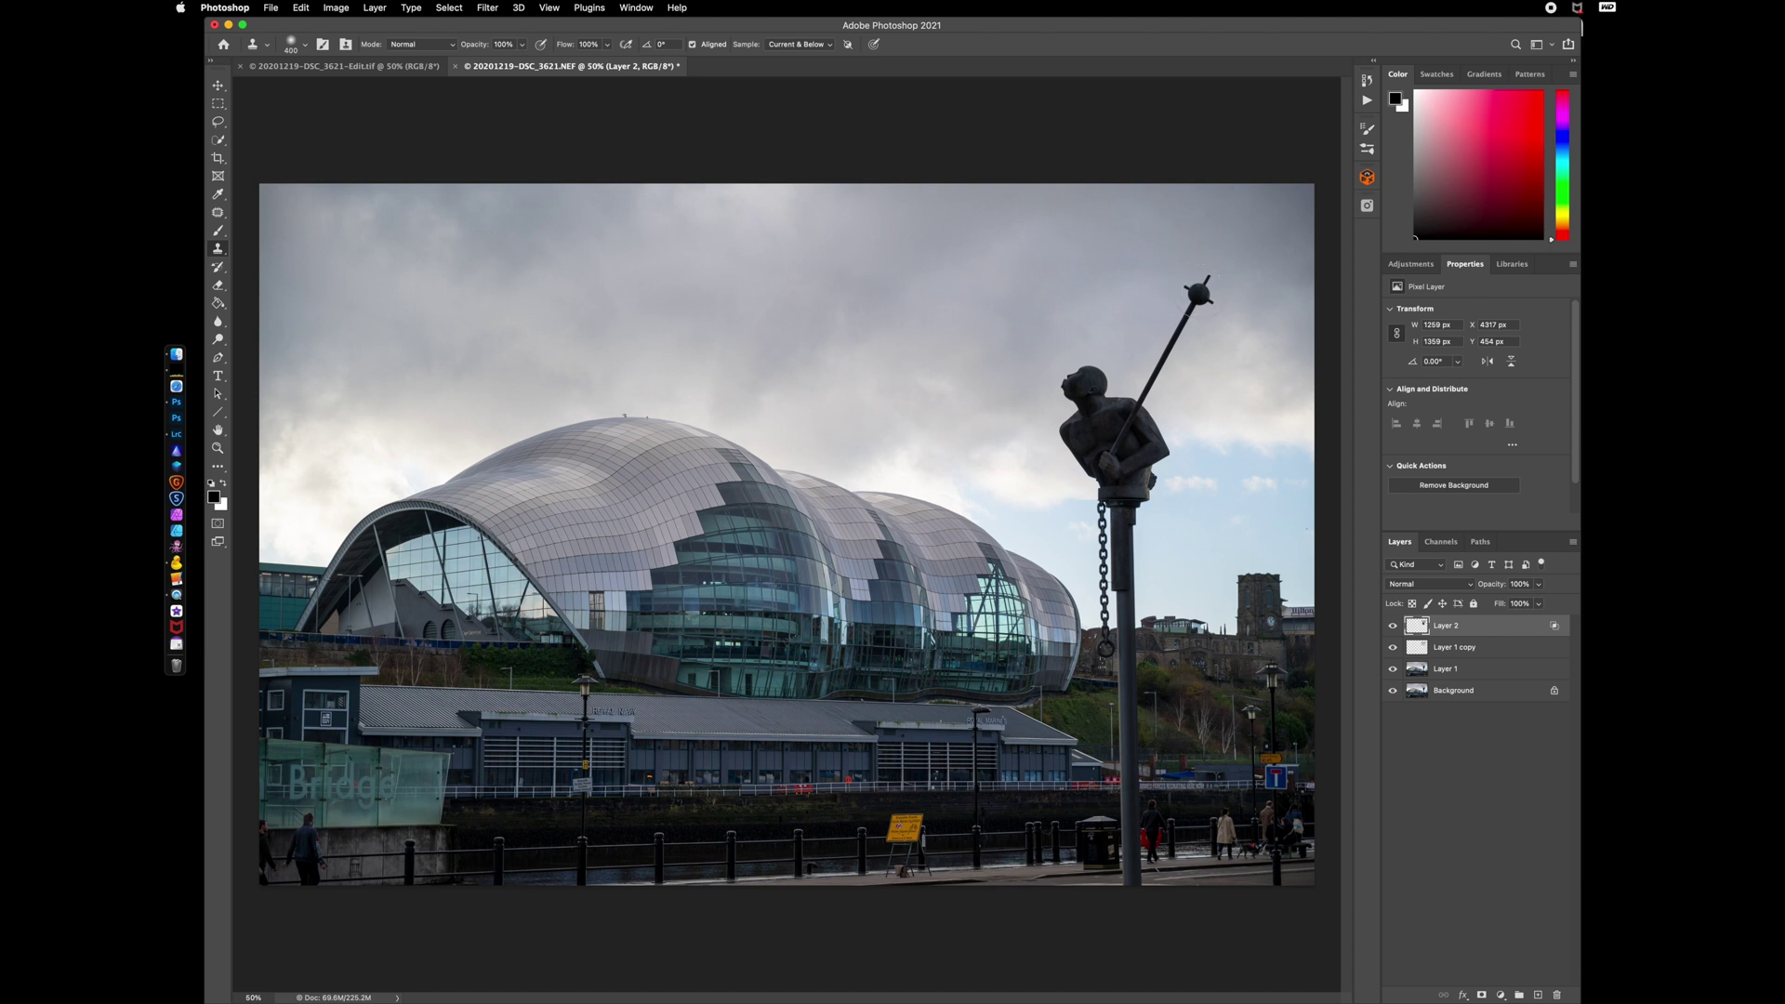
- Try cloning the ball end of the statue's pole across the sky, and undo the copies
left_click_drag(1200, 295, 995, 275)
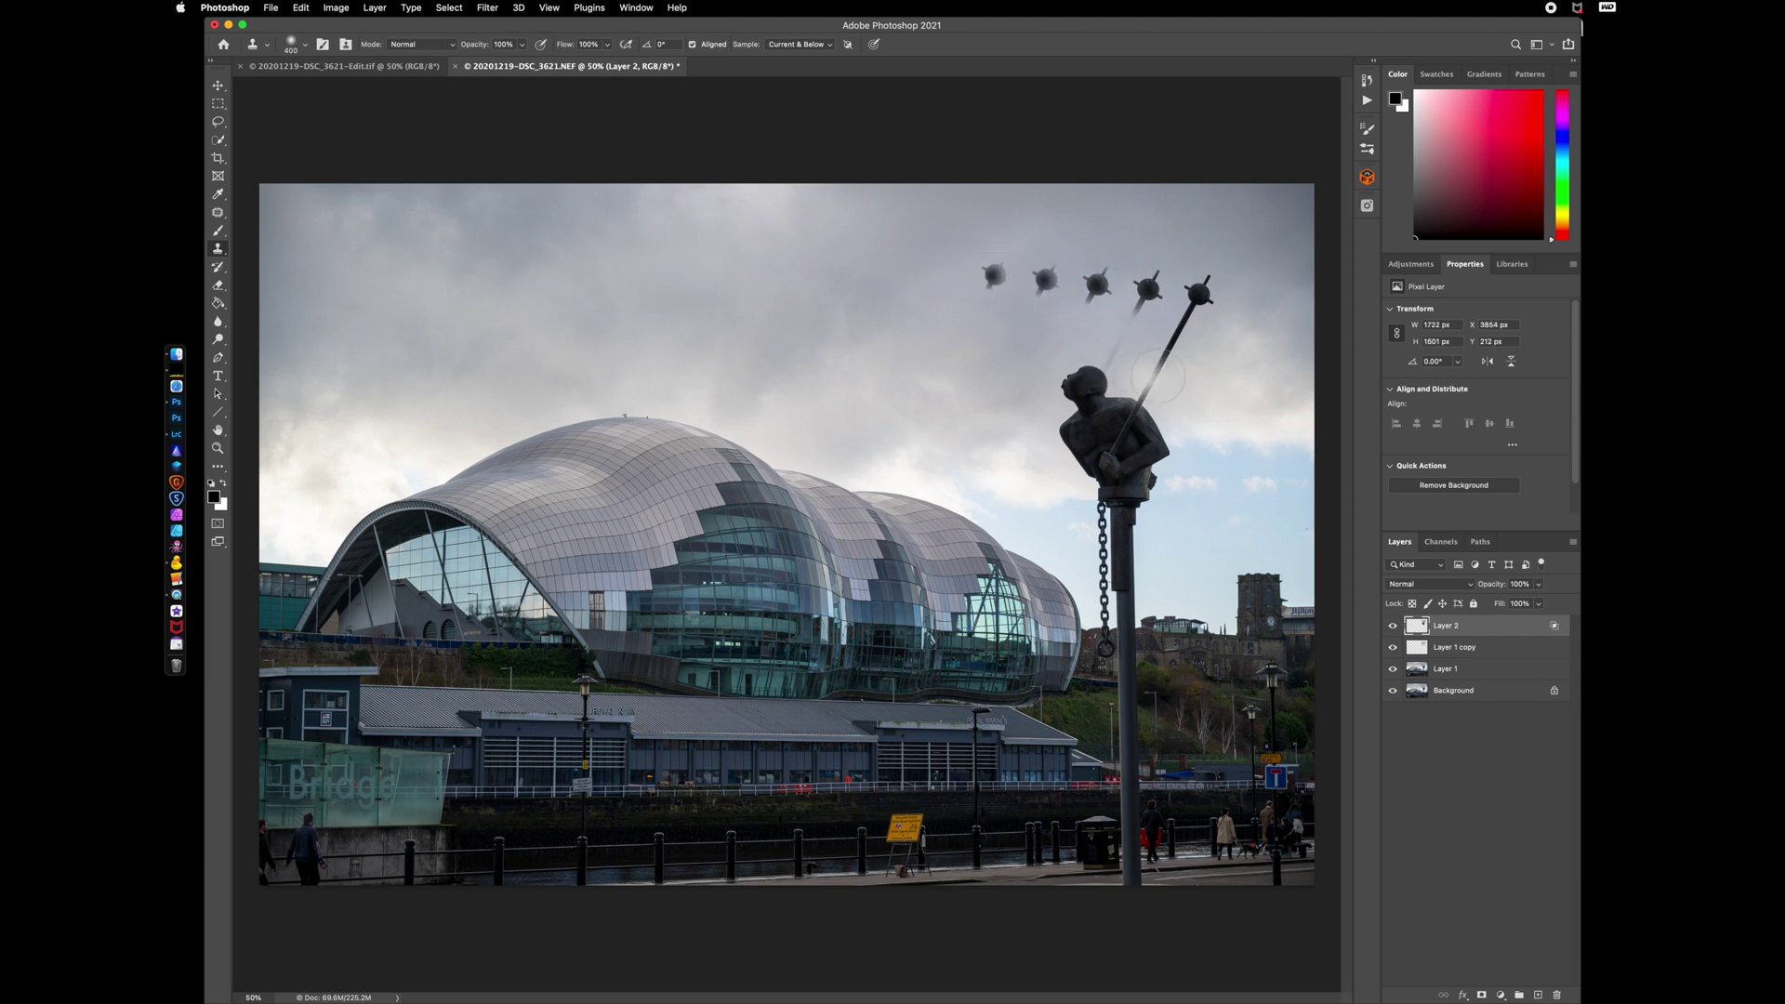
key("super+z")
key("super+z")
key("super+z")
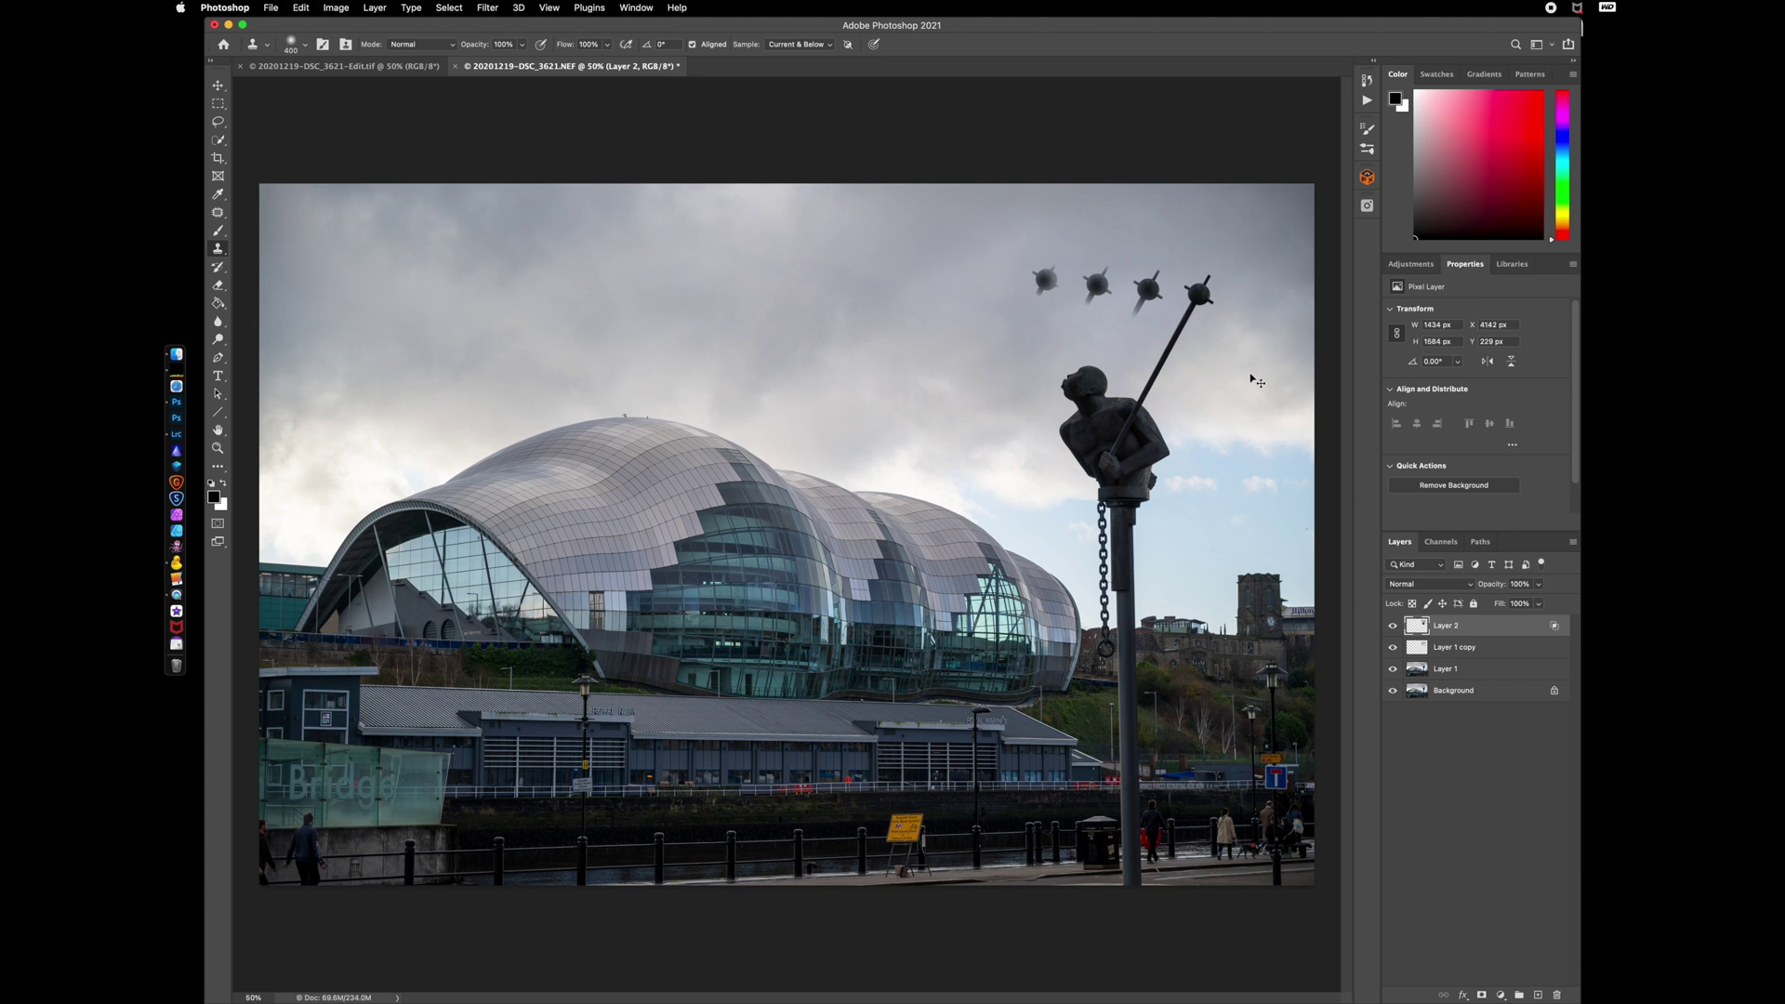
key("super+z")
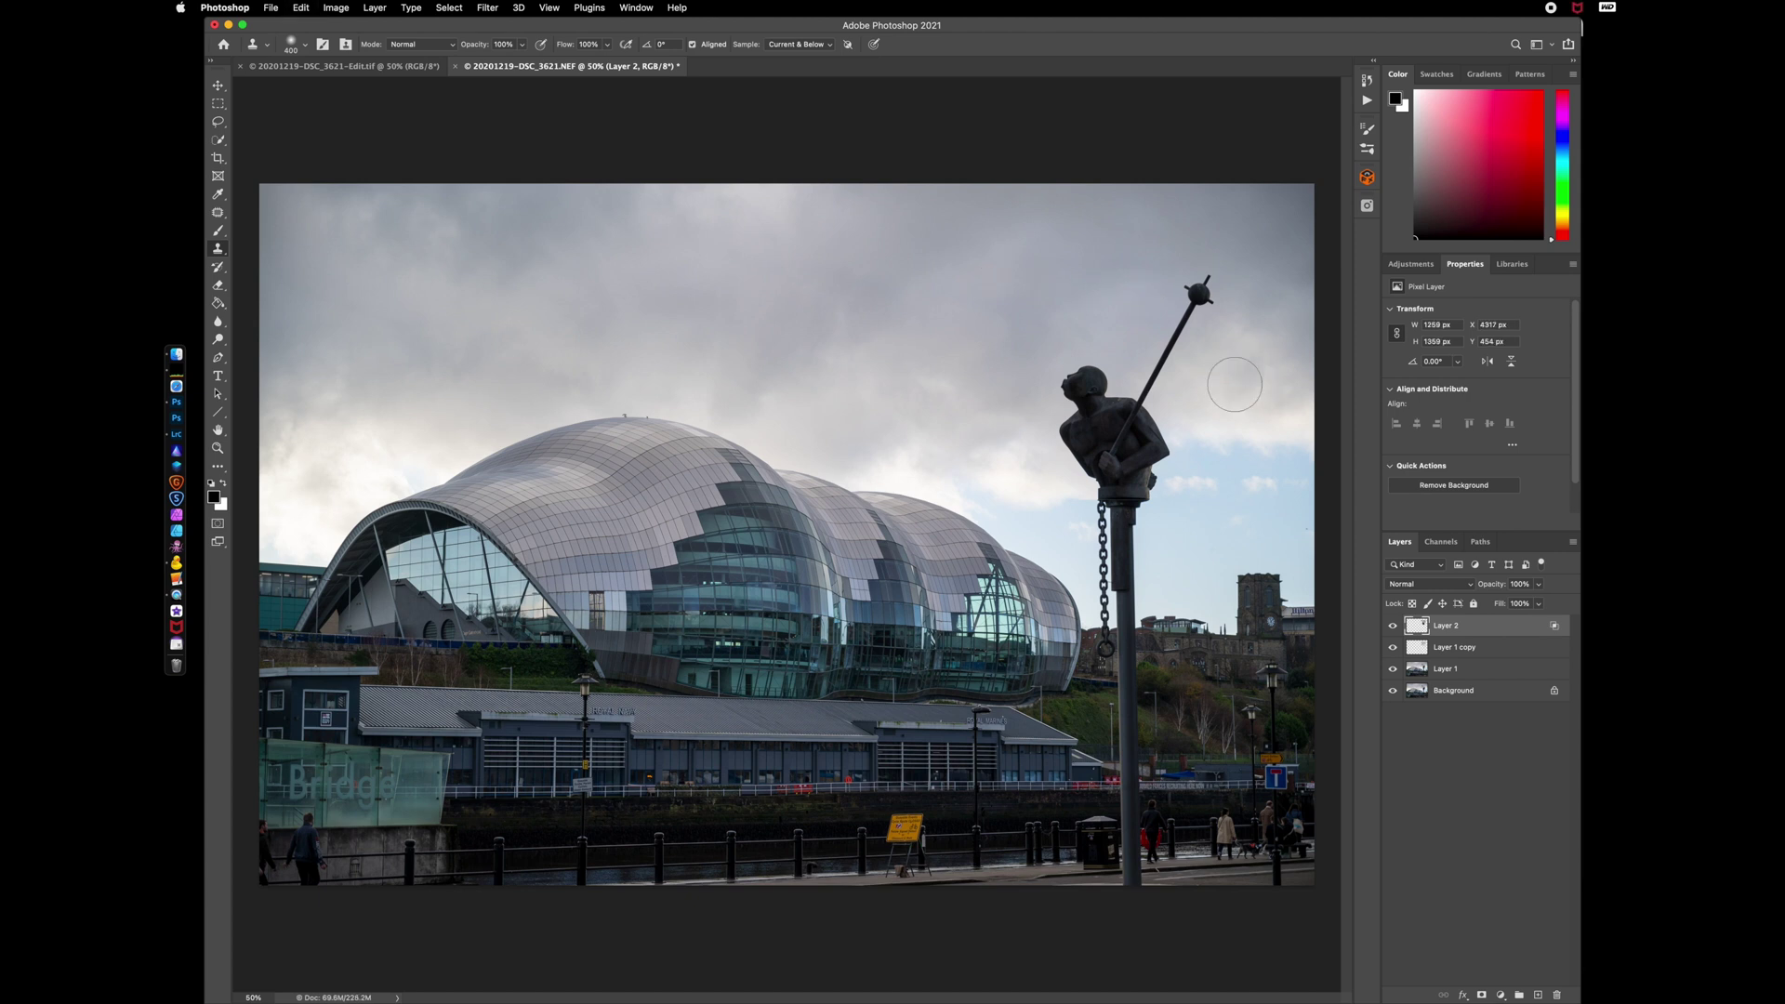
- Clone out the yellow sign by the railings and the pedestrian below the glass Bridge panel, using a smaller brush
key("bracketleft")
key("bracketleft")
key("bracketleft")
key("bracketleft")
key("bracketleft")
key("bracketleft")
left_click(861, 830)
left_click(878, 837)
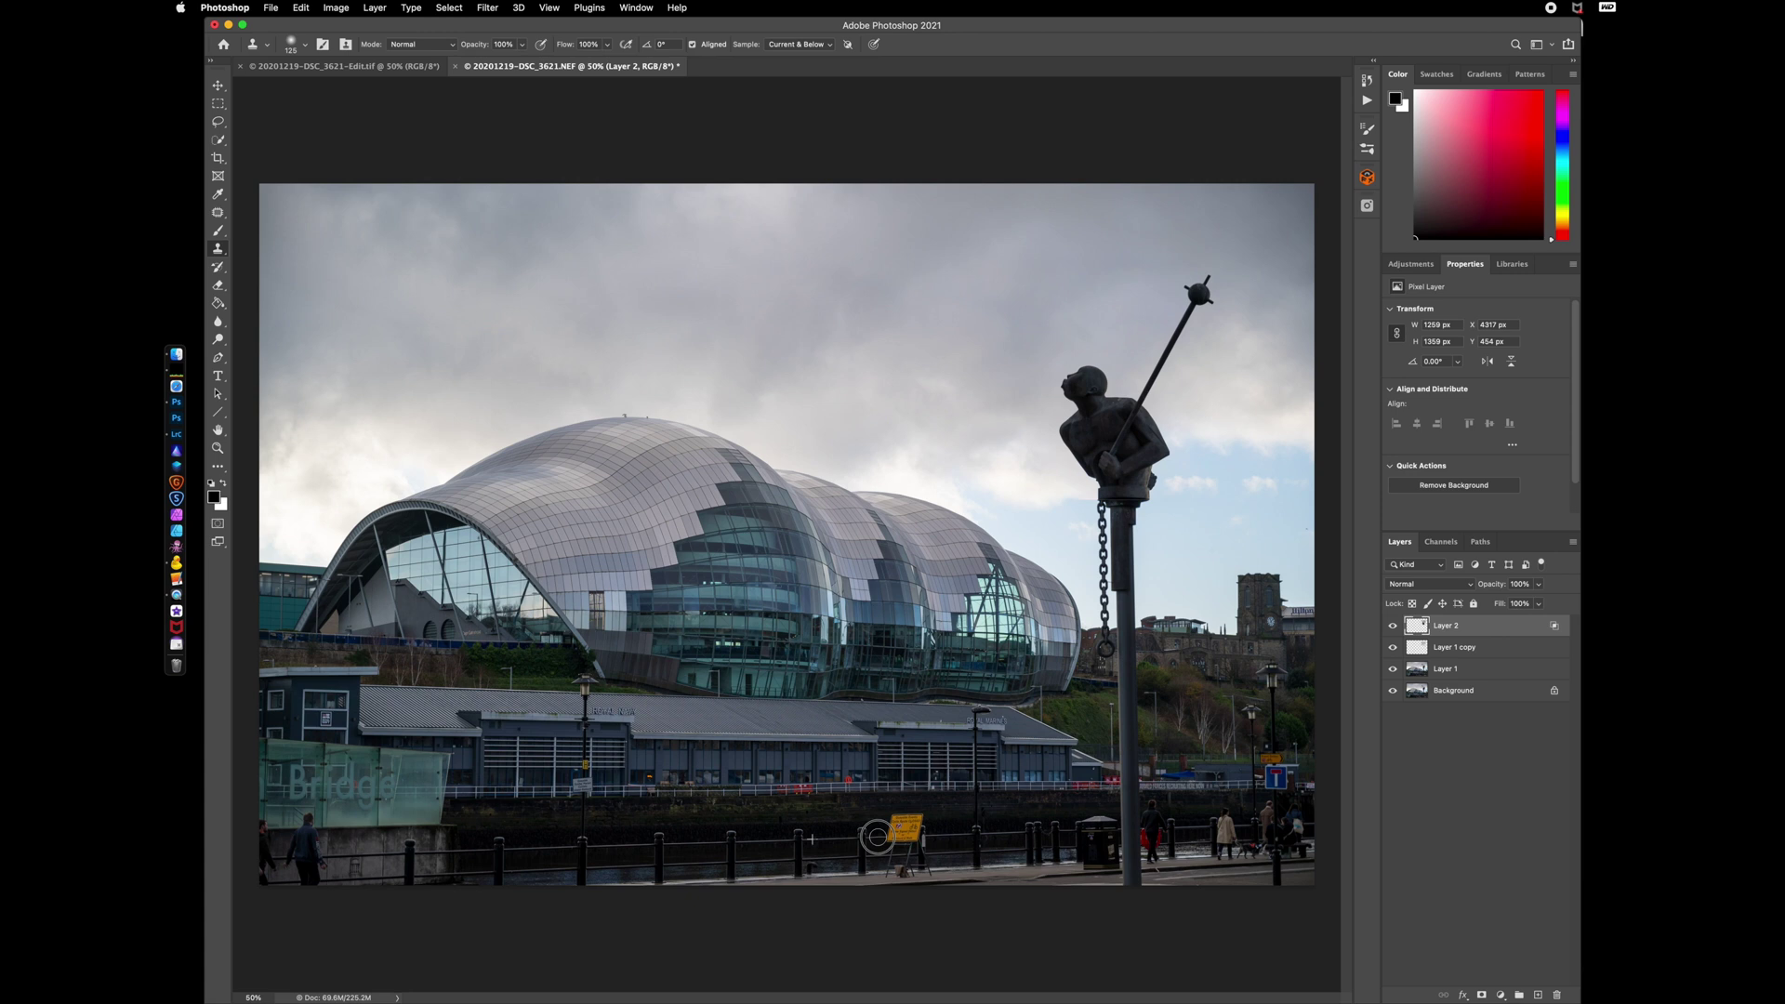
mouse_move(880, 837)
left_mouse_down()
mouse_move(888, 835)
mouse_move(918, 832)
mouse_move(893, 820)
mouse_move(921, 818)
mouse_move(926, 865)
left_mouse_up()
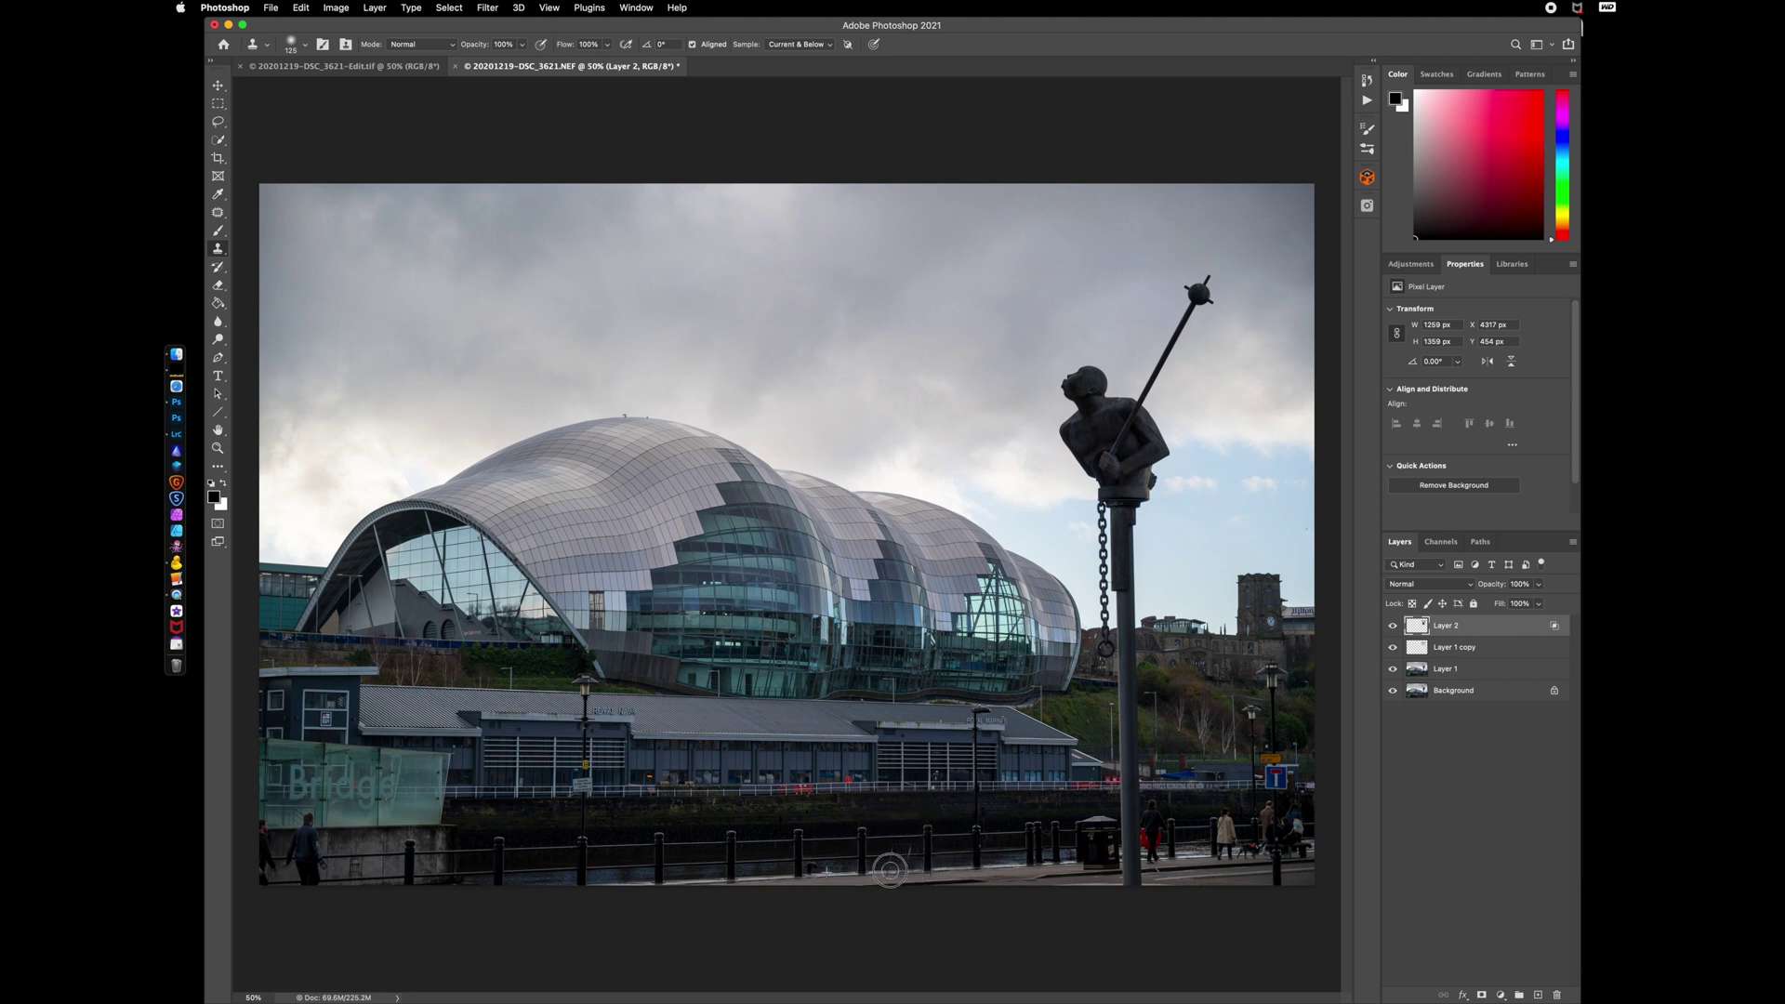
mouse_move(926, 869)
left_mouse_down()
mouse_move(898, 850)
mouse_move(909, 863)
mouse_move(911, 844)
mouse_move(939, 865)
mouse_move(888, 863)
left_mouse_up()
left_click(878, 865)
left_click(378, 820, "alt")
mouse_move(321, 820)
left_mouse_down()
mouse_move(310, 878)
mouse_move(302, 834)
mouse_move(298, 877)
mouse_move(301, 837)
mouse_move(325, 881)
left_mouse_up()
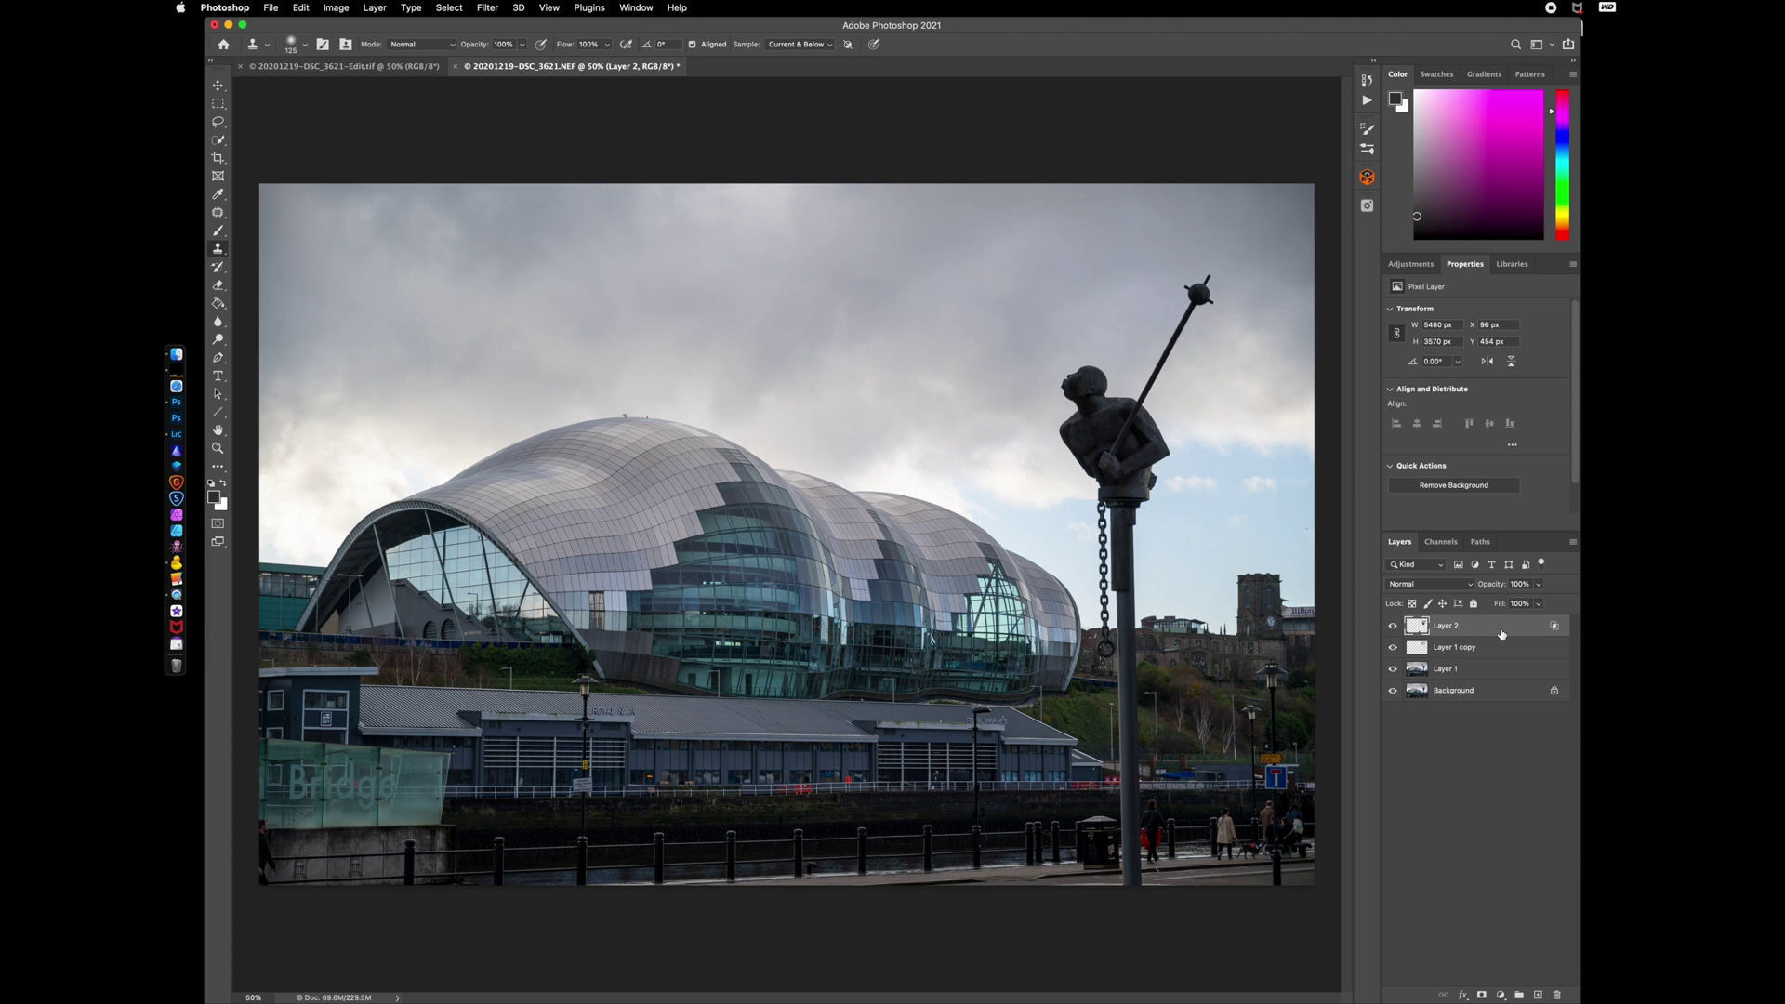
- Try merging all four layers into one with Merge Visible, and undo the merge
left_click(1478, 694, "shift")
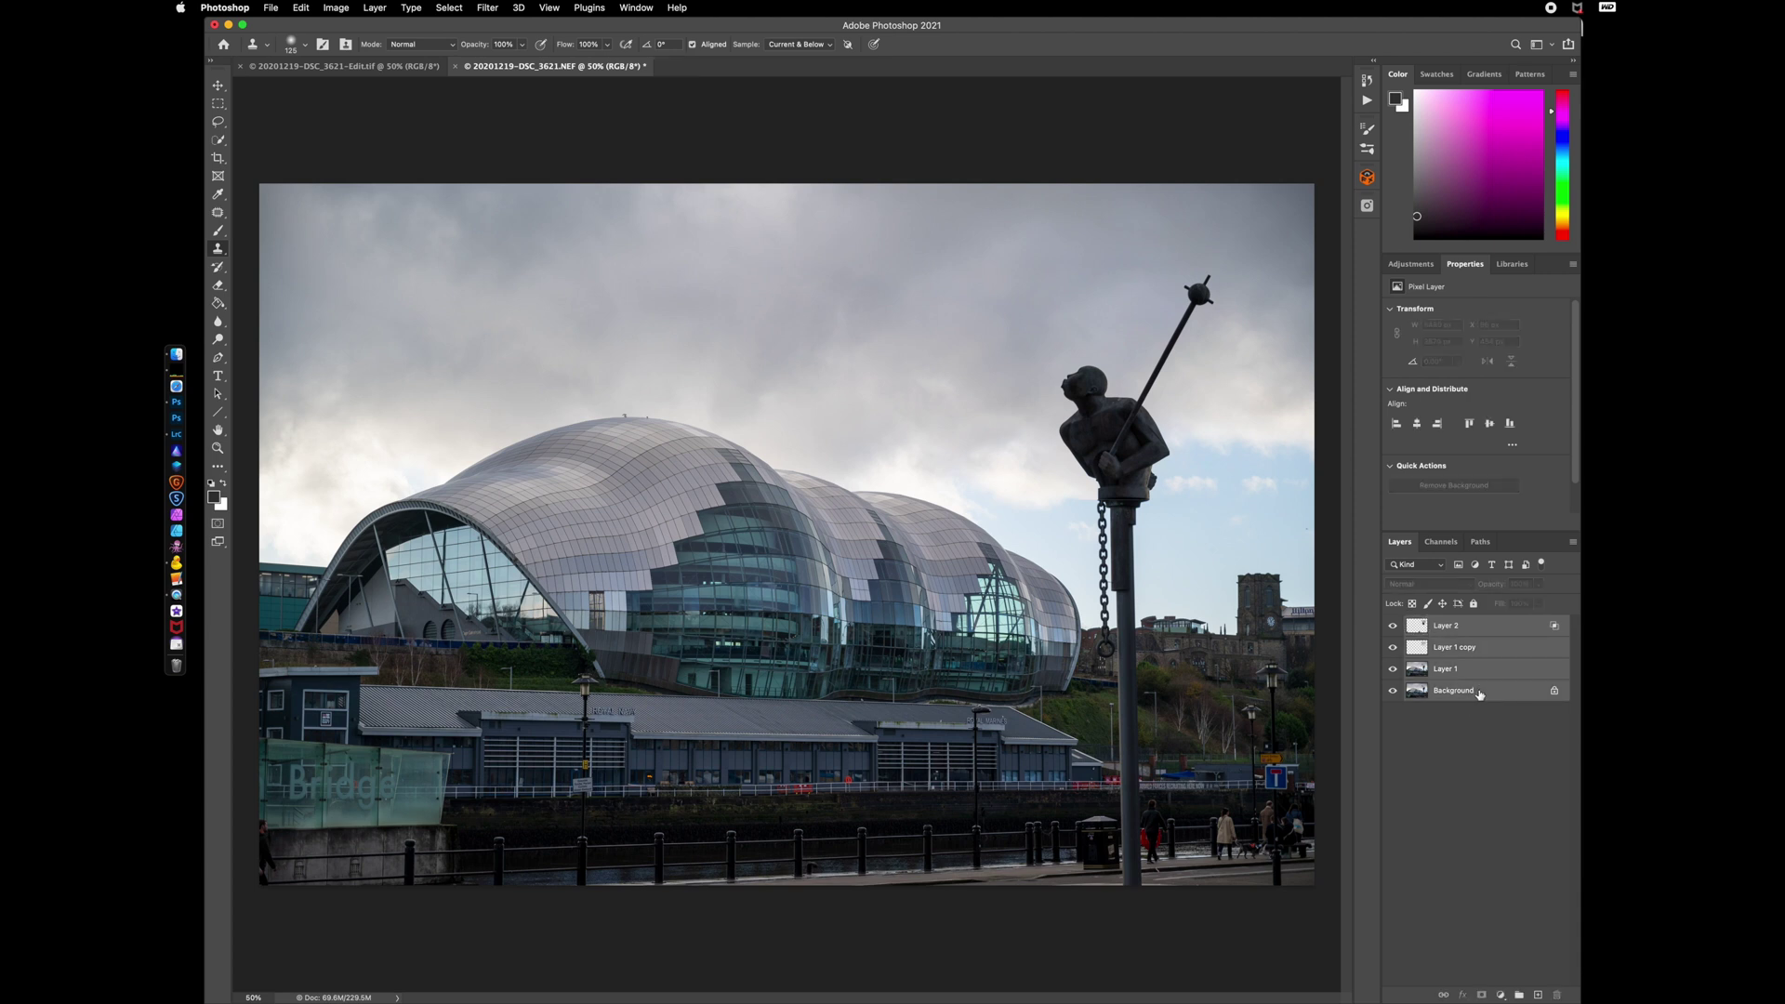
right_click(1485, 693)
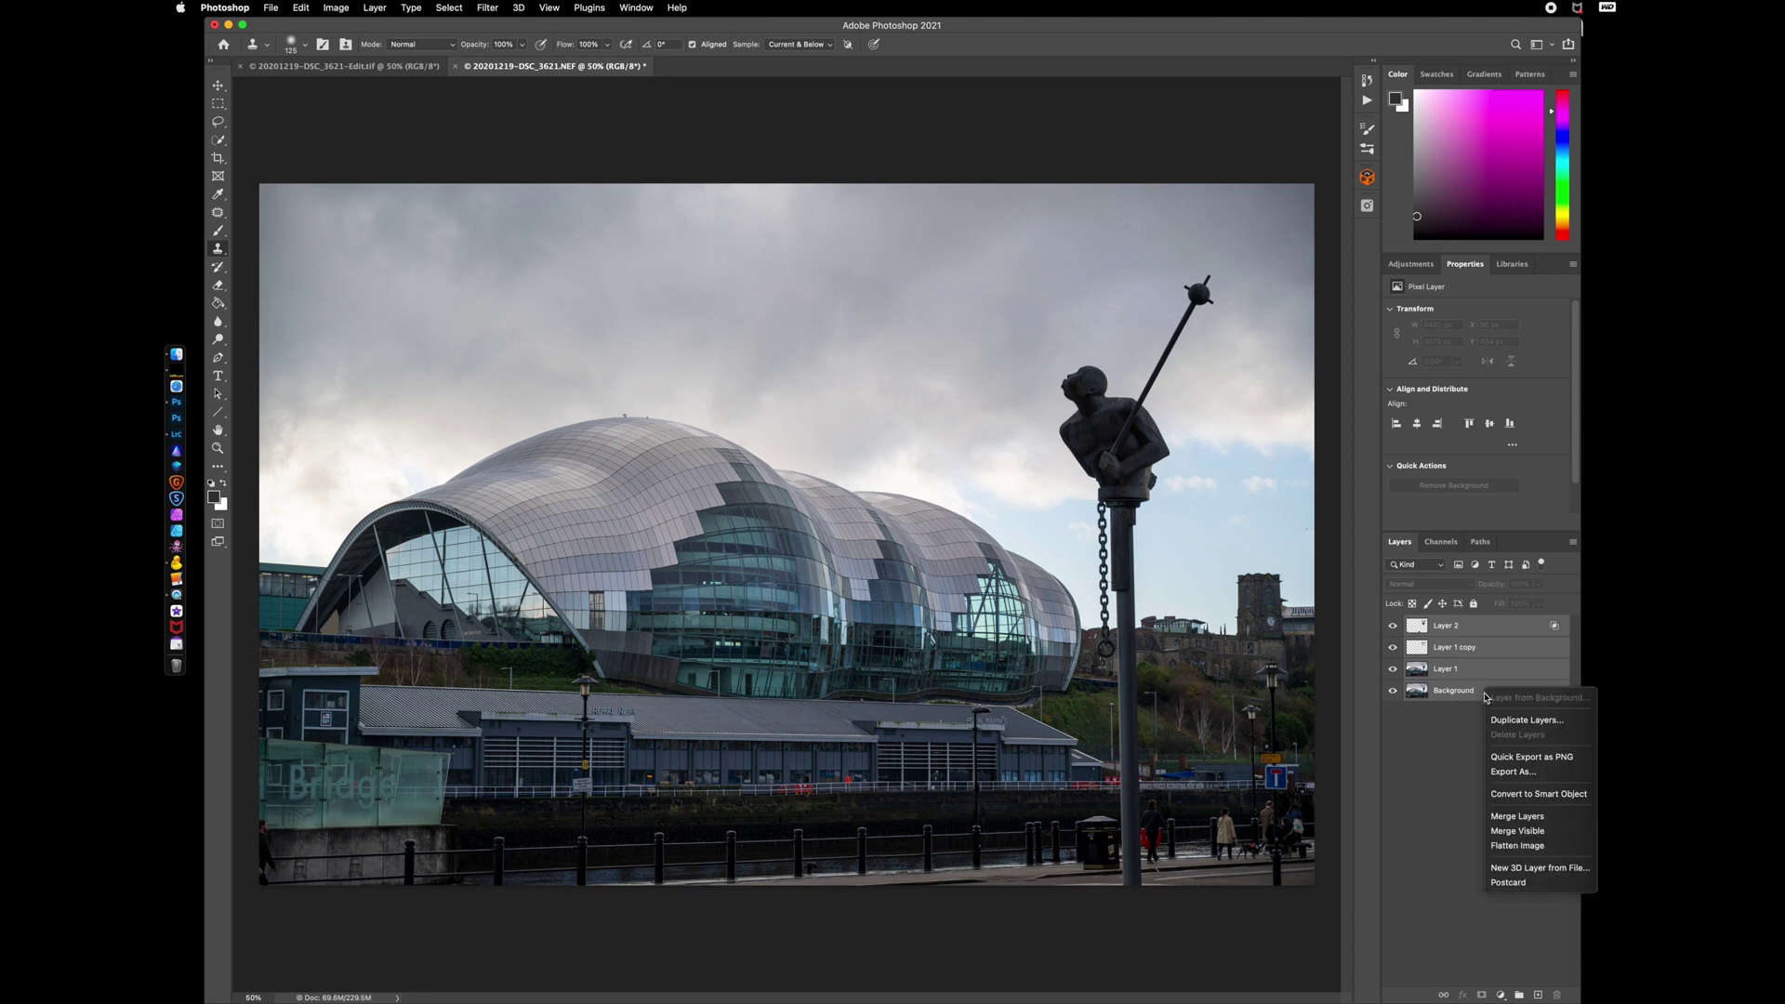
left_click(1522, 833)
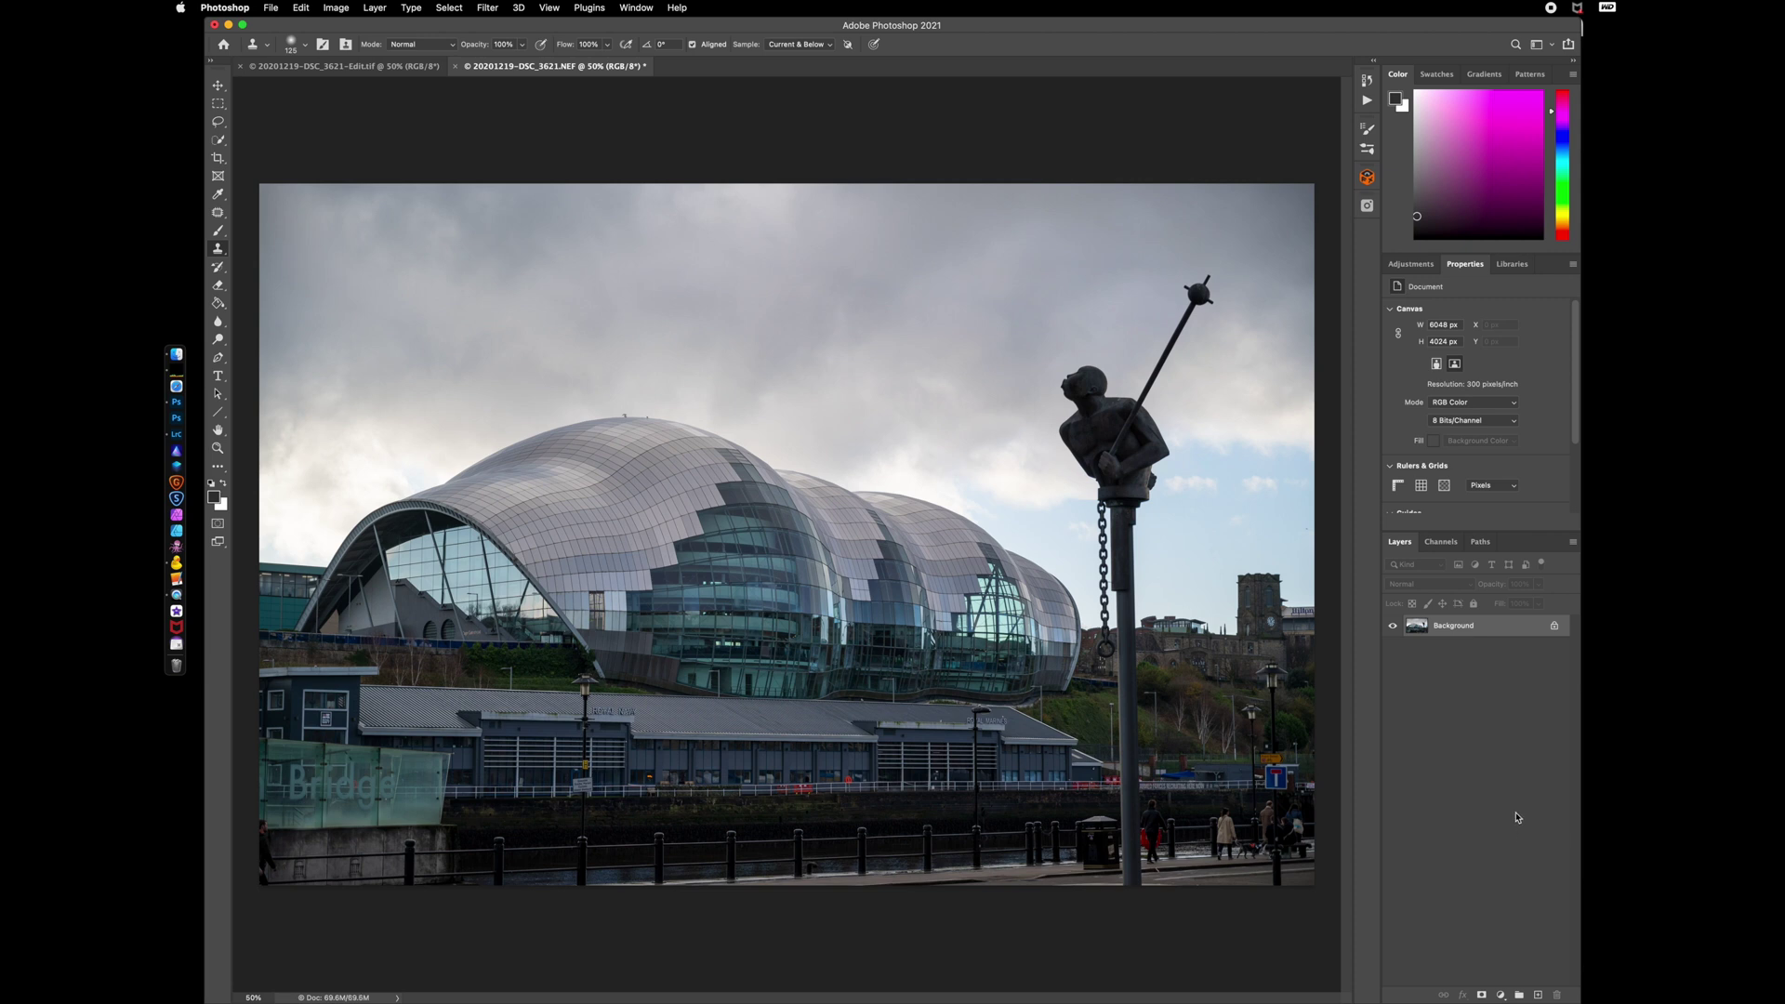
key("super+z")
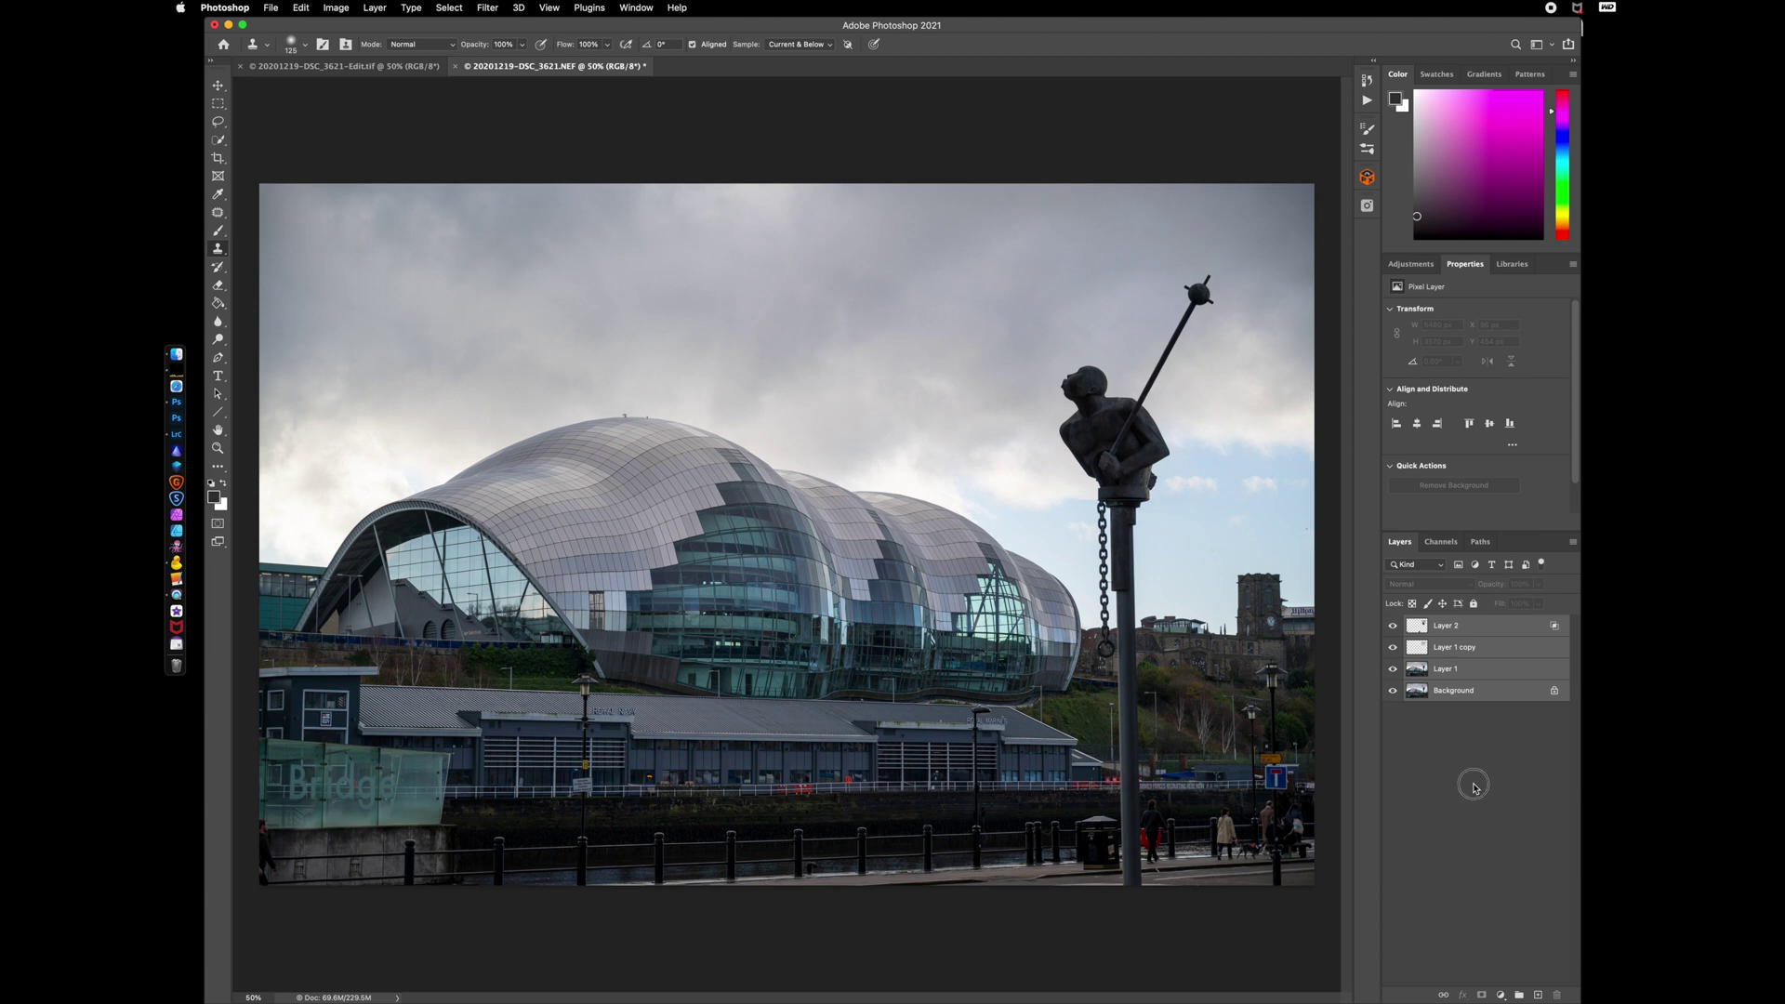
- Stamp all visible layers into a new layer above Layer 2, hide every layer beneath it, and make the stamped layer active
left_click(1488, 632)
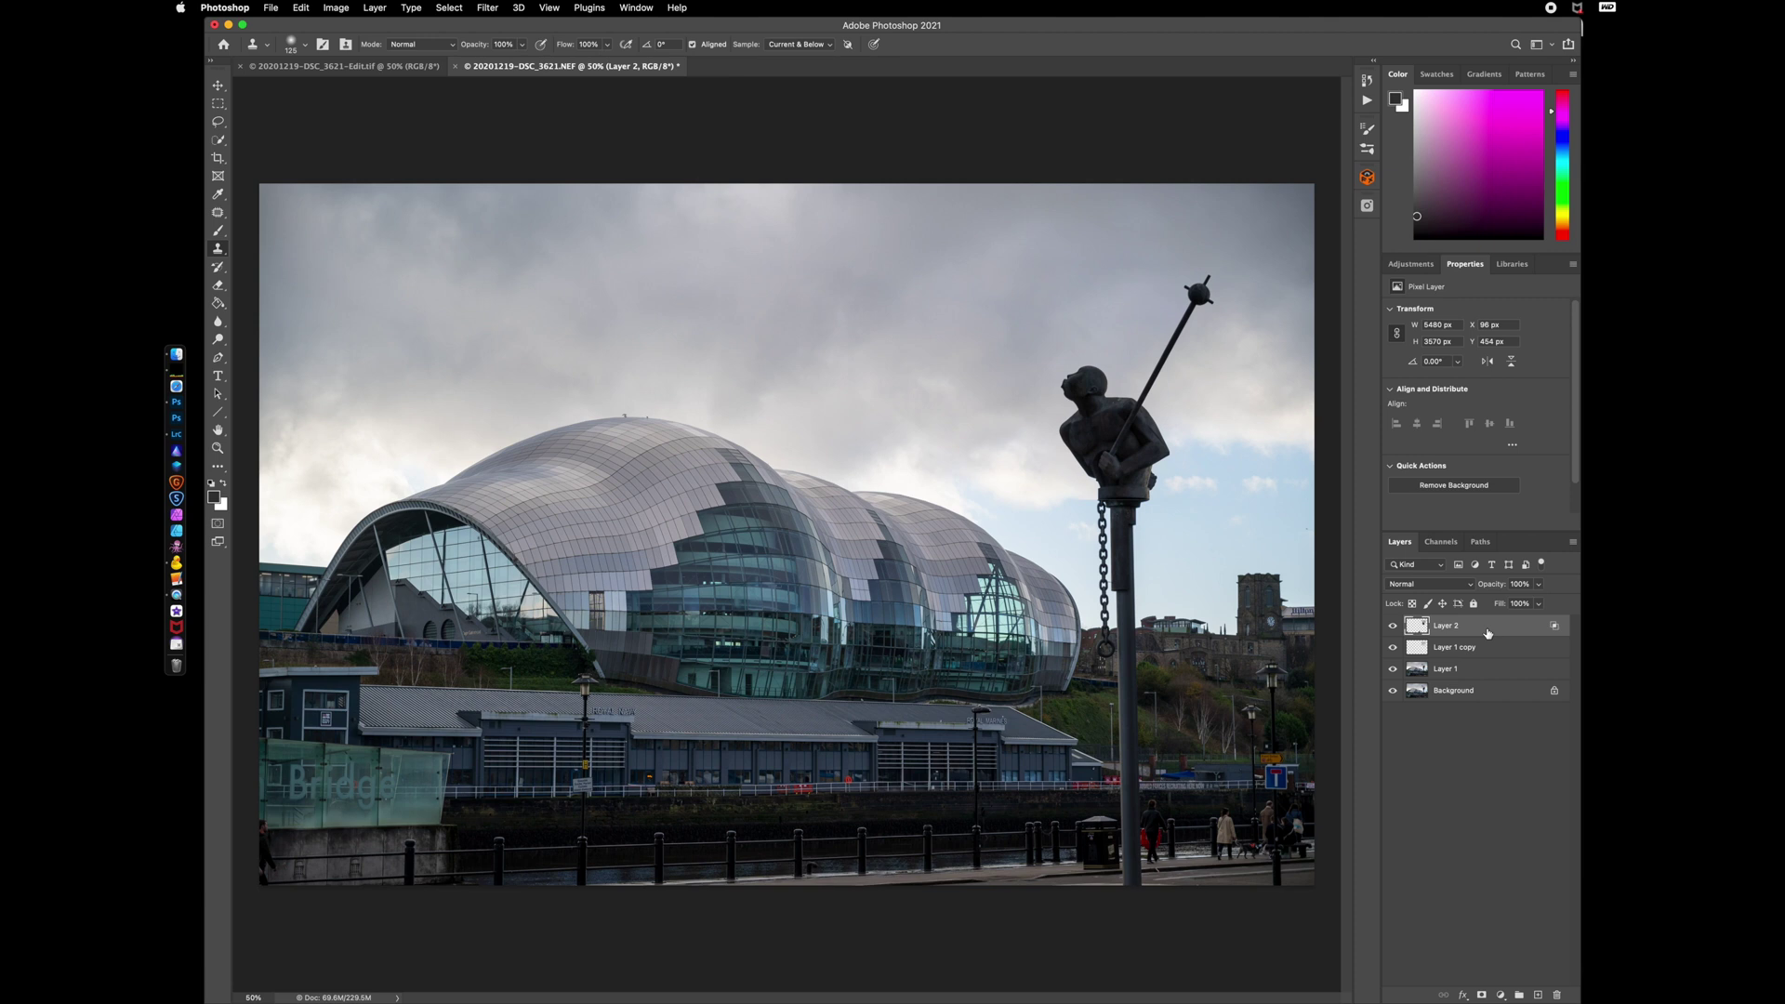
key("super+alt+shift+e")
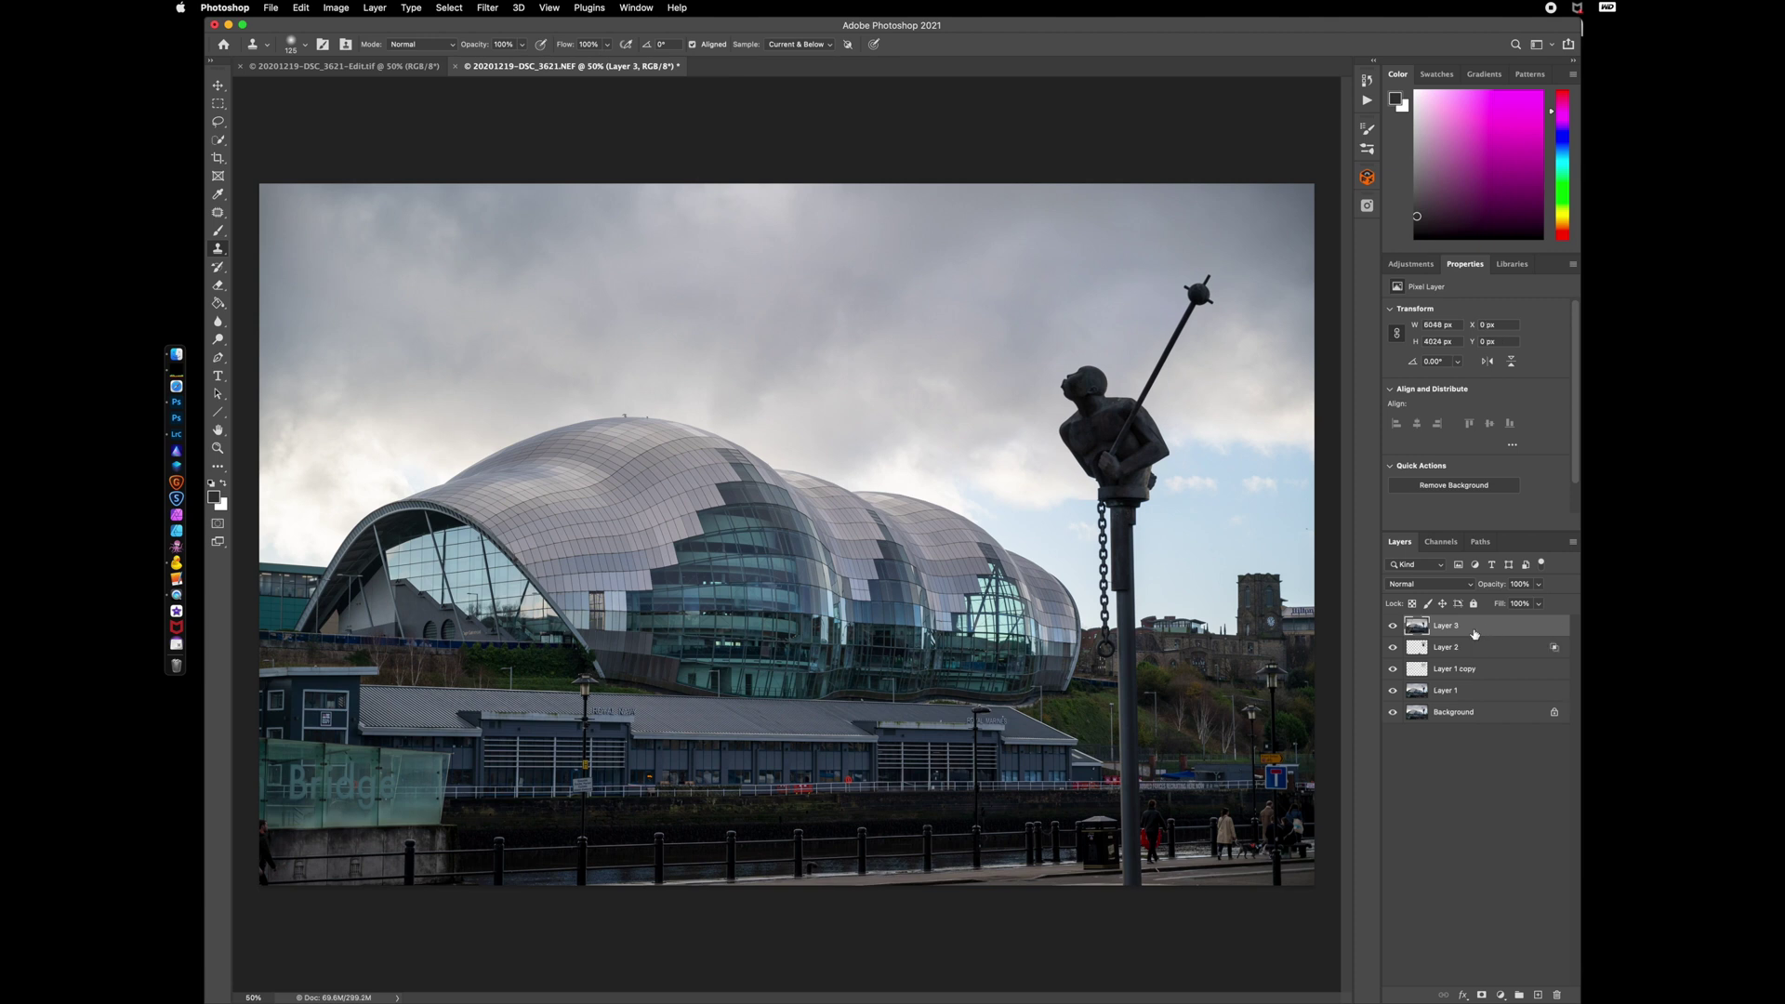
left_click_drag(1393, 648, 1393, 714)
left_click(1483, 652)
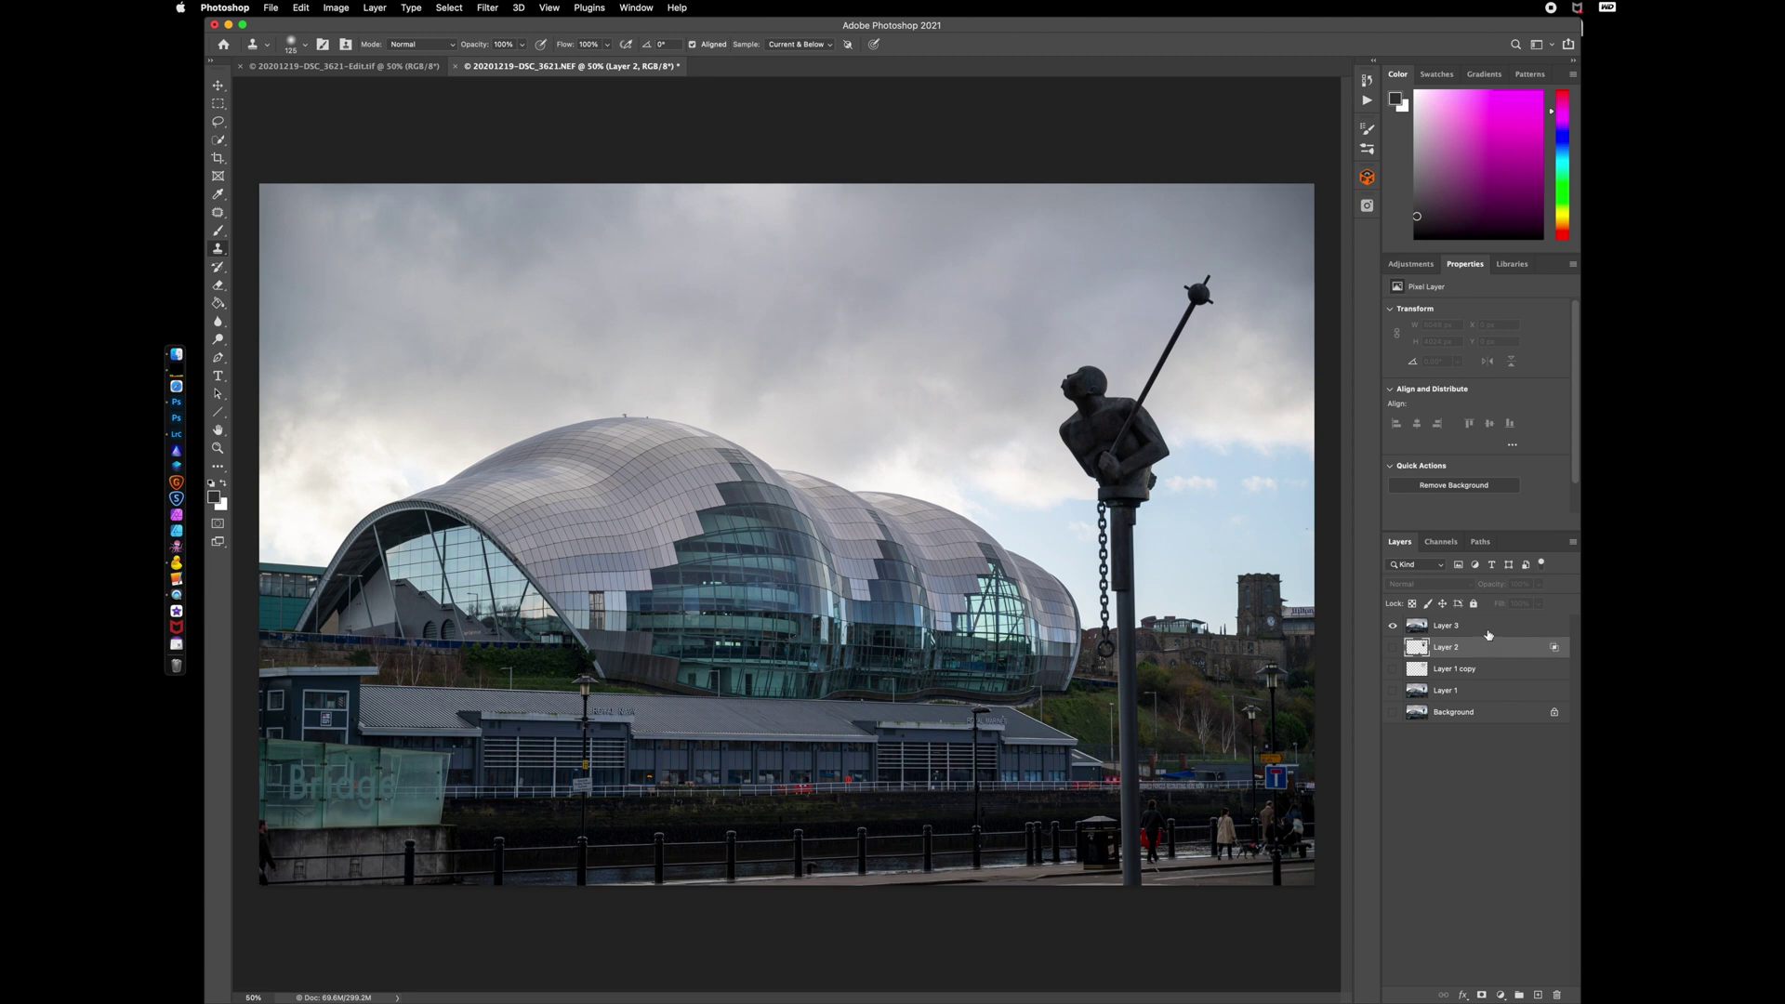
left_click(1488, 628)
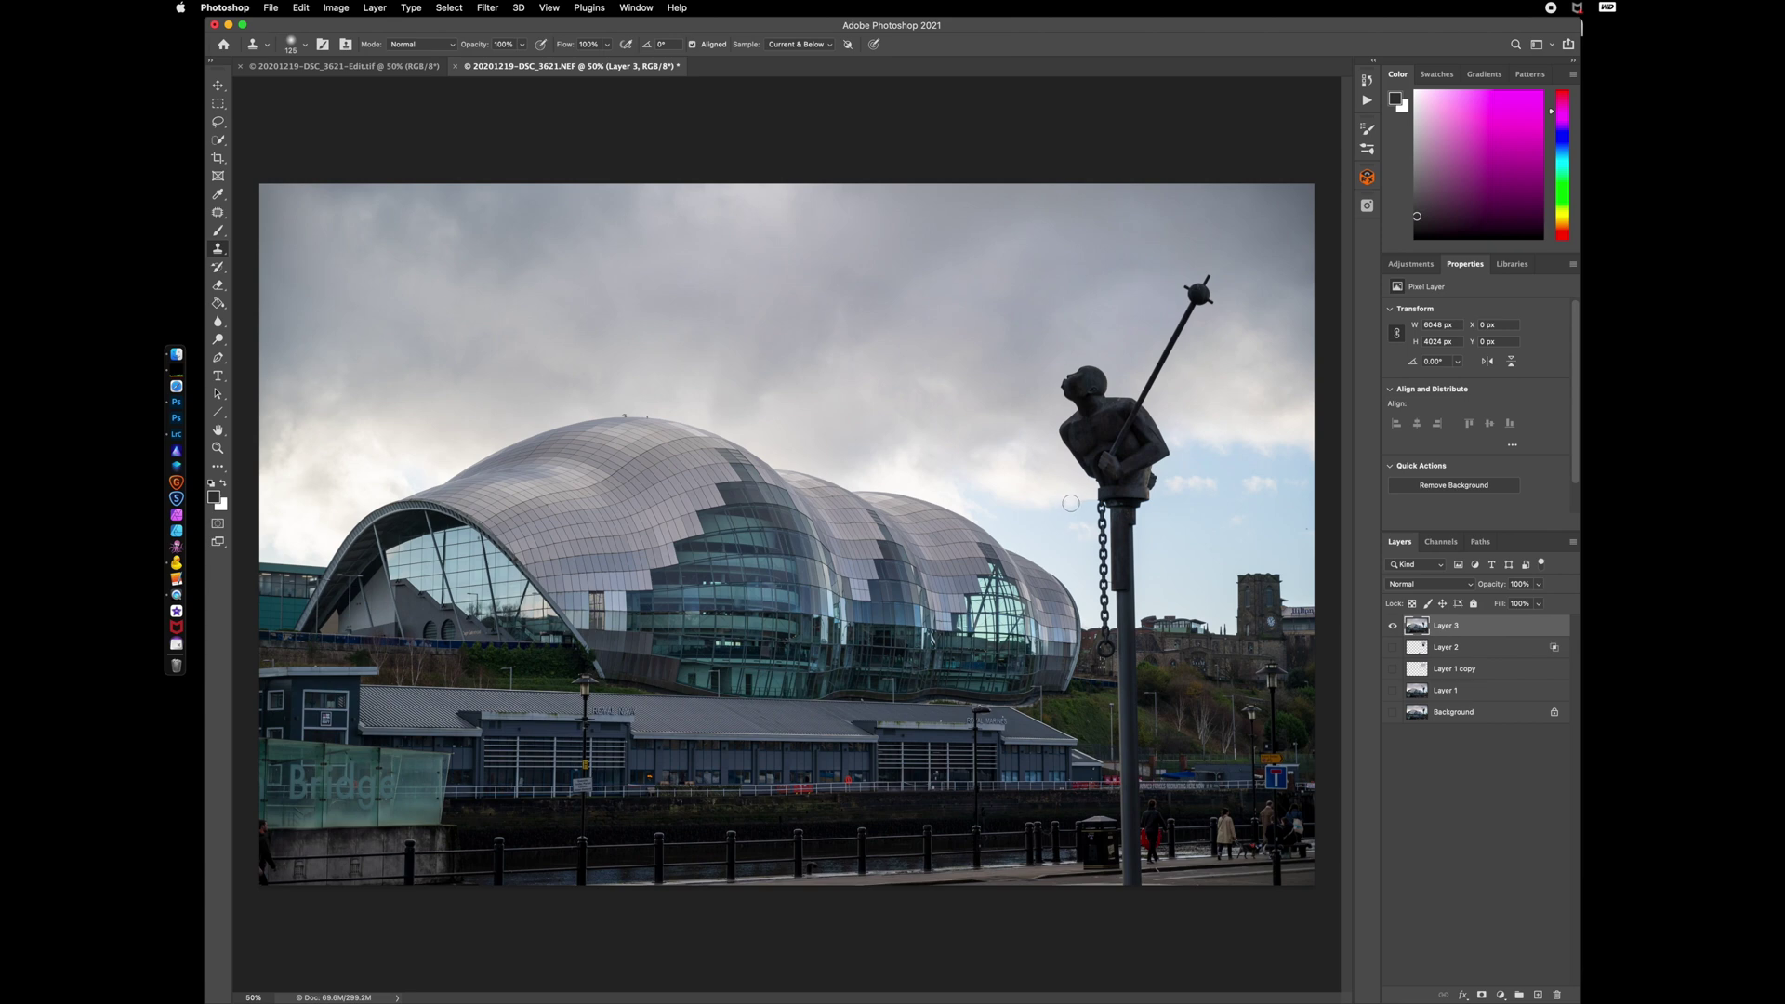
- Check the sky beside the statue's base at 100% and give the Clone Stamp a smaller, harder brush
key("super+1")
mouse_move(1088, 508)
left_mouse_down()
mouse_move(386, 501)
mouse_move(410, 499)
left_mouse_up()
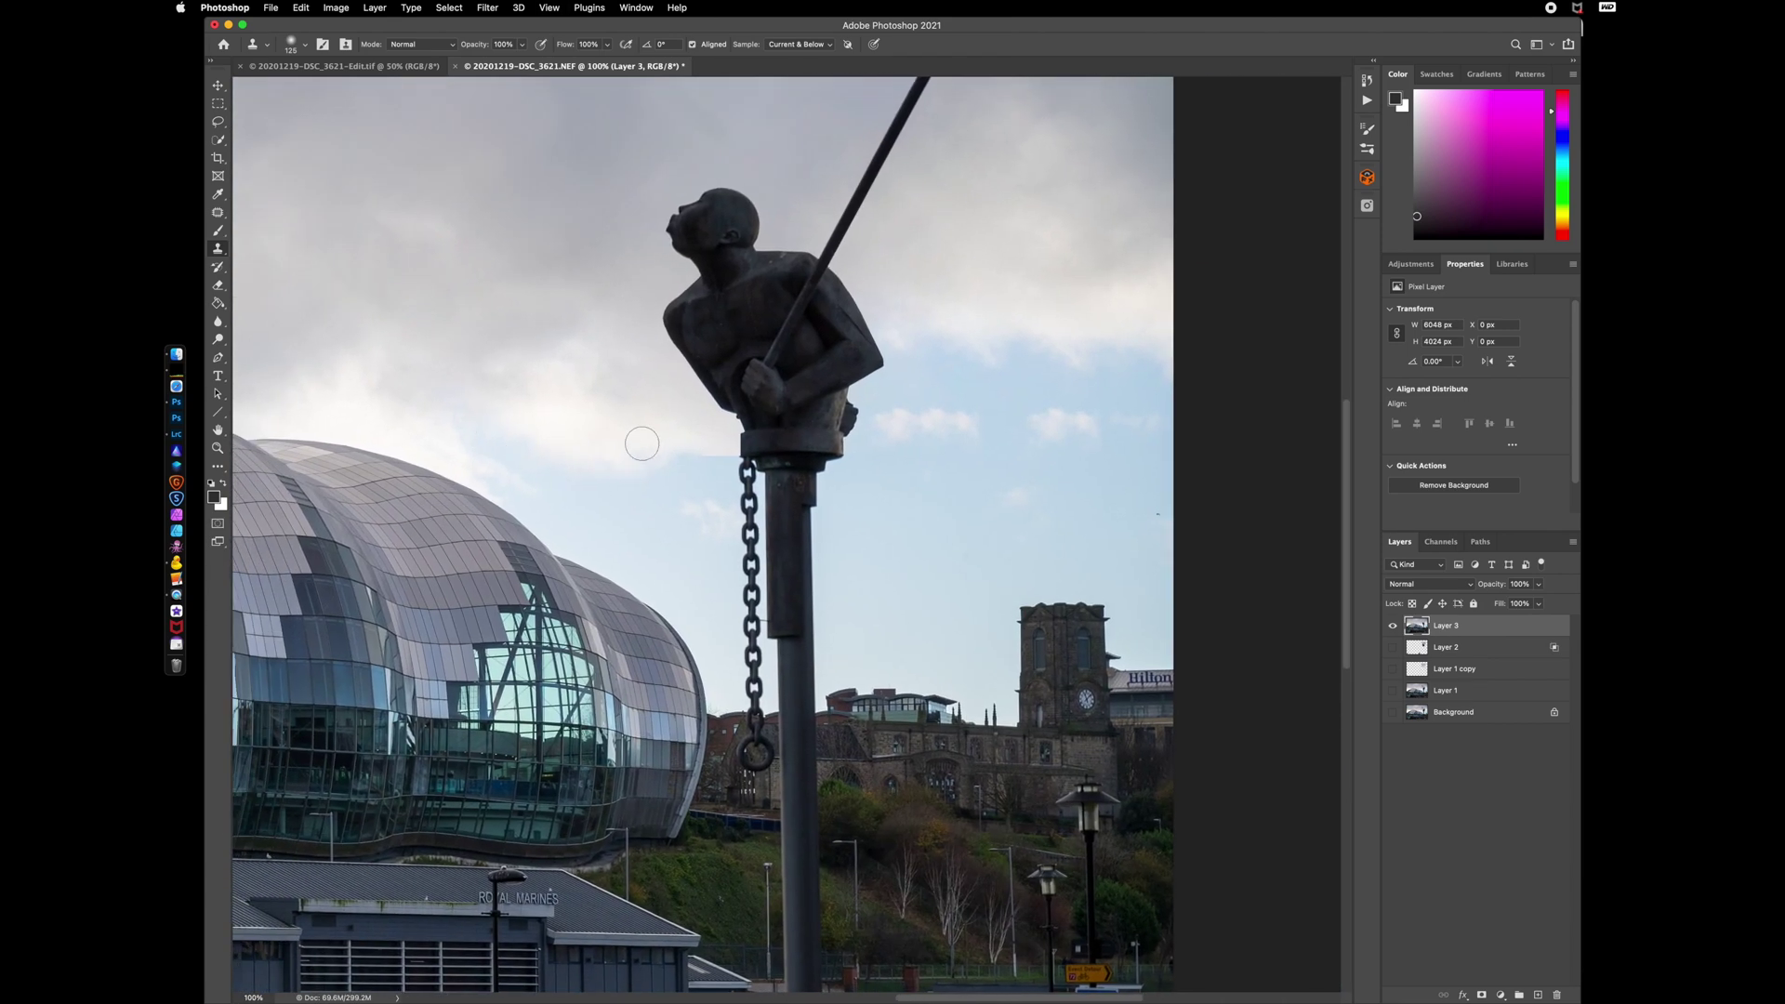
mouse_move(685, 457)
left_mouse_down()
mouse_move(730, 457)
mouse_move(678, 462)
left_mouse_up()
key("[")
key("[")
key("[")
key("[")
key("[")
key("[")
key("[")
left_click(292, 43)
left_click_drag(284, 120, 335, 120)
left_click(958, 34)
key("super+minus")
key("super+minus")
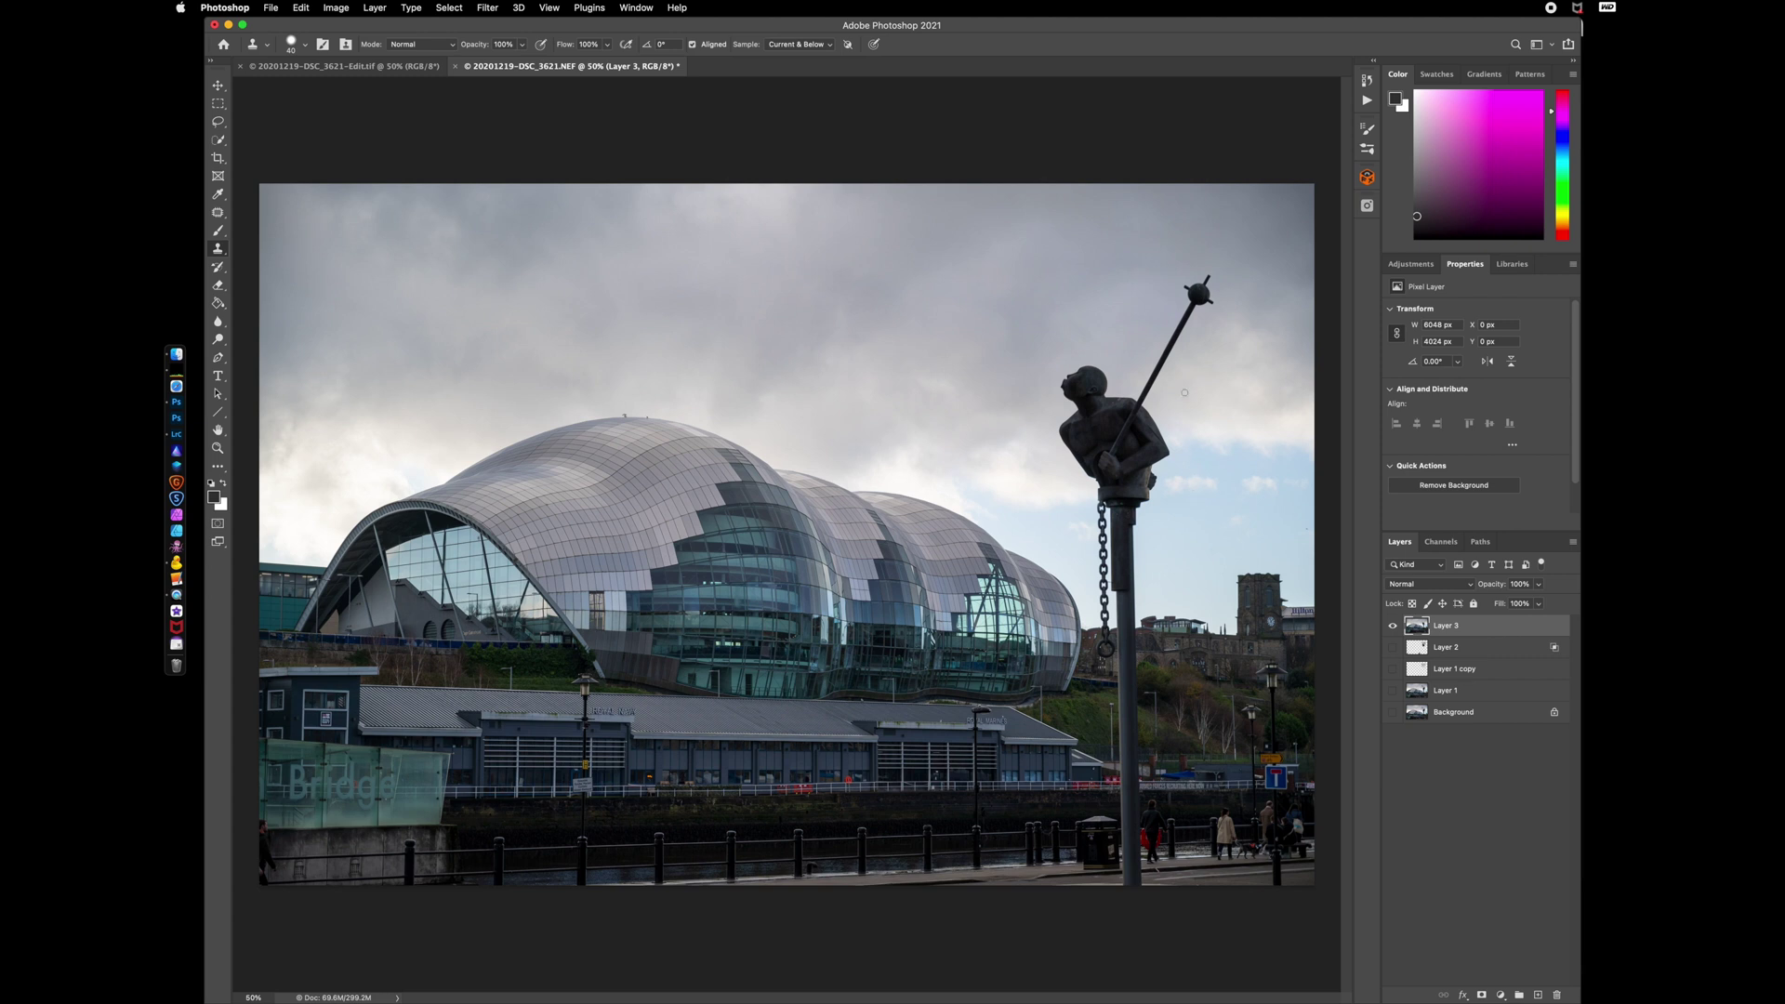
- Select the photo's highlights with Color Range, at 20% fuzziness and a range of 167
left_click(450, 9)
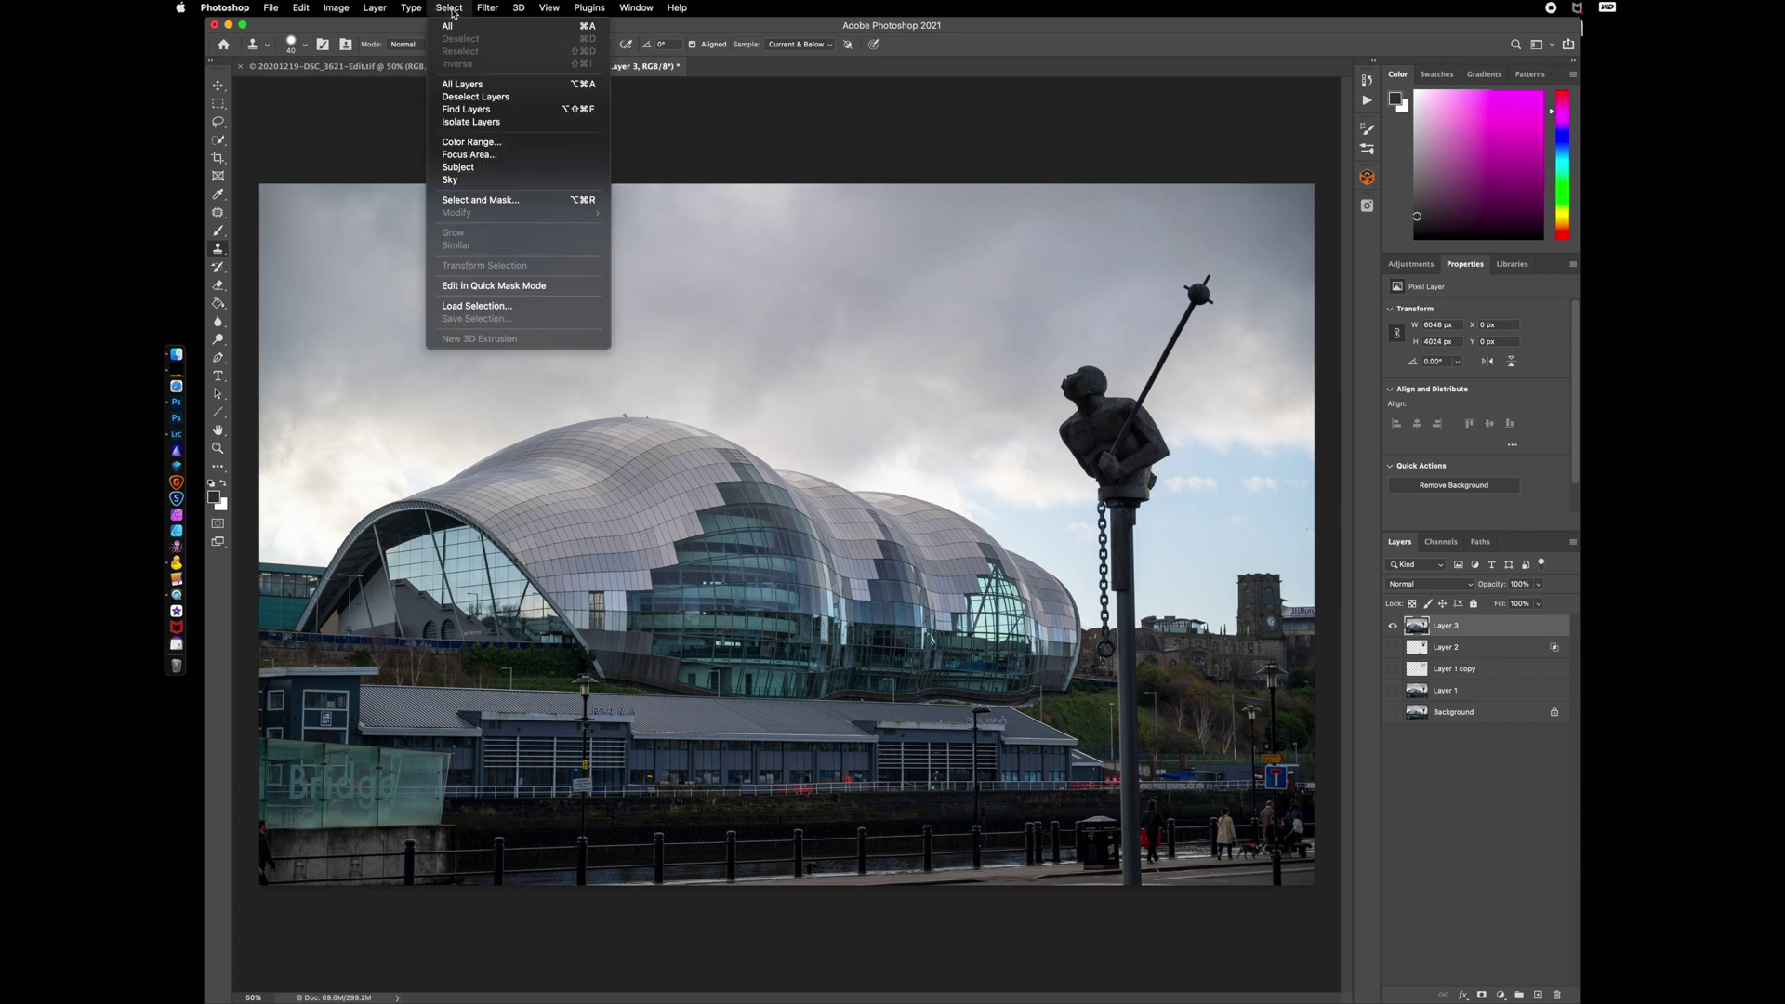
left_click(532, 146)
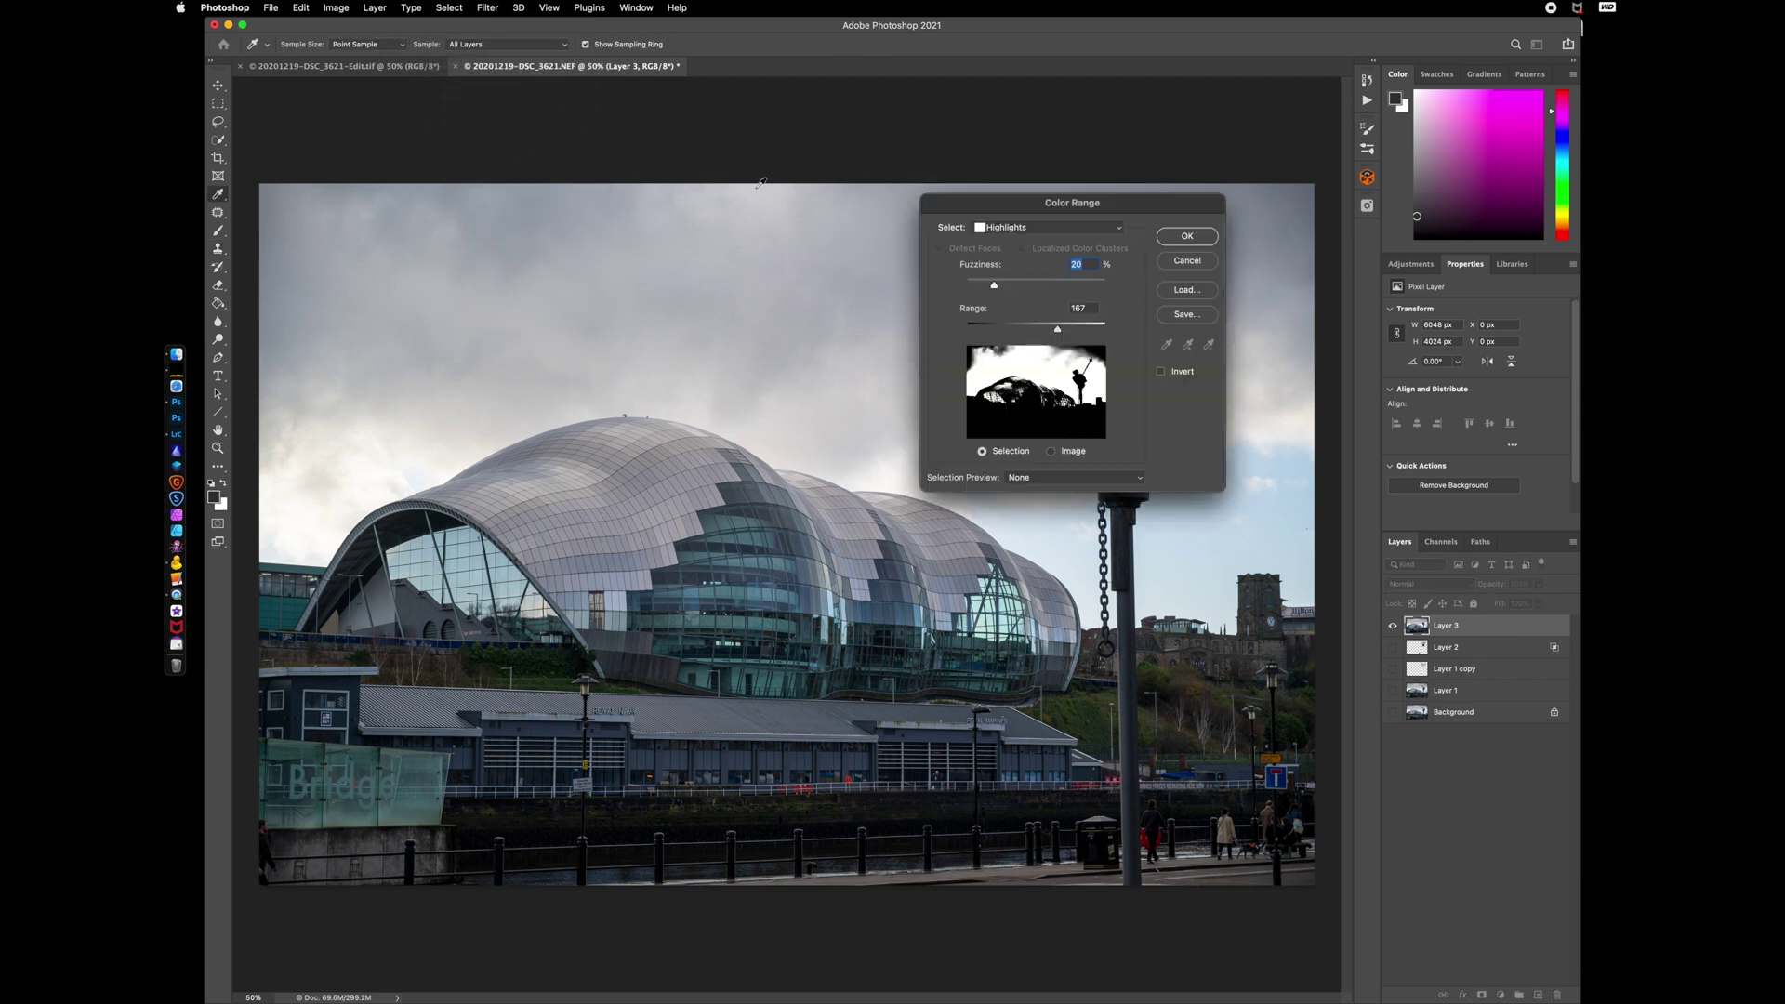
left_click(1069, 234)
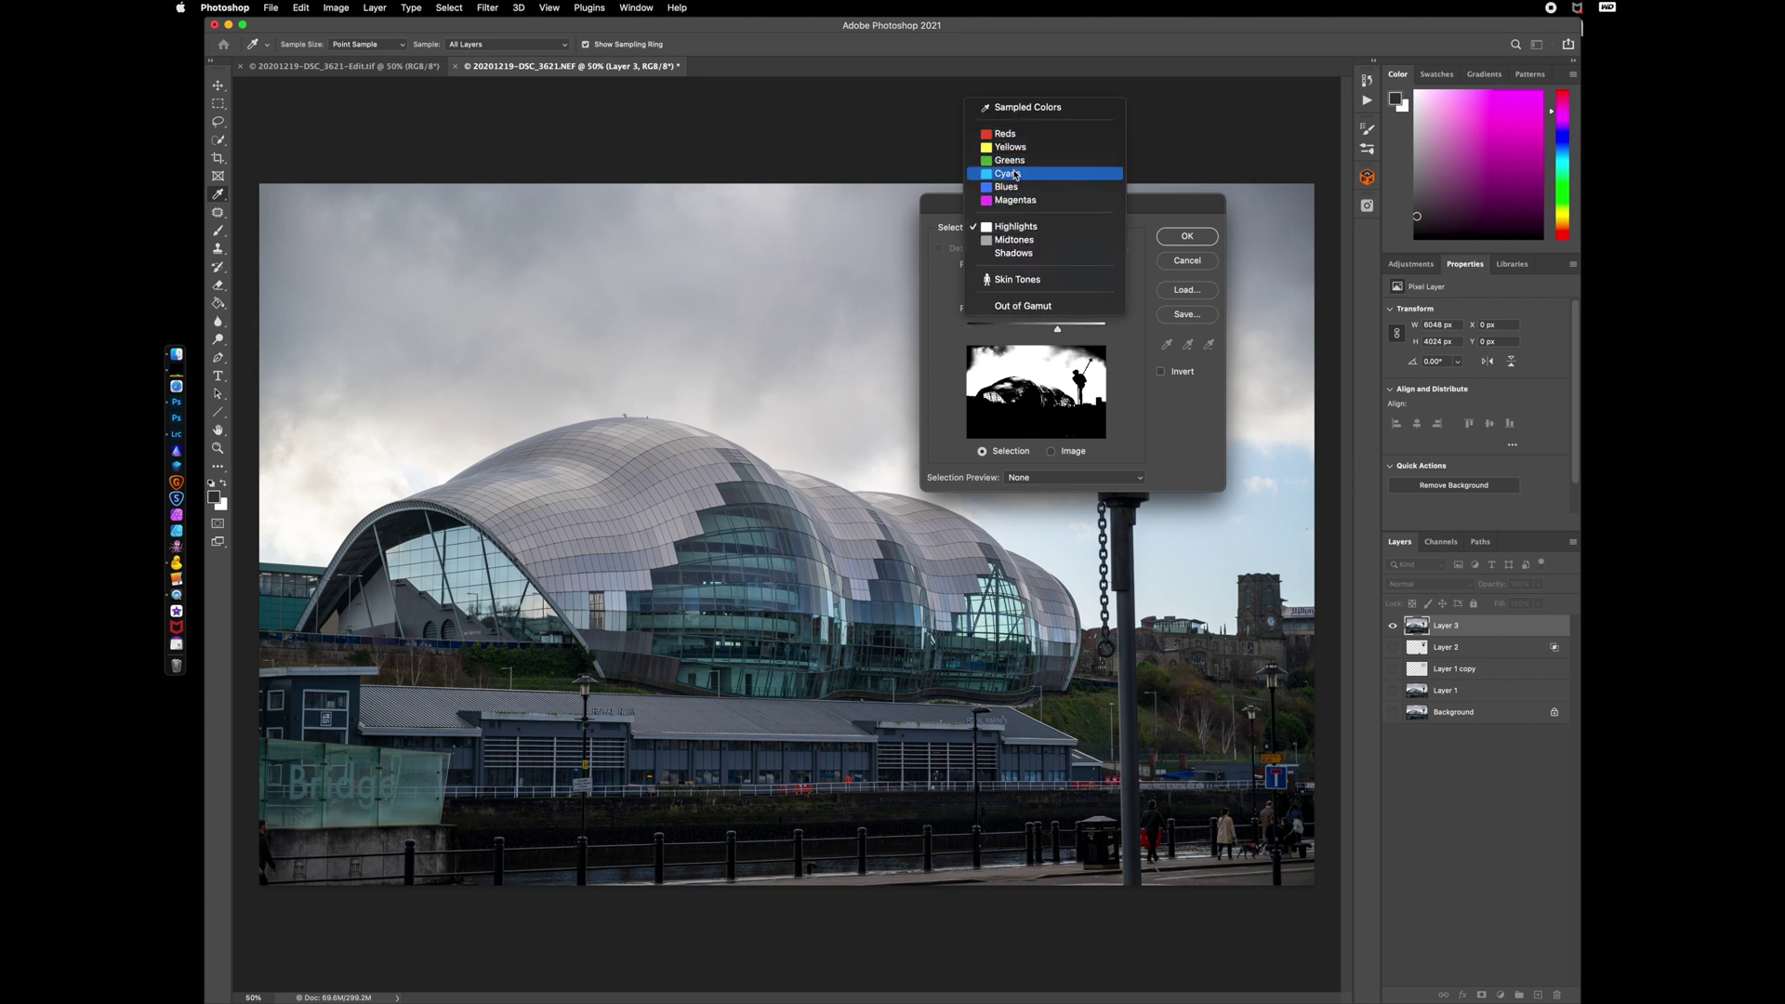
left_click(1026, 231)
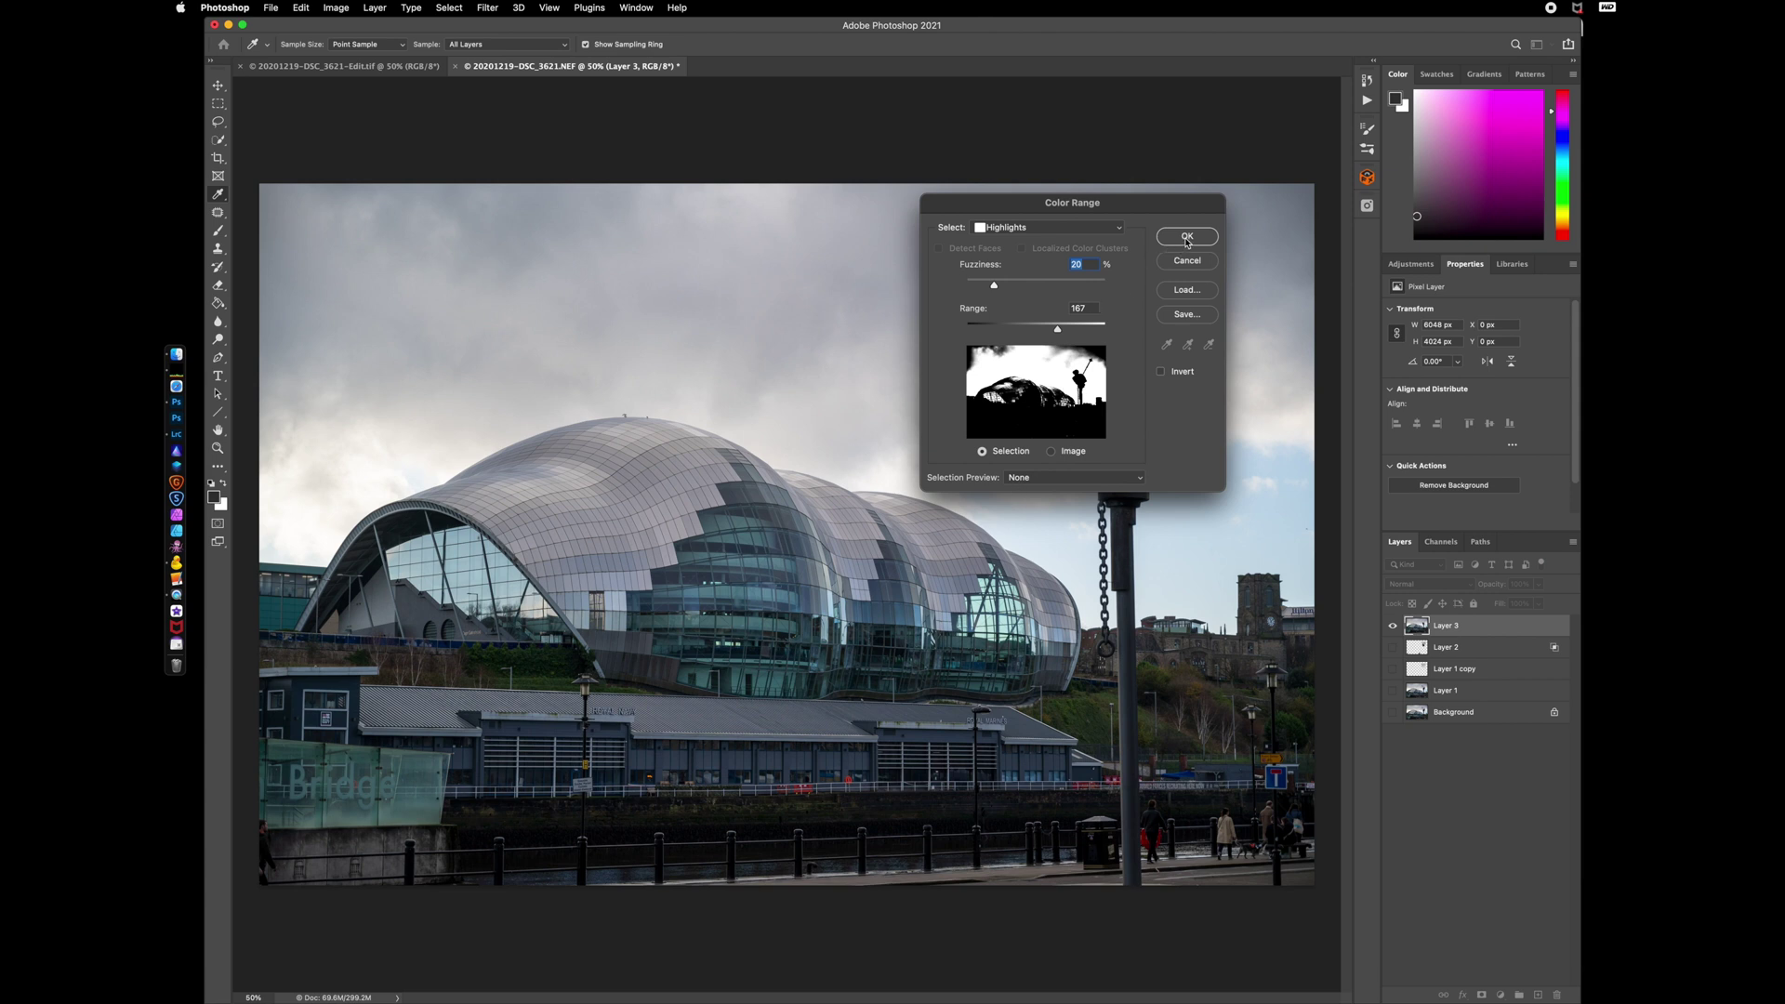
left_click(1053, 453)
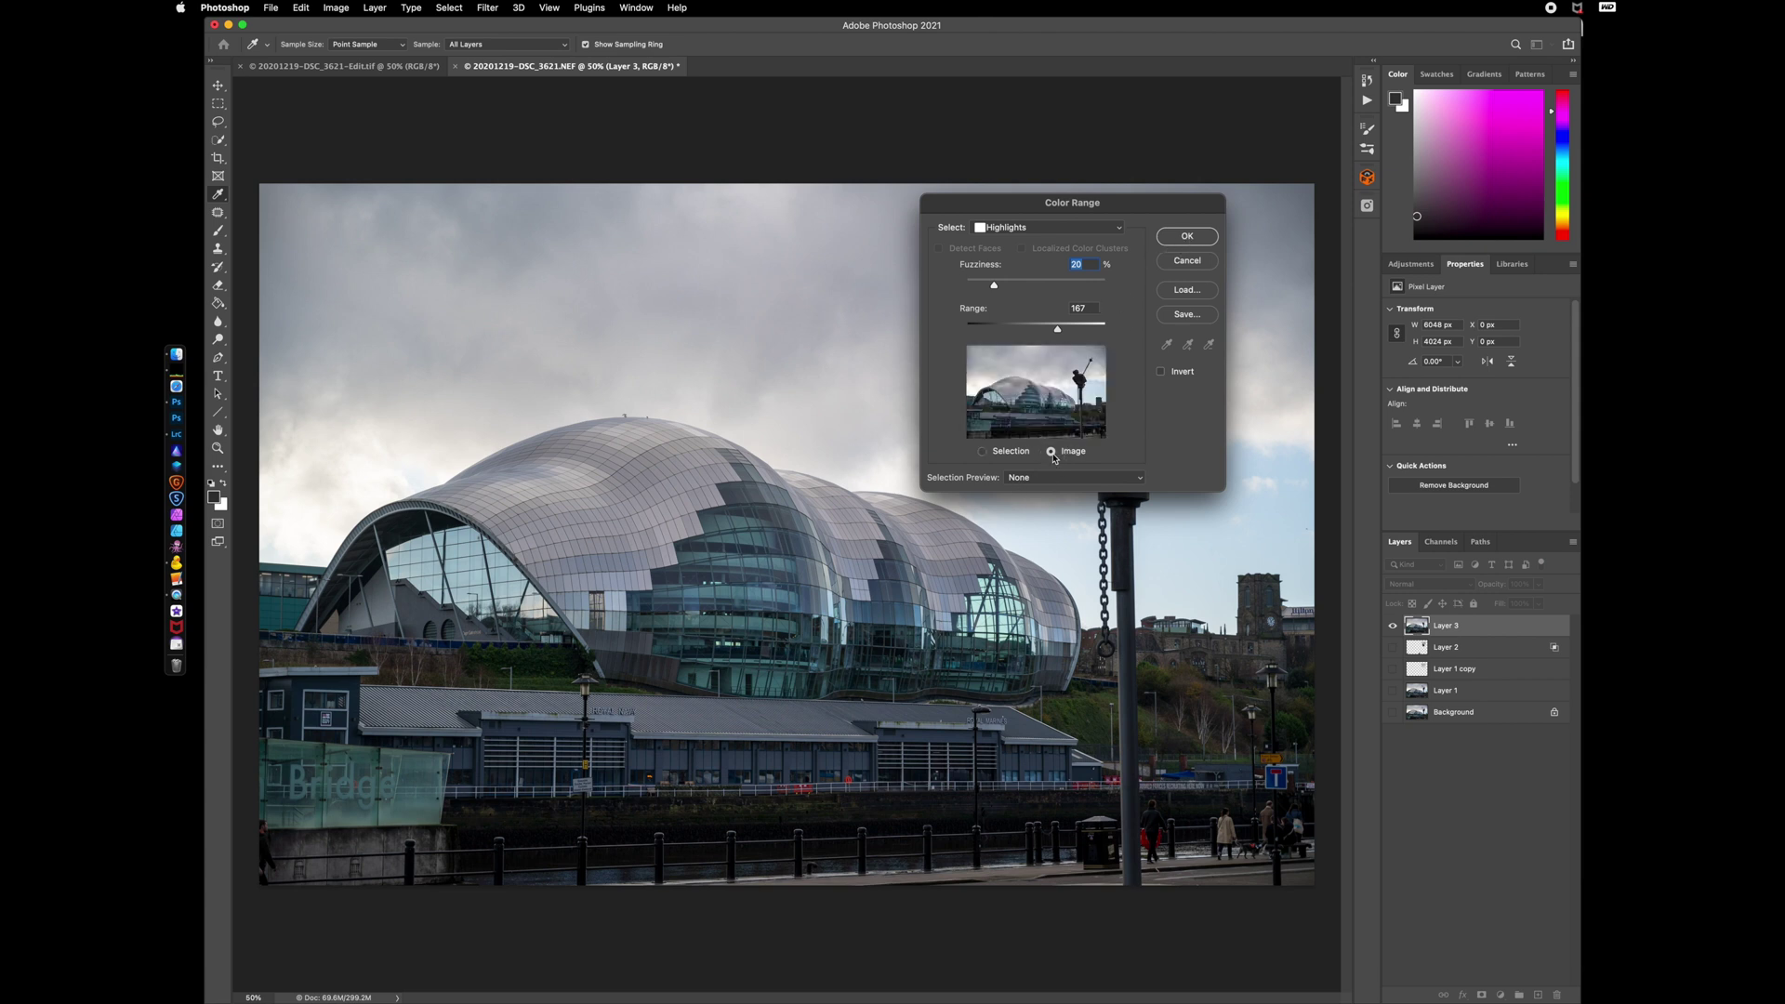
left_click(984, 453)
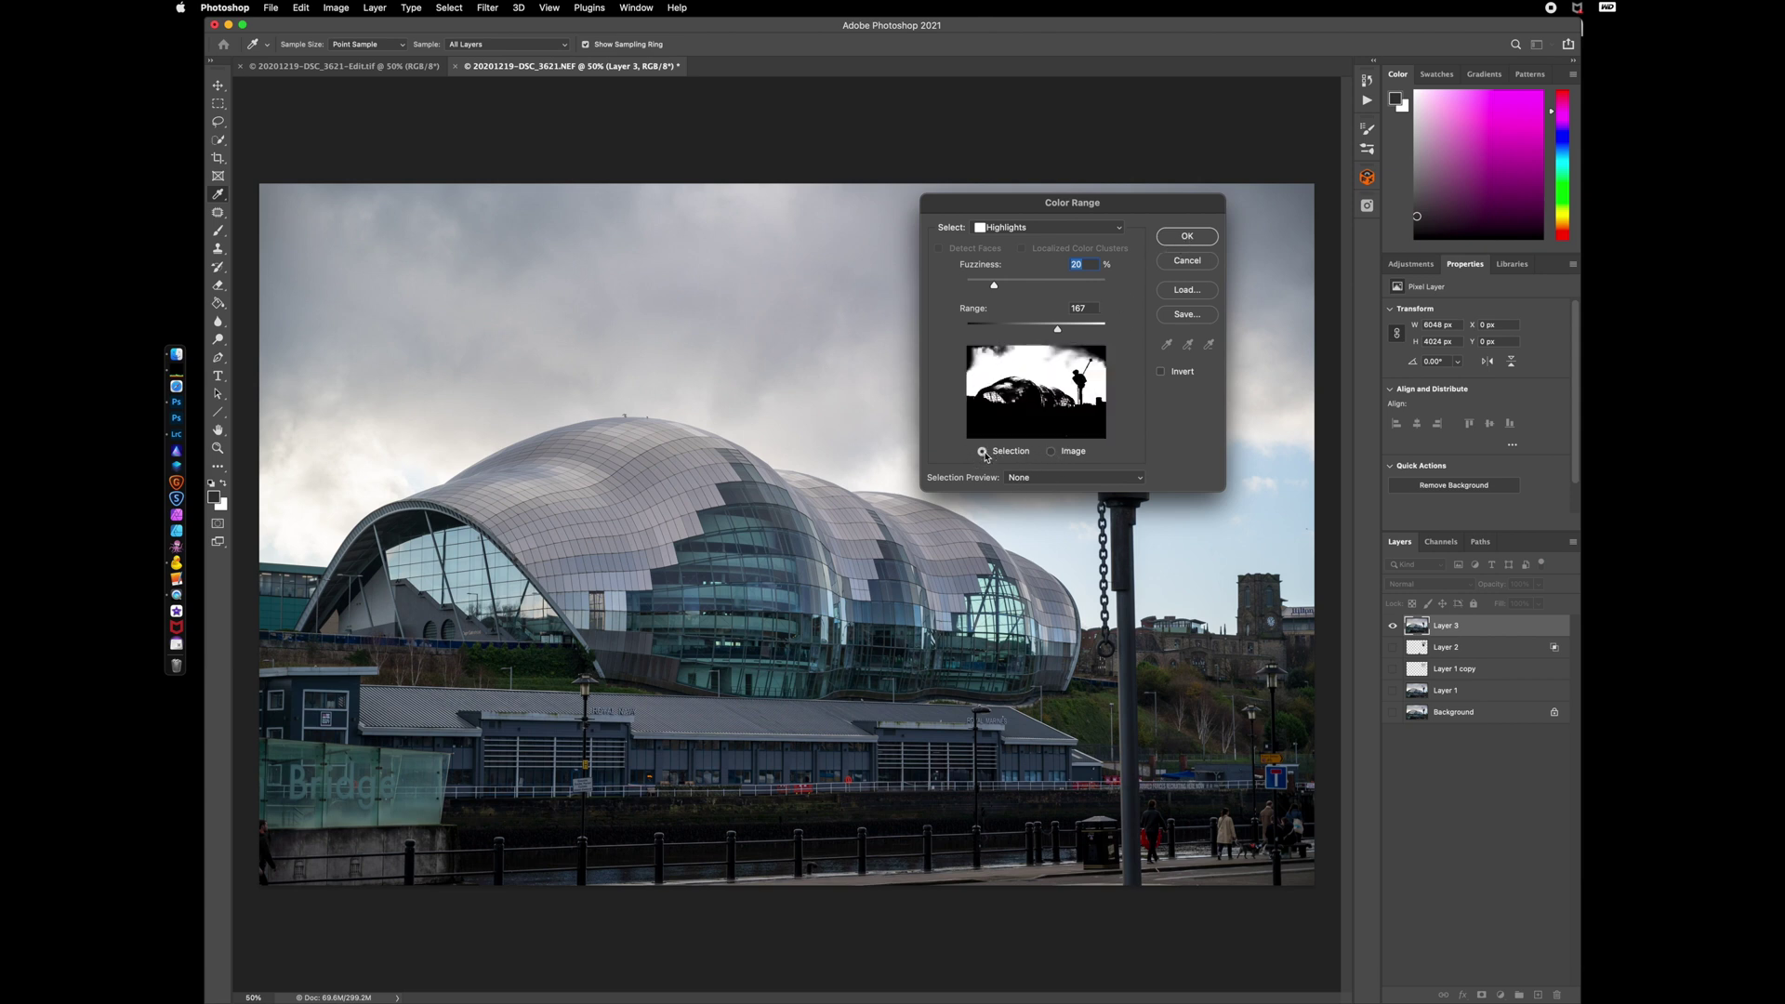
left_click(1181, 239)
key("s")
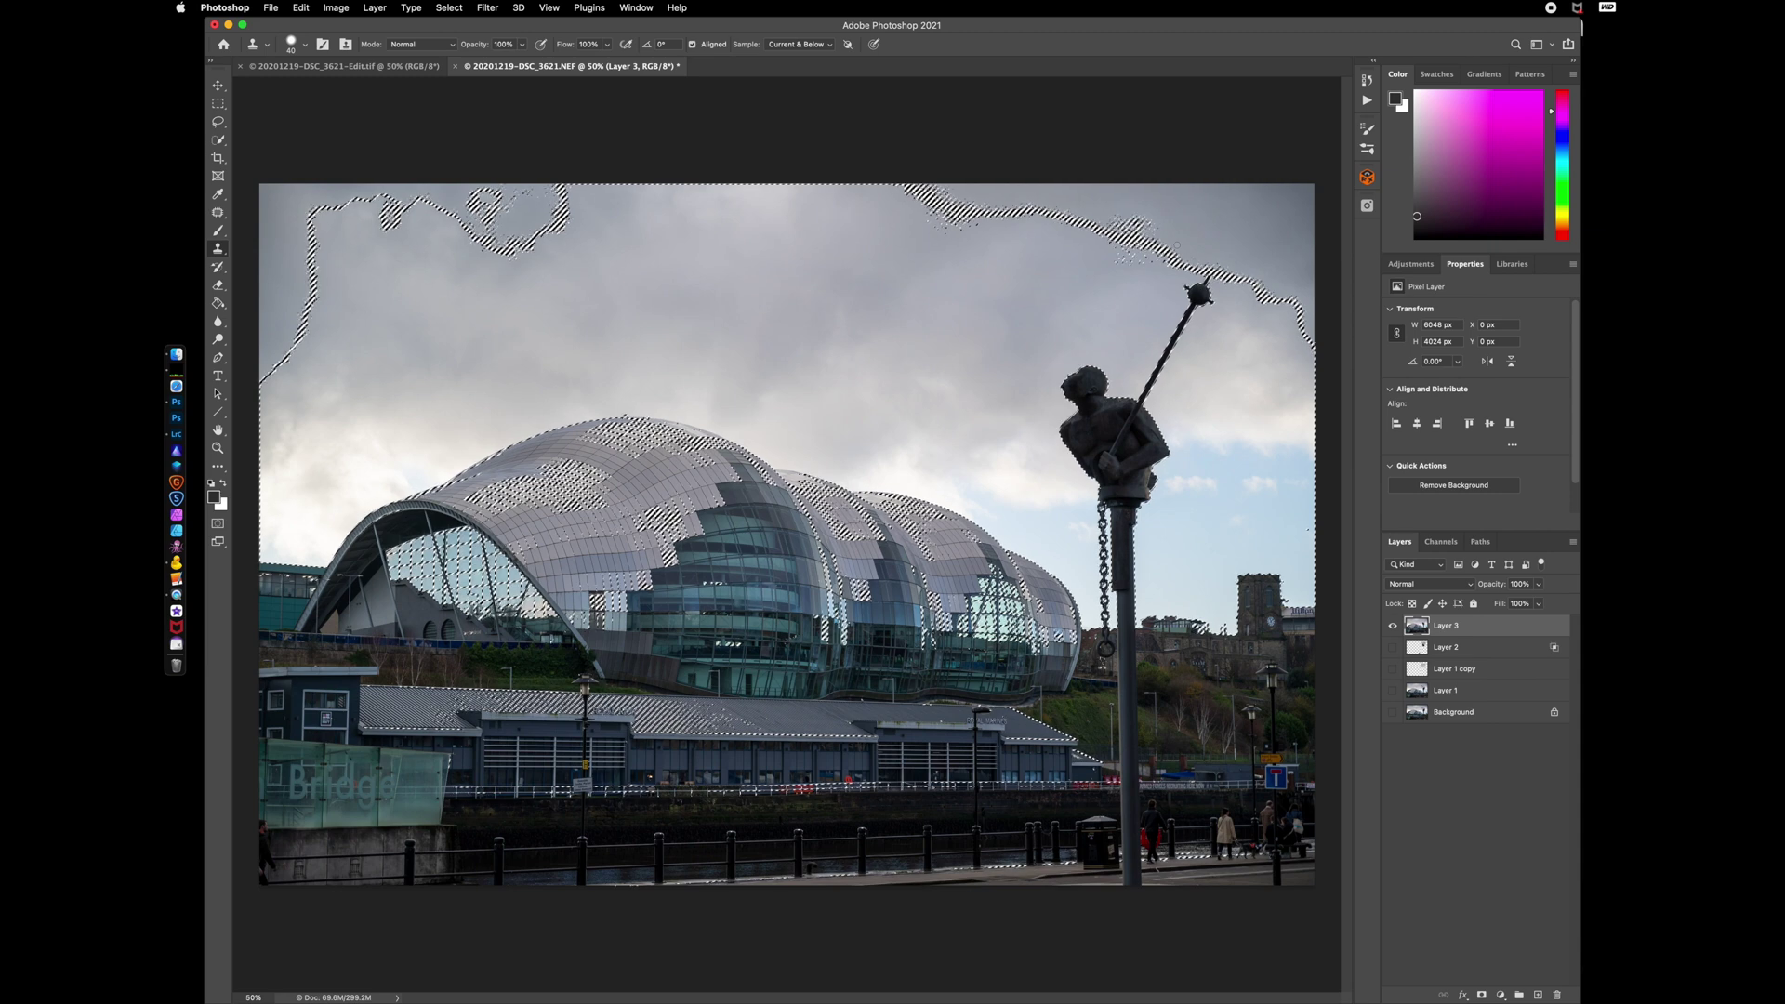
- Add a Curves adjustment layer masked by the highlights selection, and check its mask on its own
left_click(1502, 996)
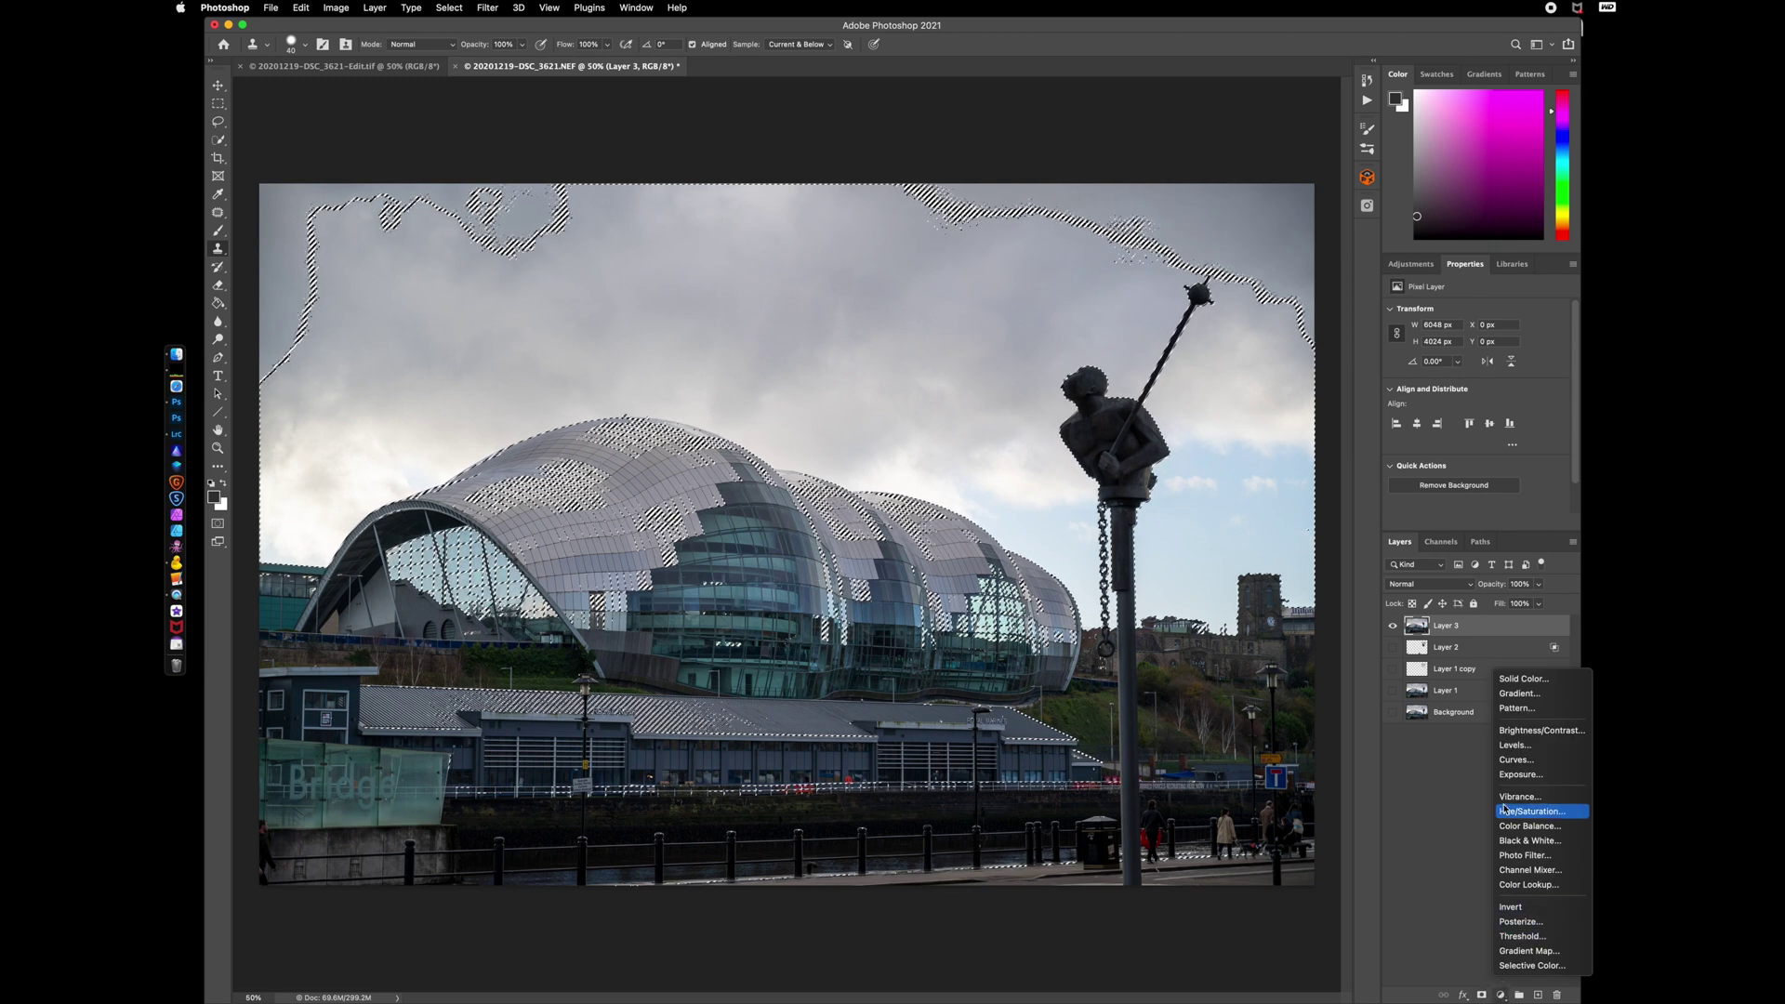
left_click(1546, 764)
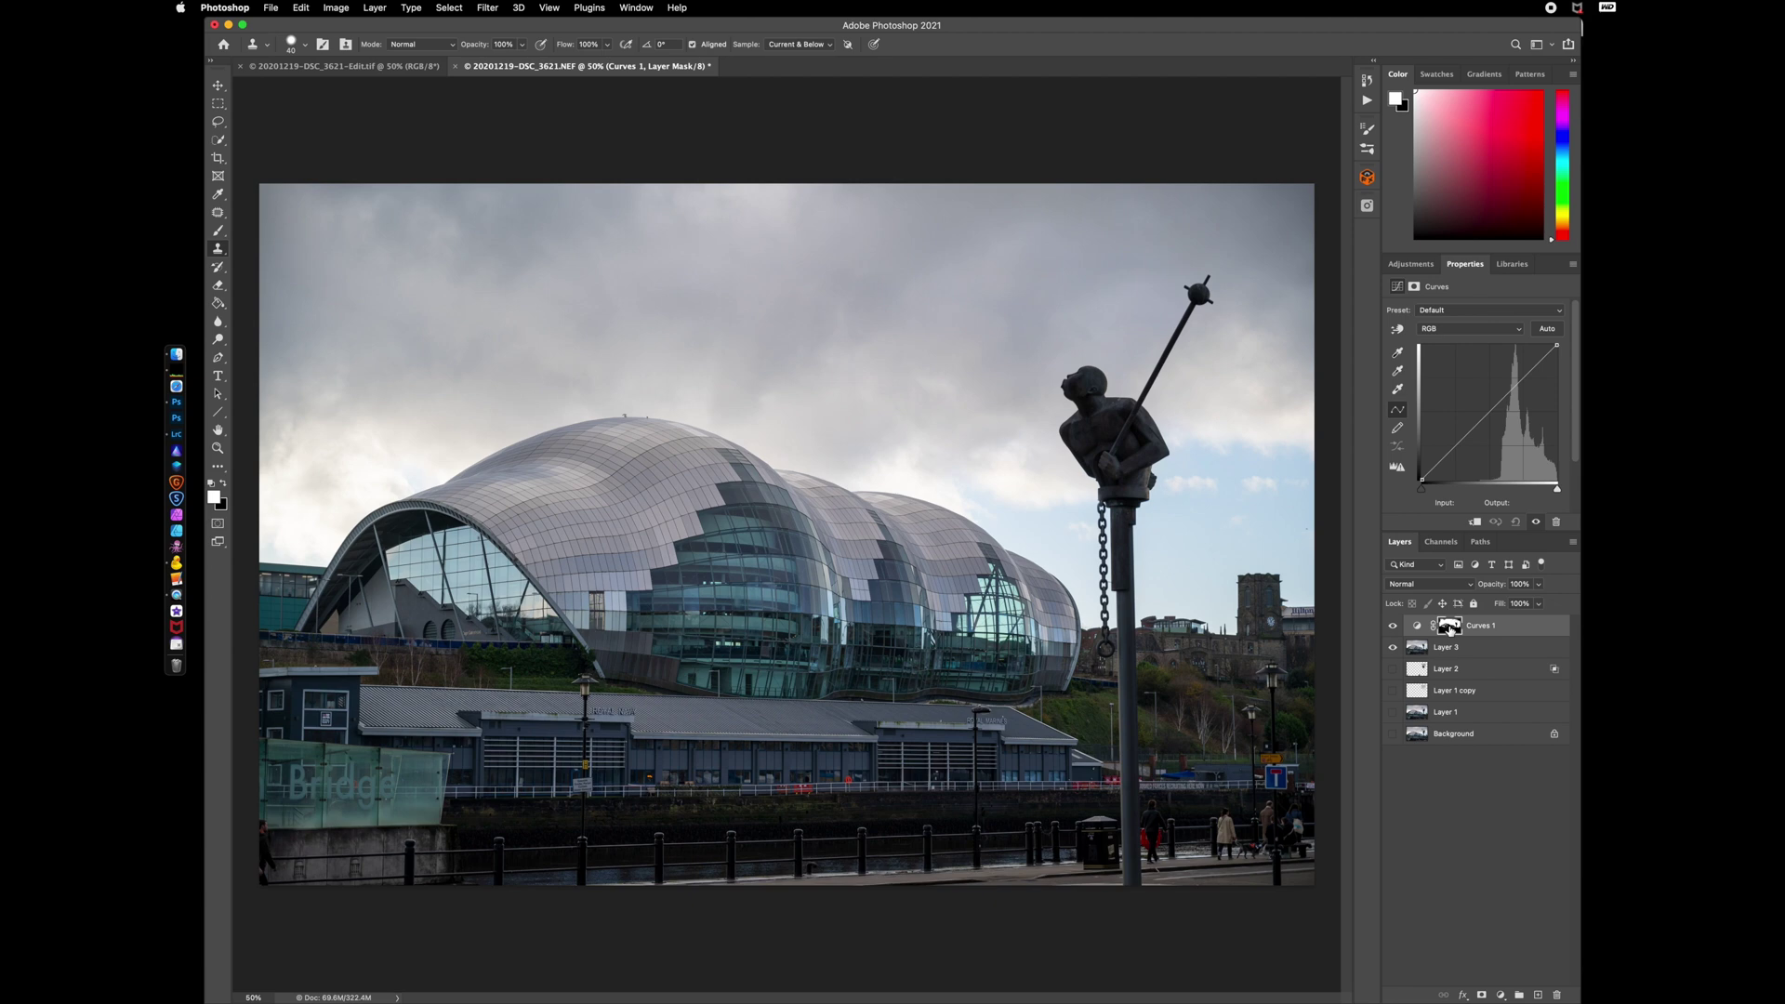
left_click(1450, 630, "alt")
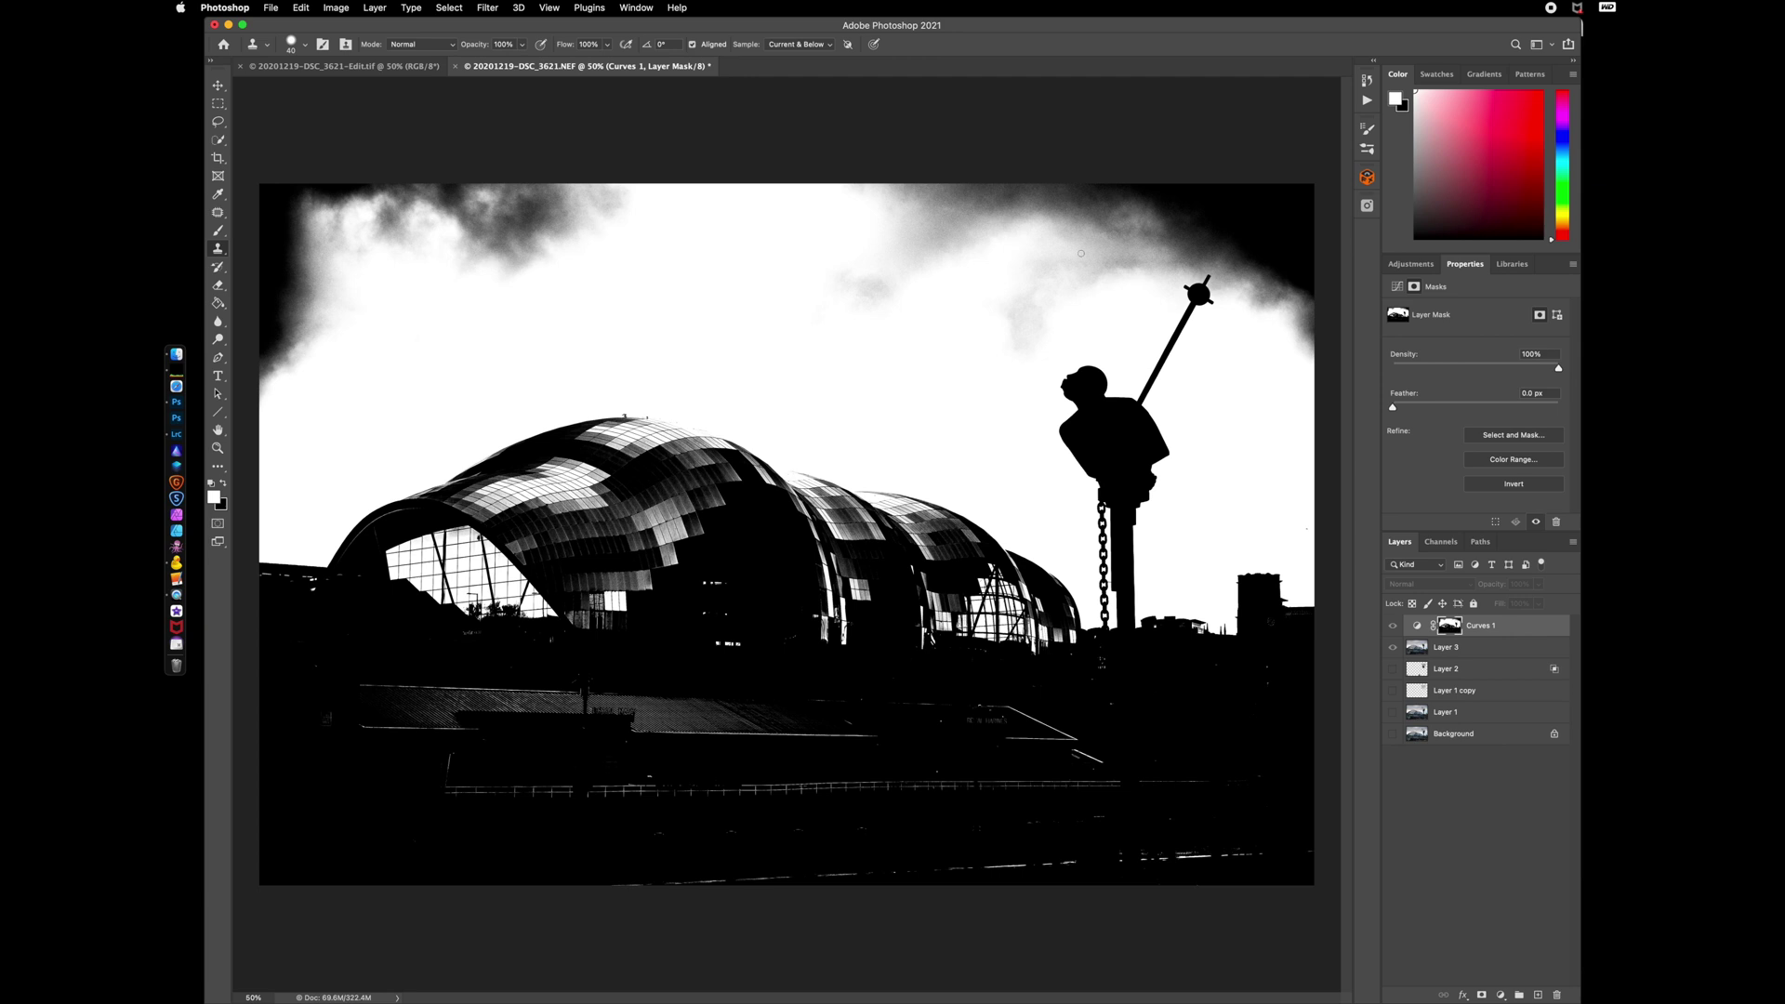
left_click(1417, 628)
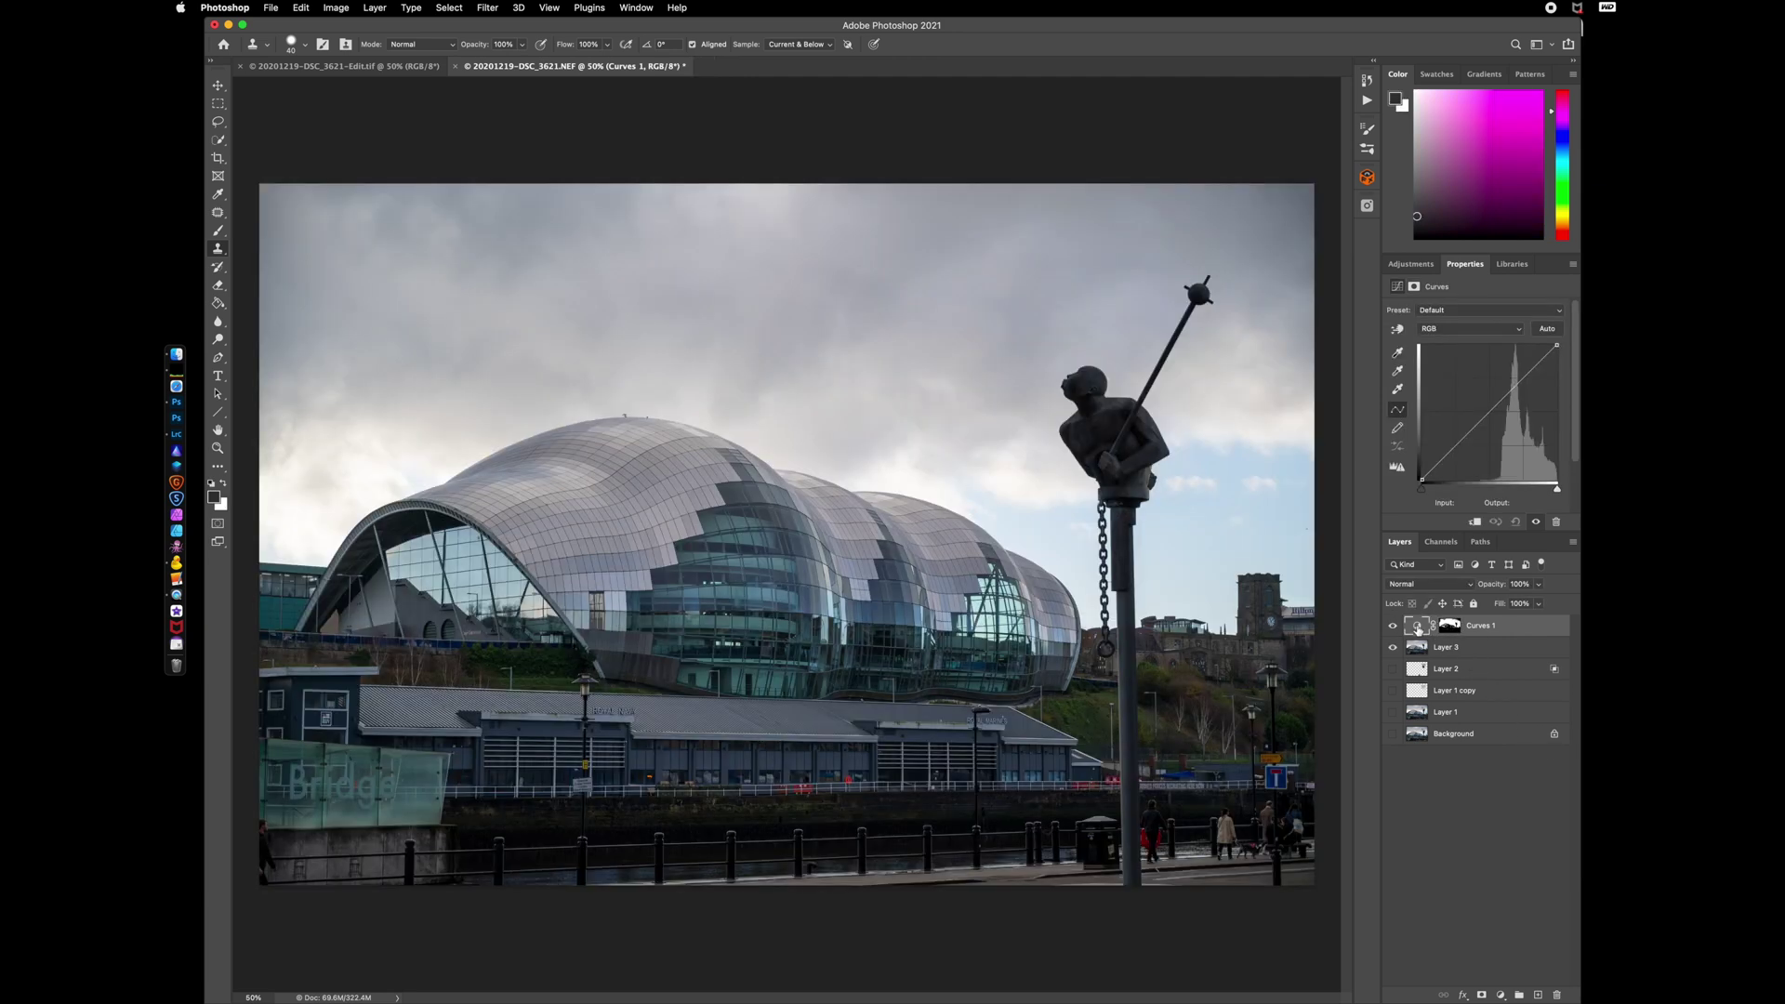
- Rename the Curves adjustment layer as "high"
double_click(1480, 626)
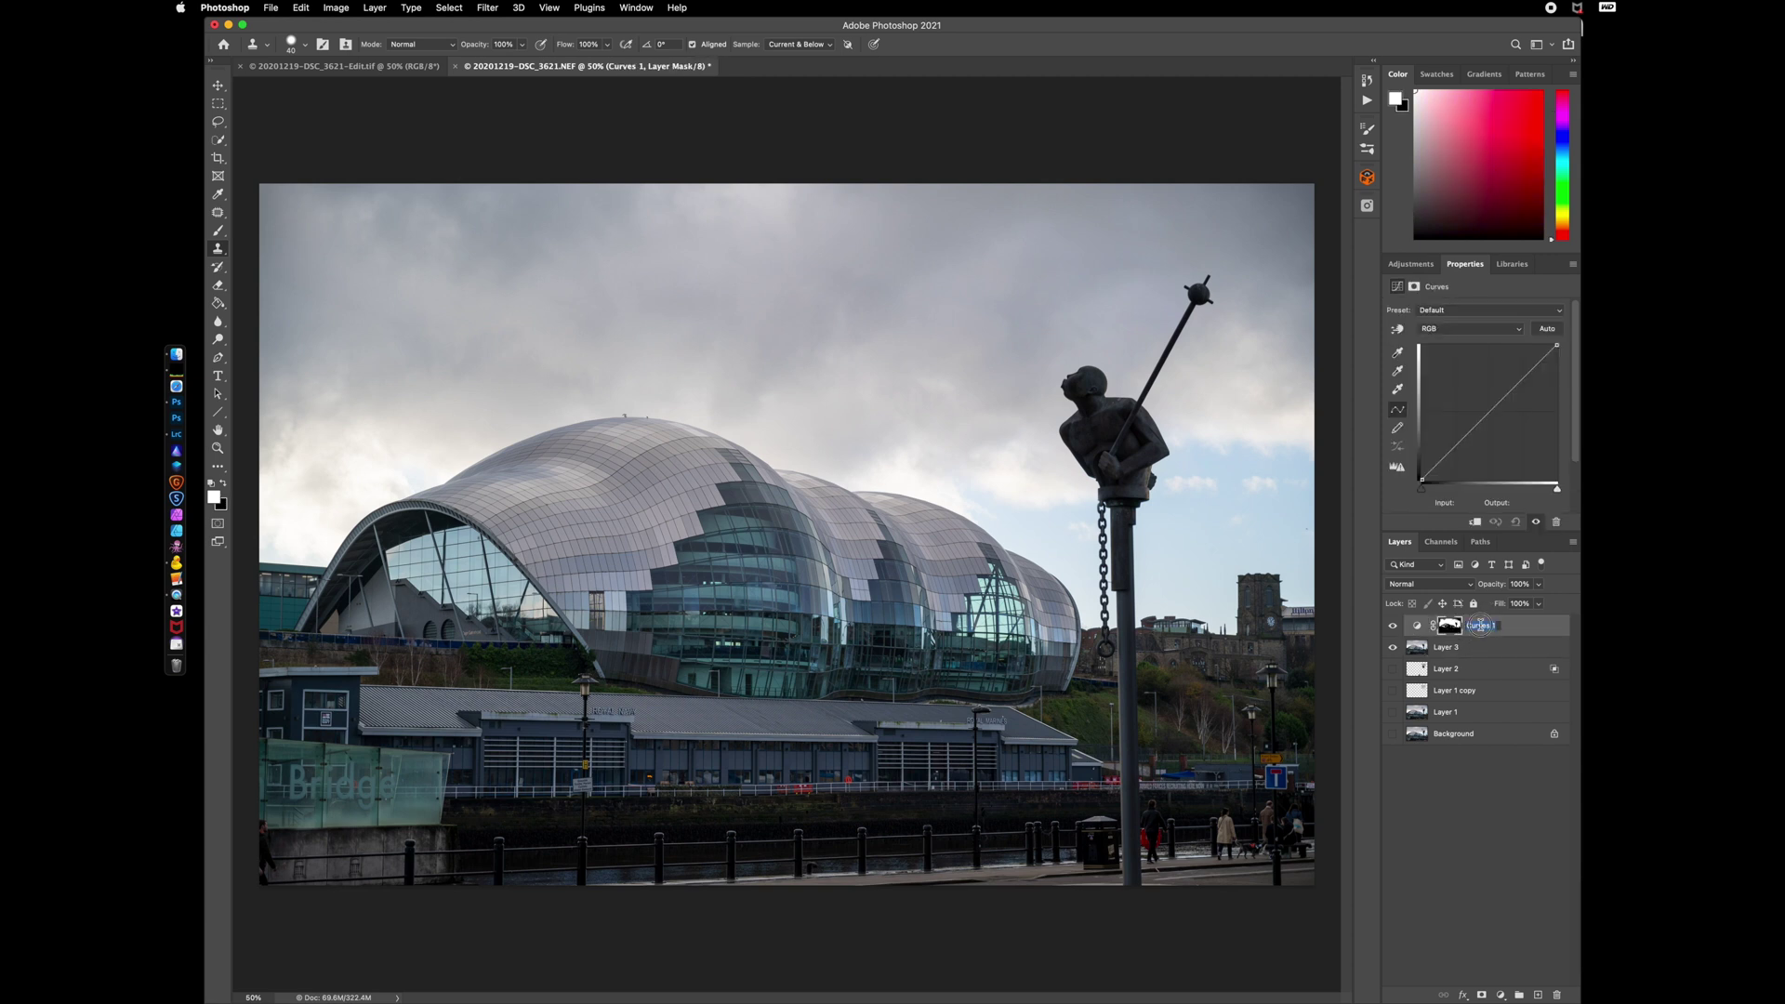
type("high")
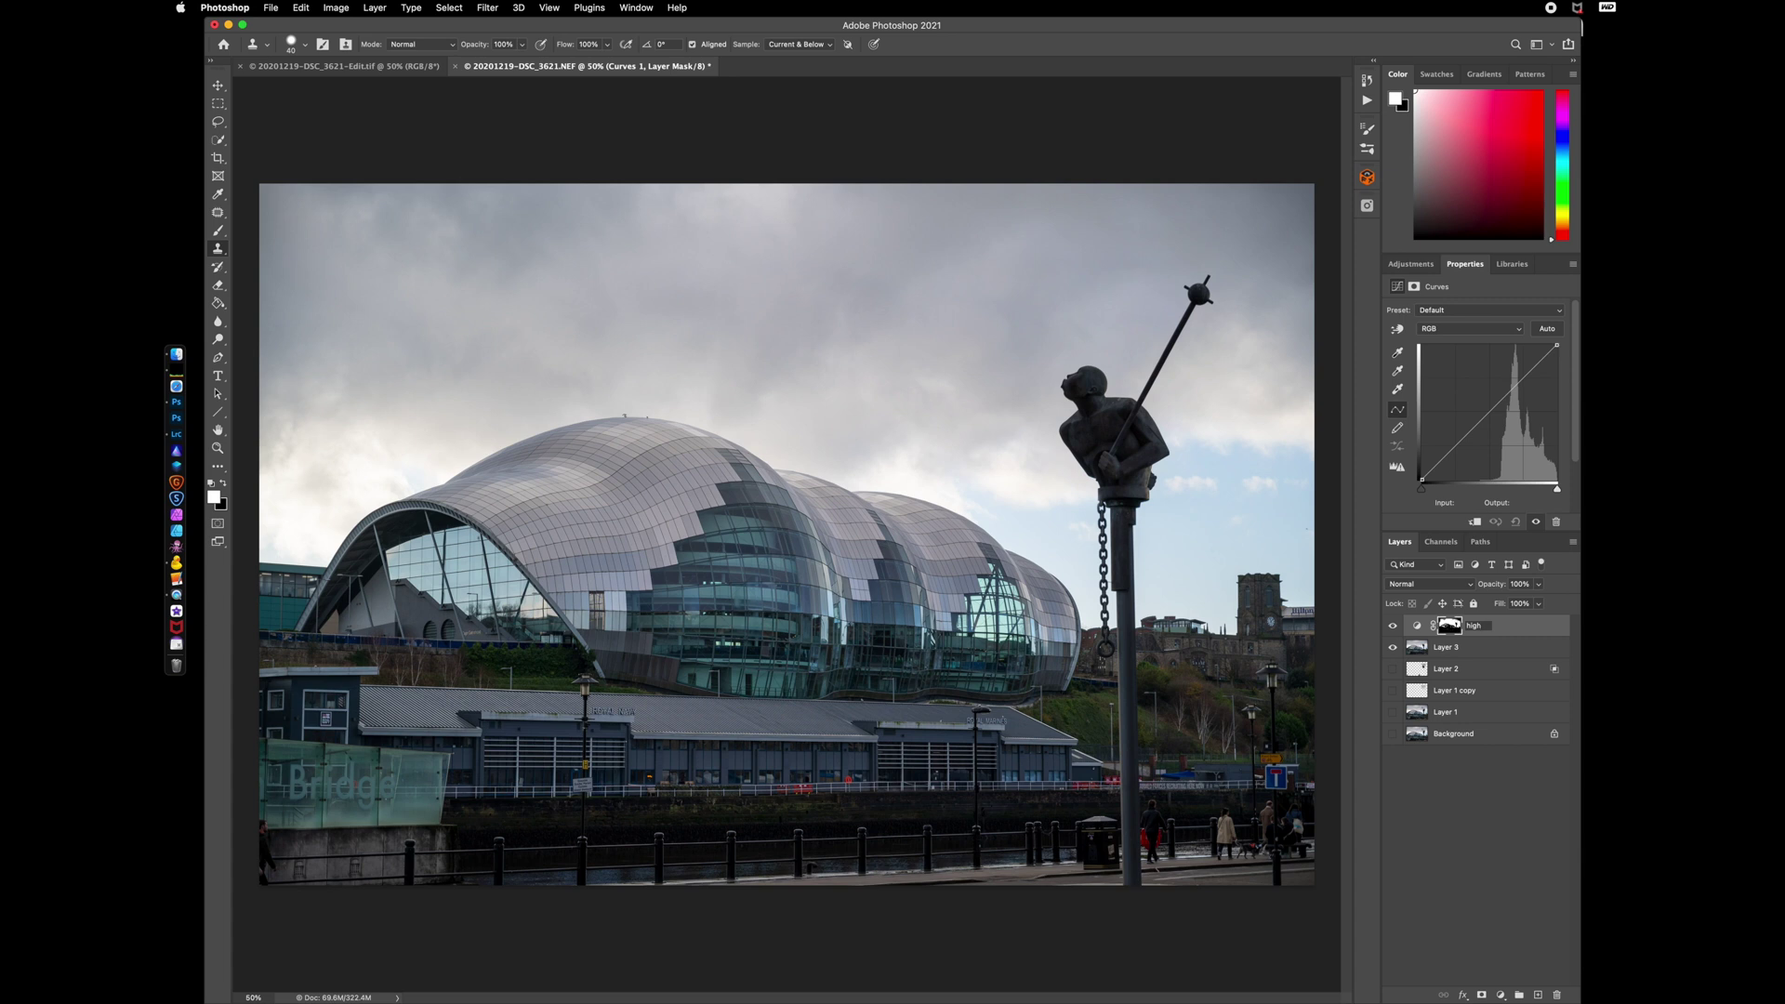
key("Return")
- Select Layer 3's midtones with Color Range, at 40% fuzziness and a range of 105 to 150
left_click(1462, 651)
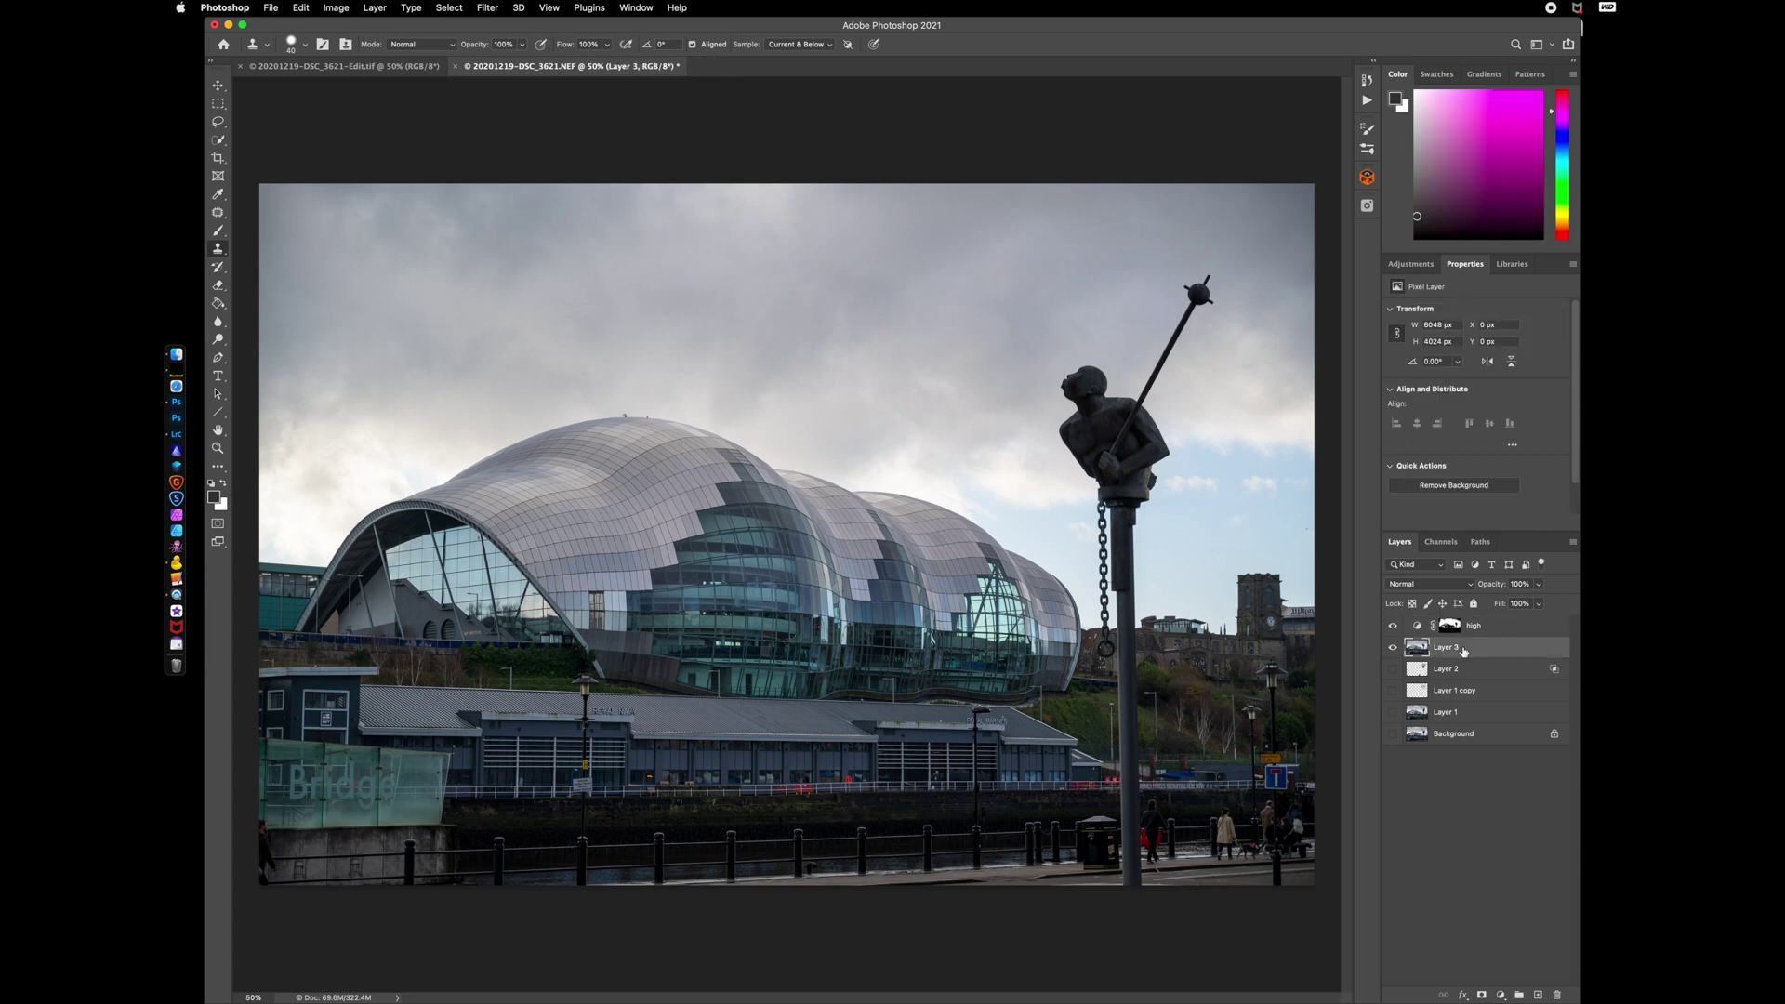
left_click(487, 8)
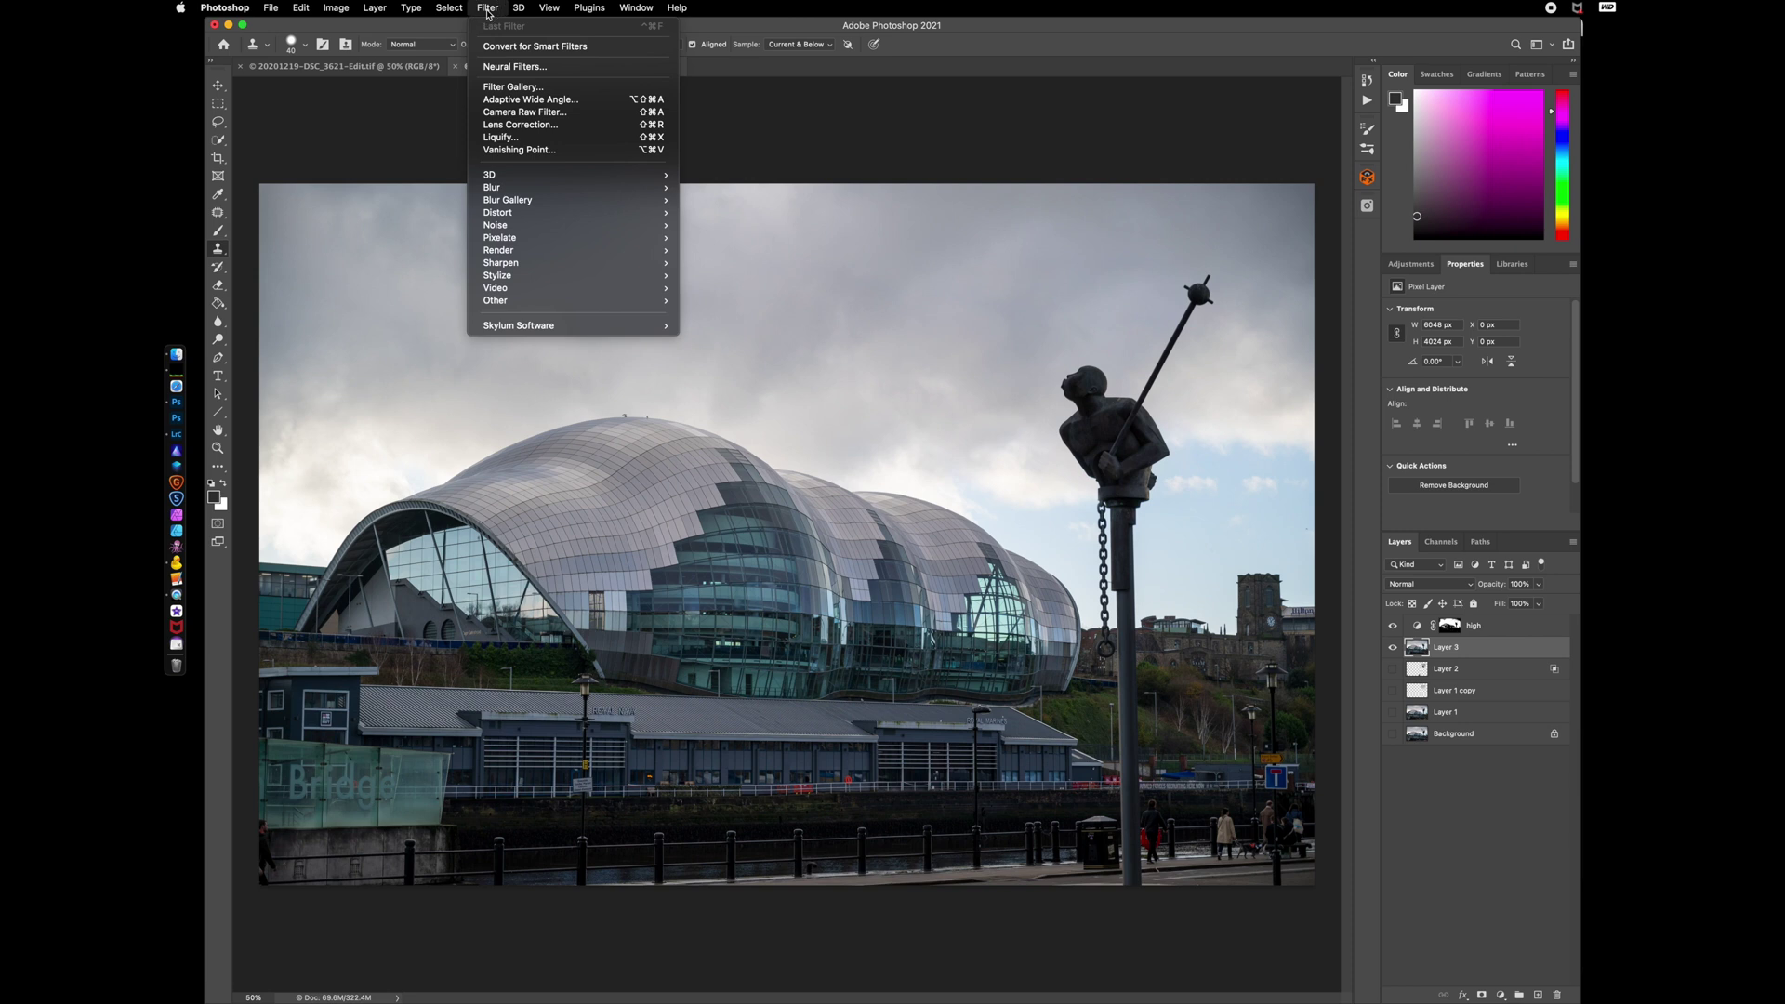
mouse_move(439, 9)
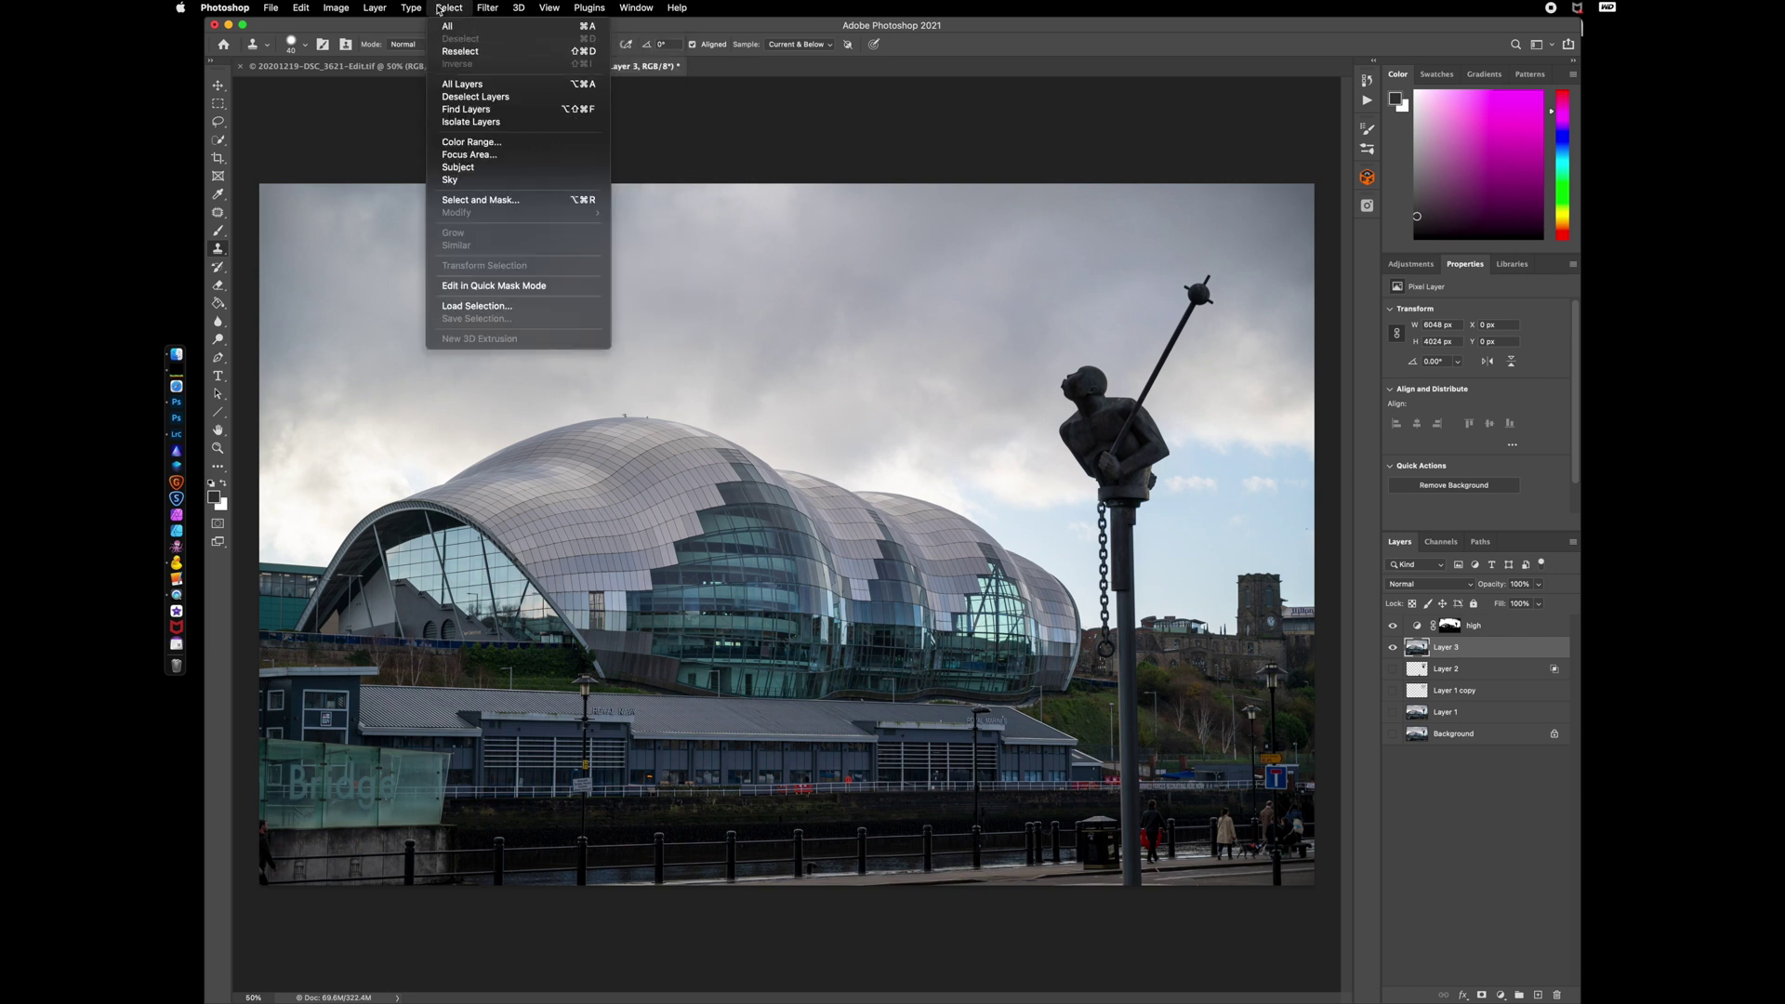
left_click(460, 145)
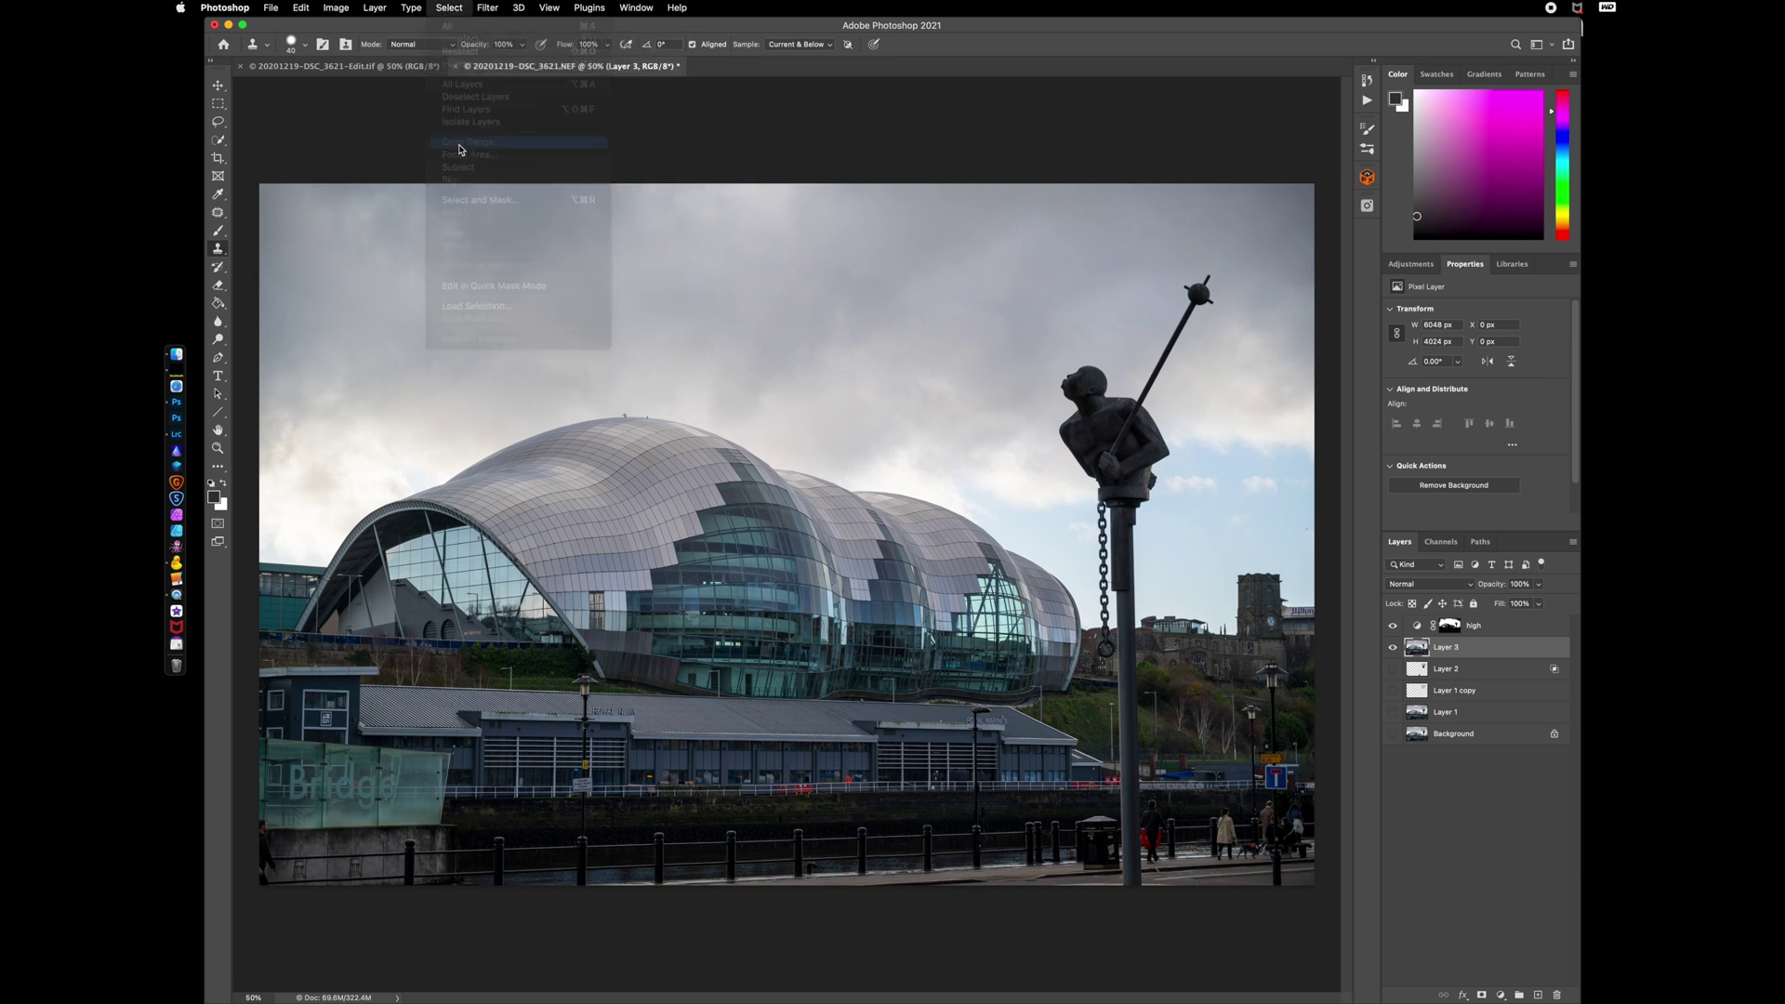
left_click(1084, 228)
left_click(1073, 244)
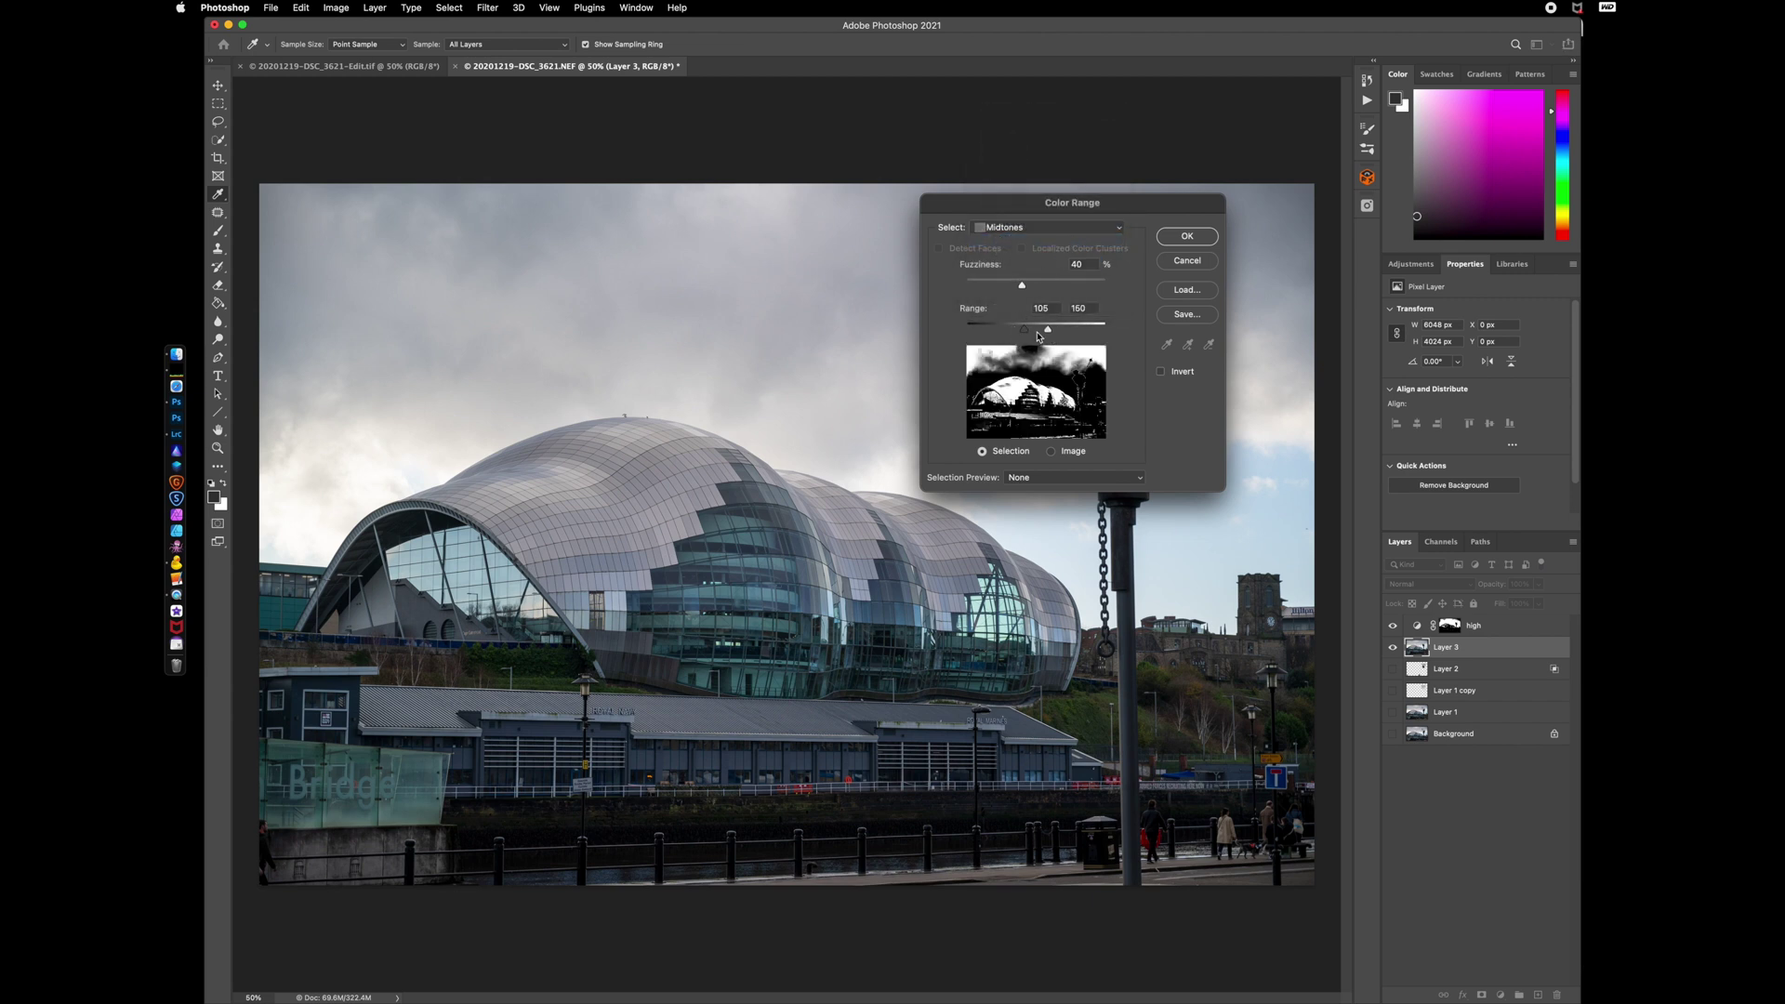
mouse_move(1048, 330)
left_mouse_down()
mouse_move(1080, 333)
mouse_move(1048, 333)
left_mouse_up()
left_click(1187, 236)
key("s")
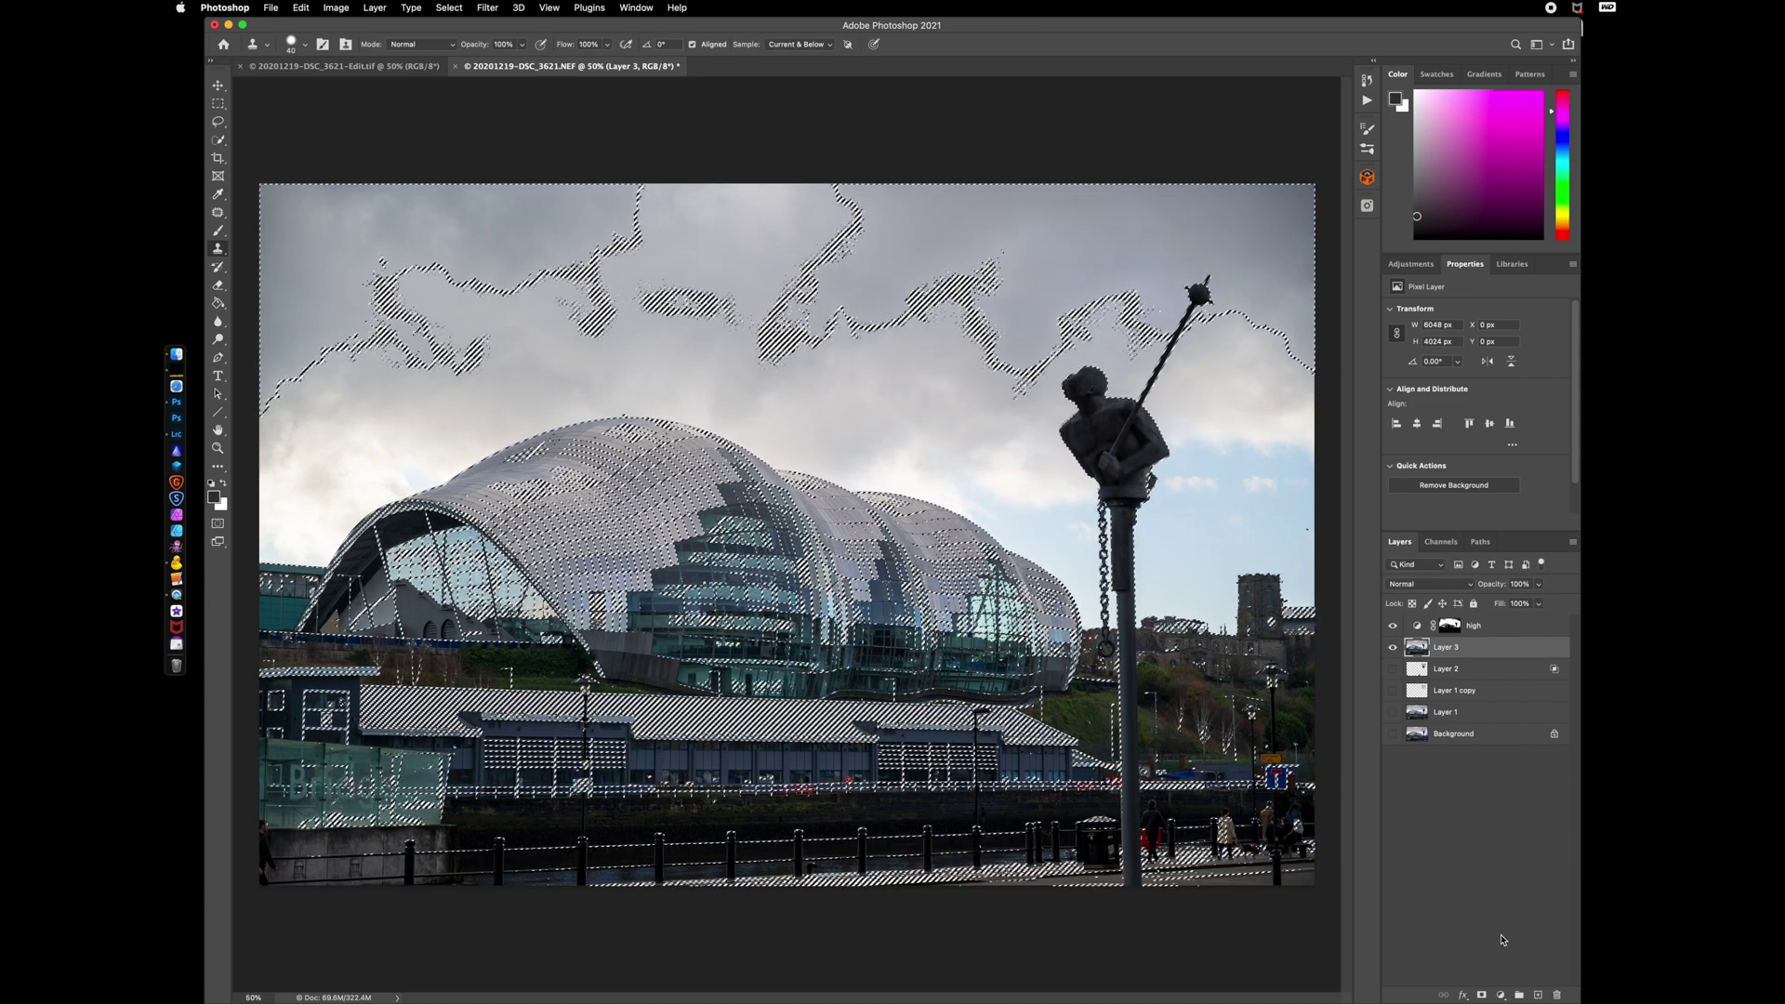
- Add a Curves adjustment layer masked by the midtones selection and rename it as "mids"
left_click(1501, 995)
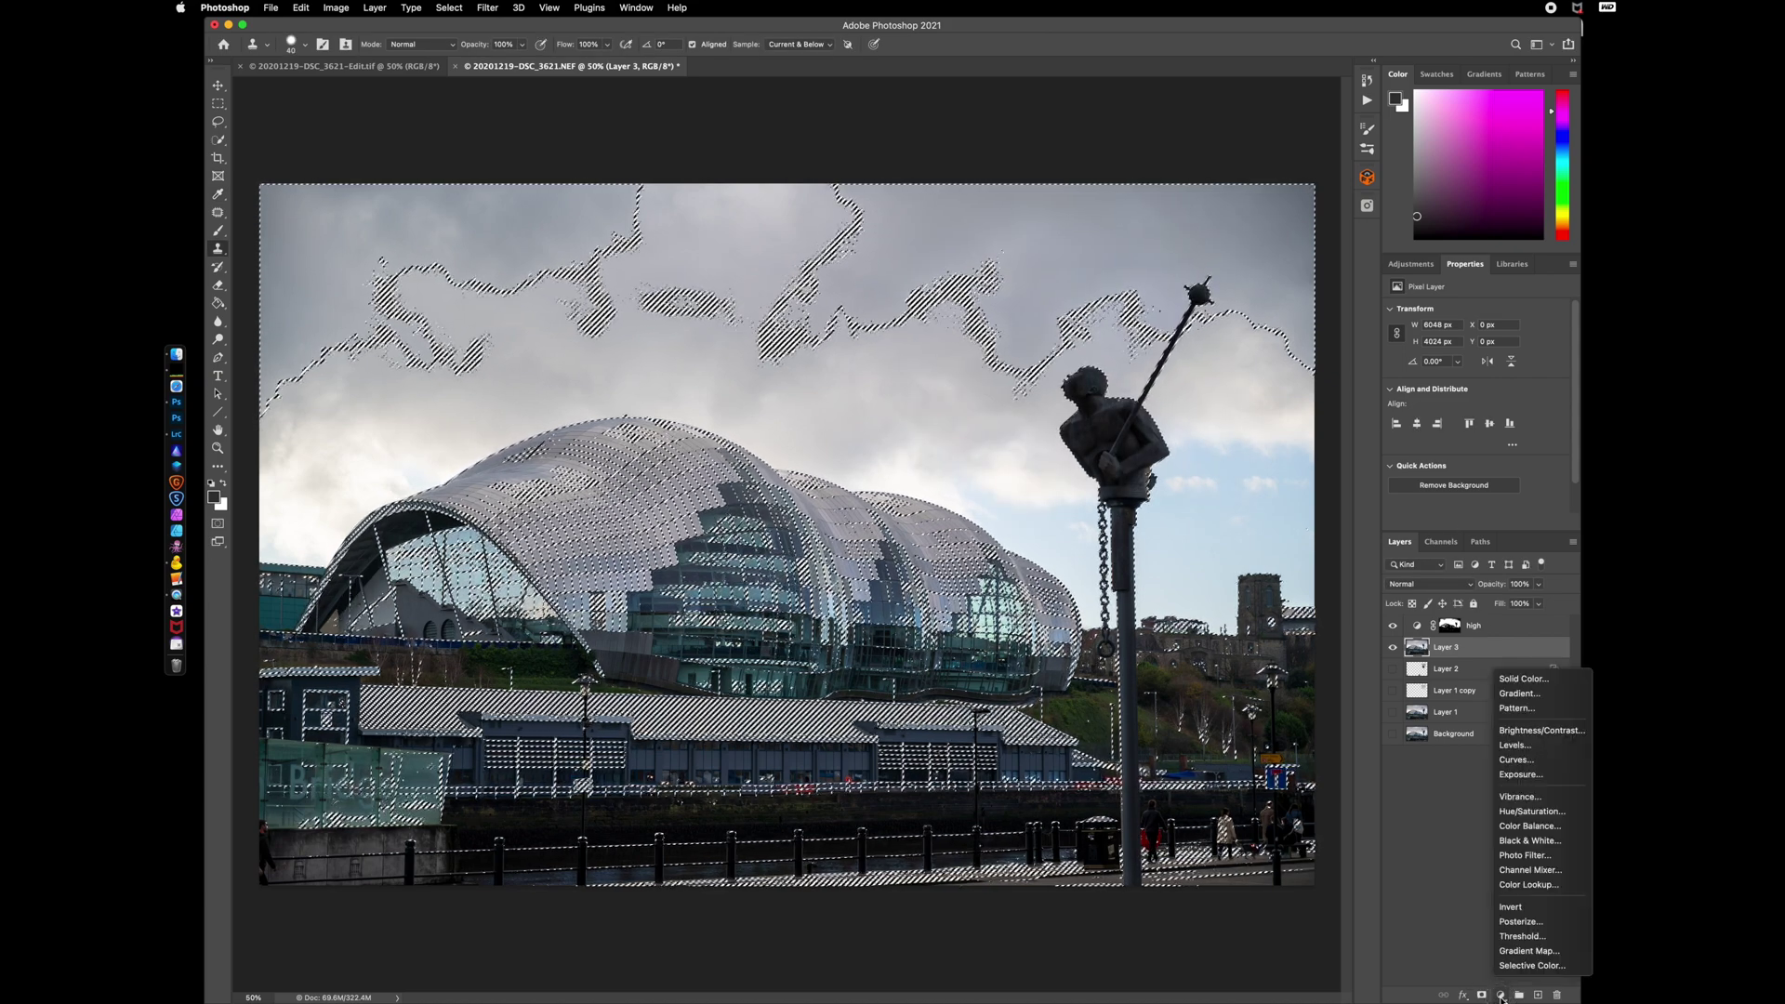
left_click(1534, 761)
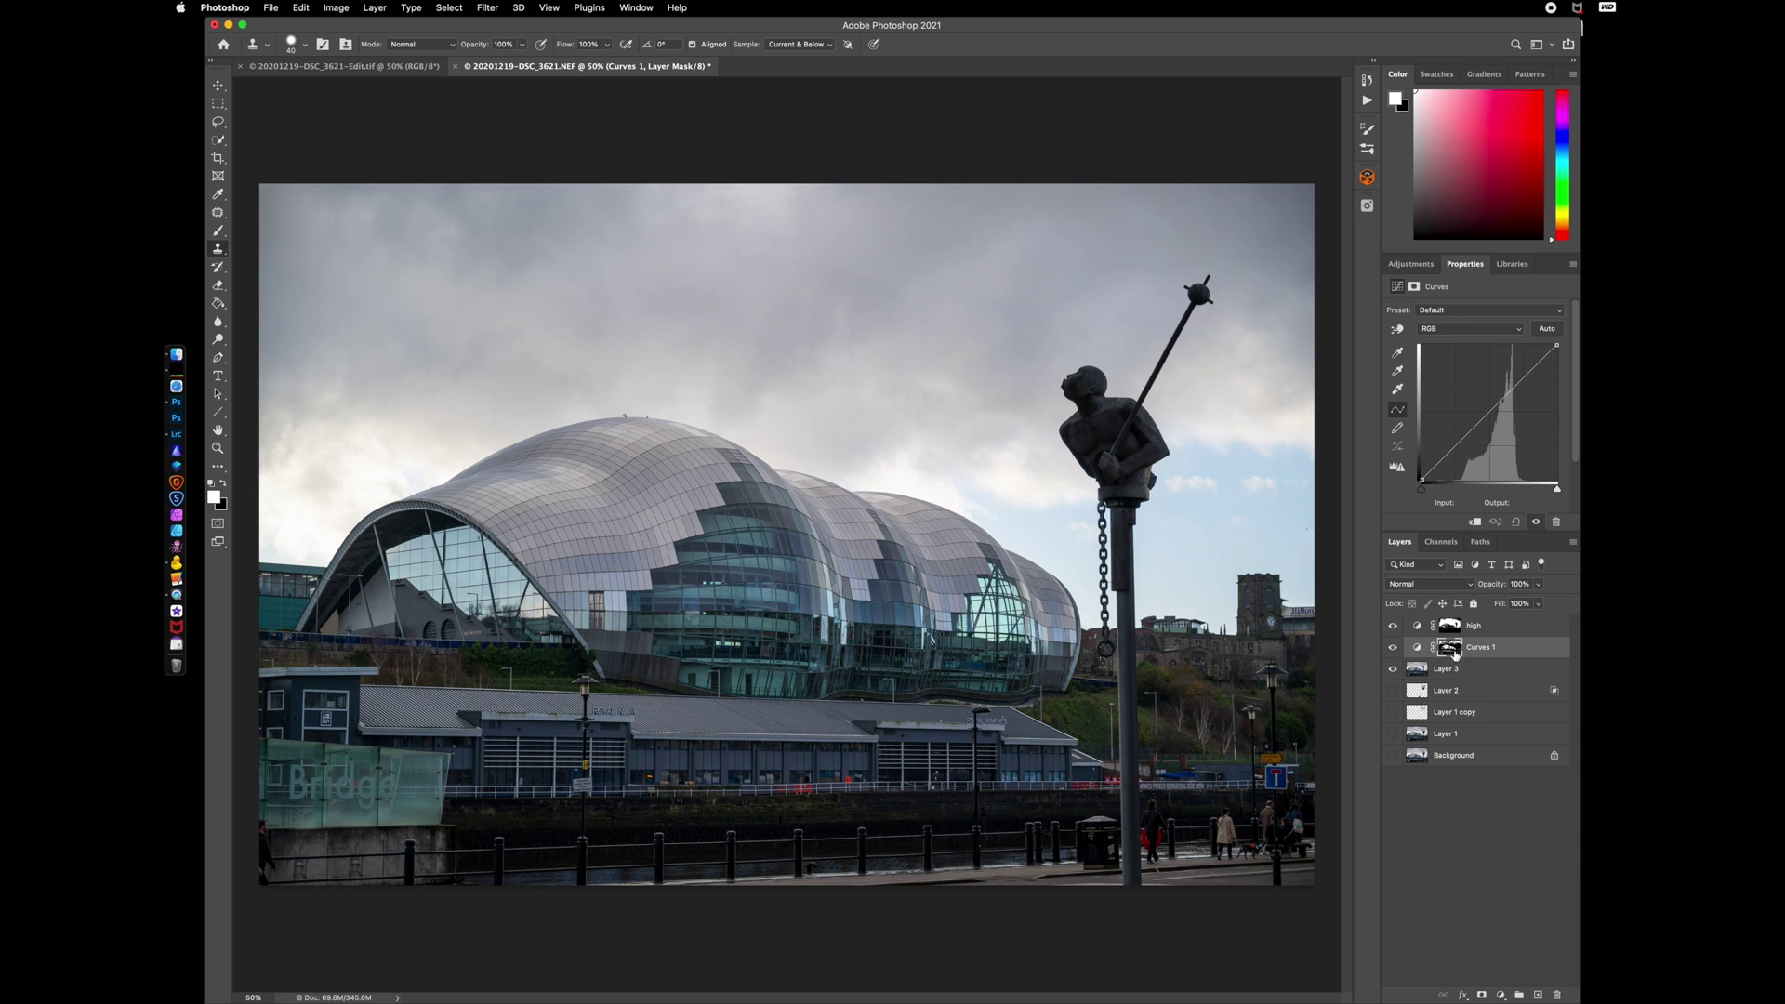
double_click(1485, 649)
type("mids")
key("Return")
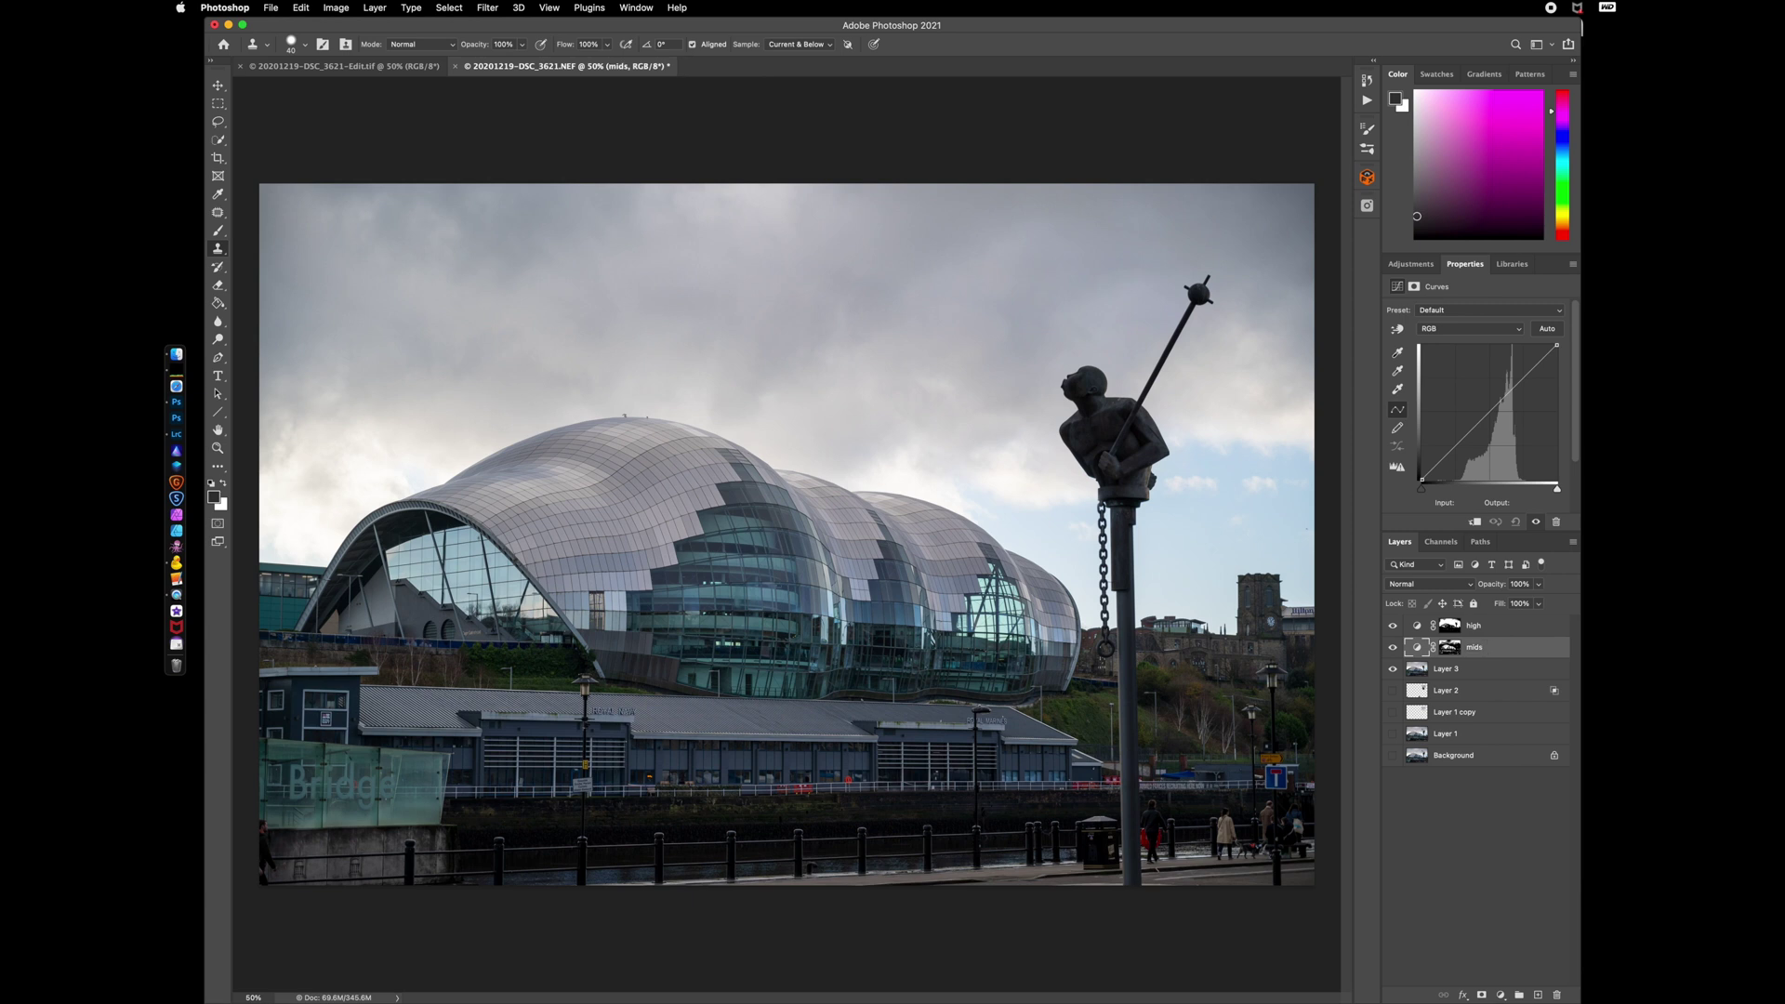
- Select Layer 3's shadows with Color Range, at 20% fuzziness and a range of 65
left_click(1483, 676)
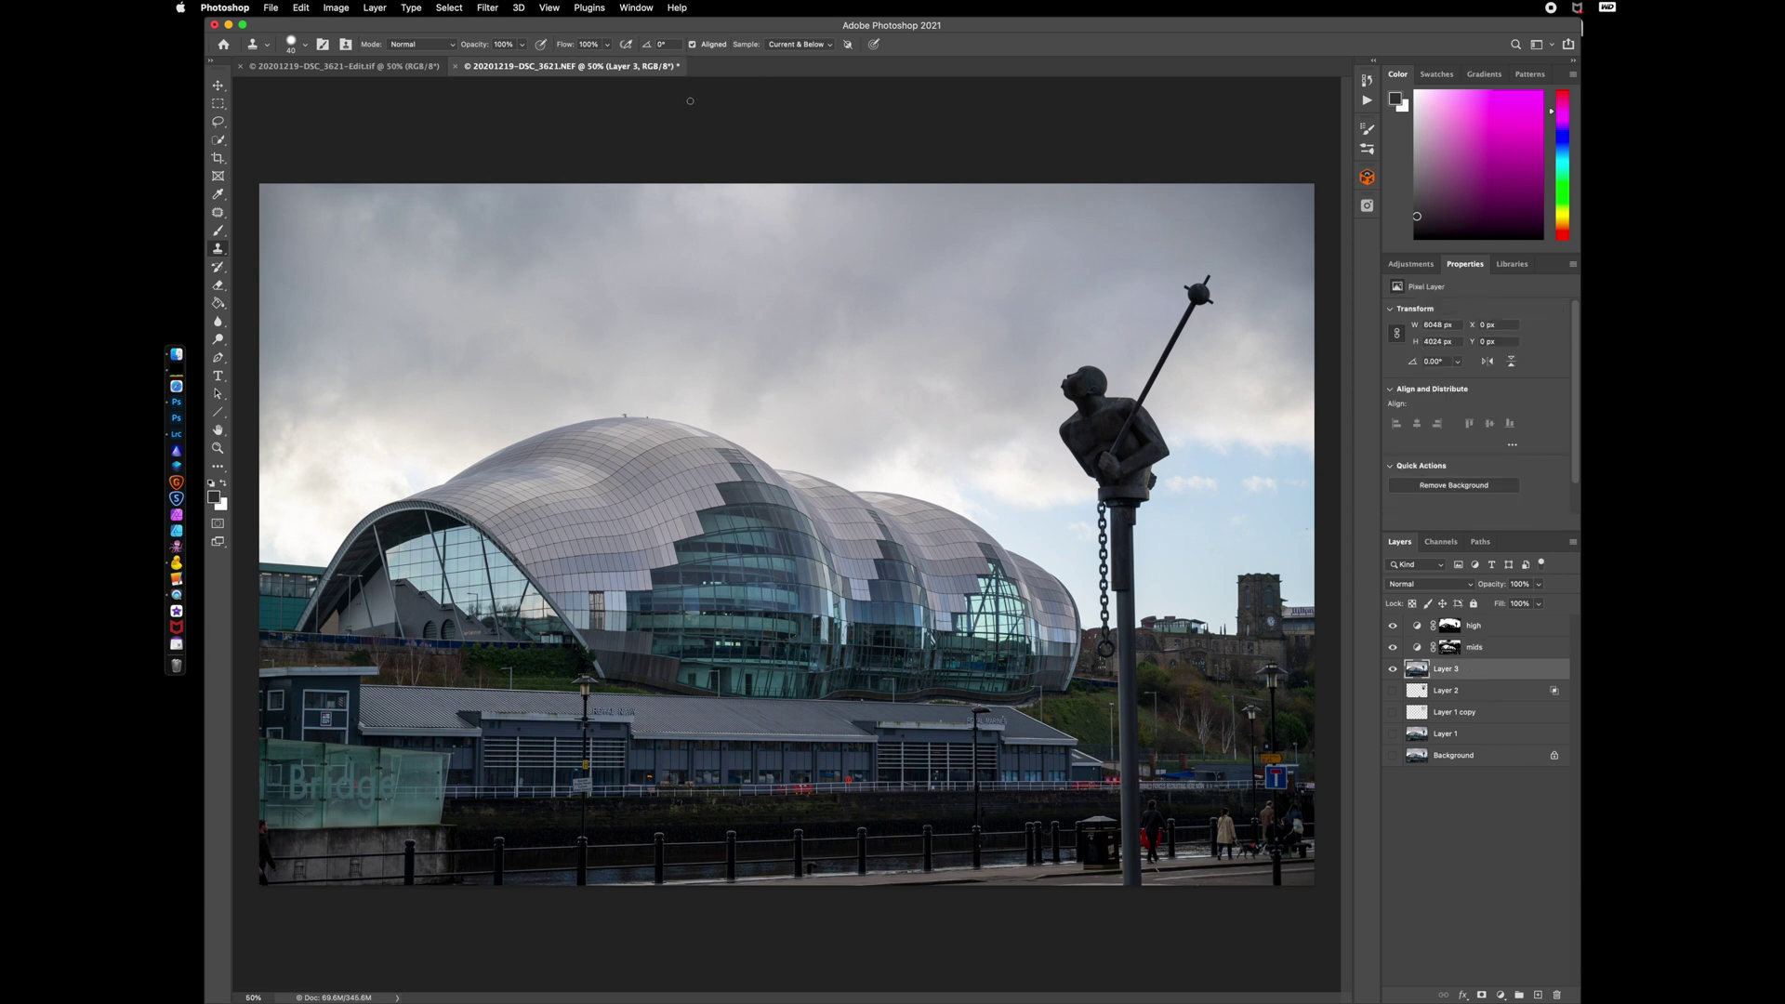
left_click(449, 9)
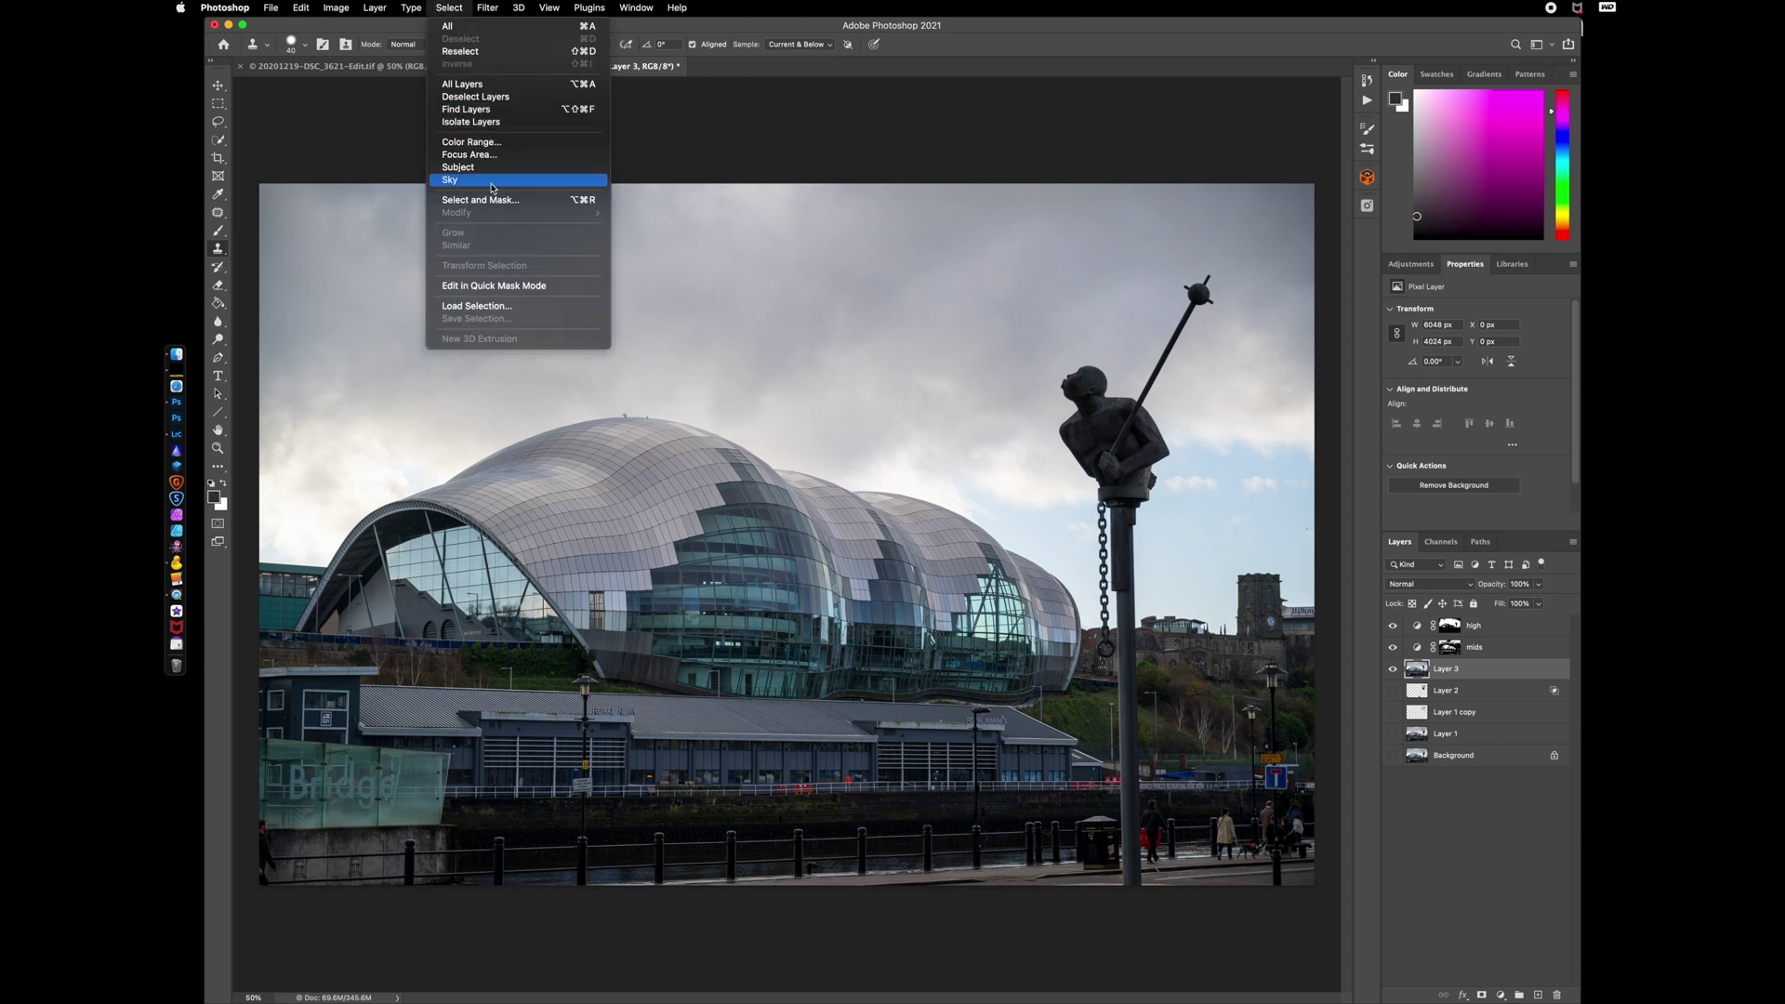
left_click(474, 141)
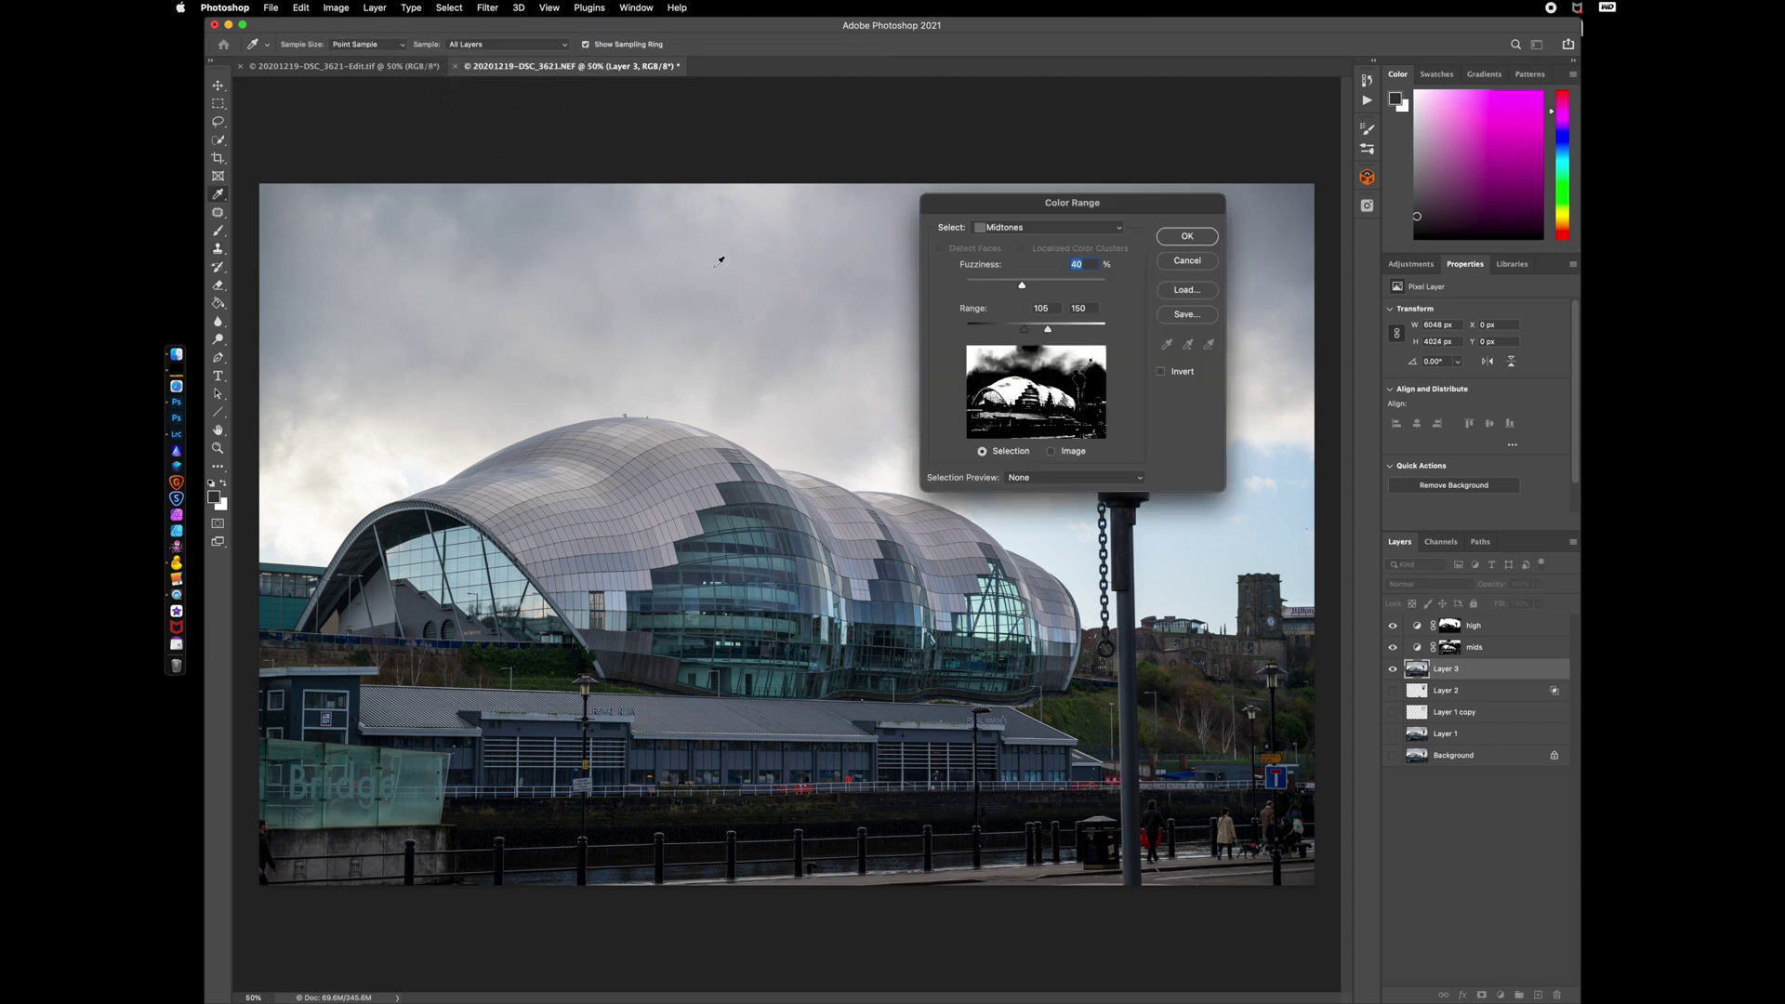
left_click(1060, 228)
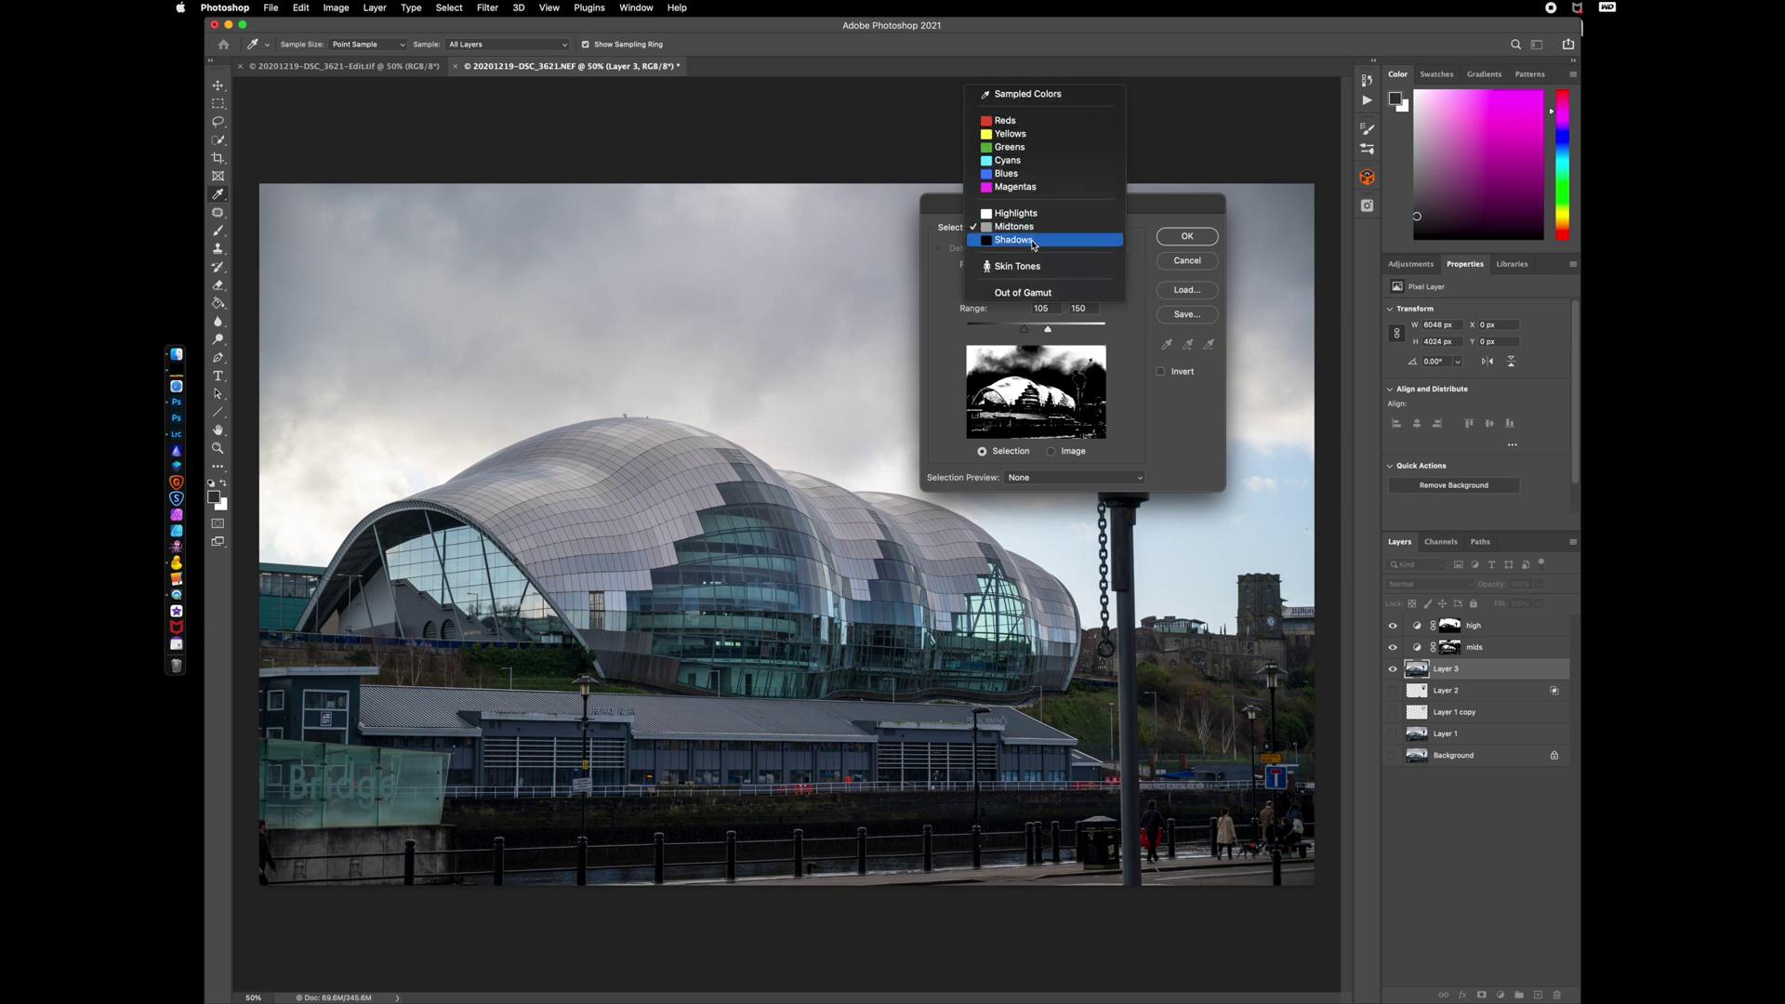
left_click(1032, 242)
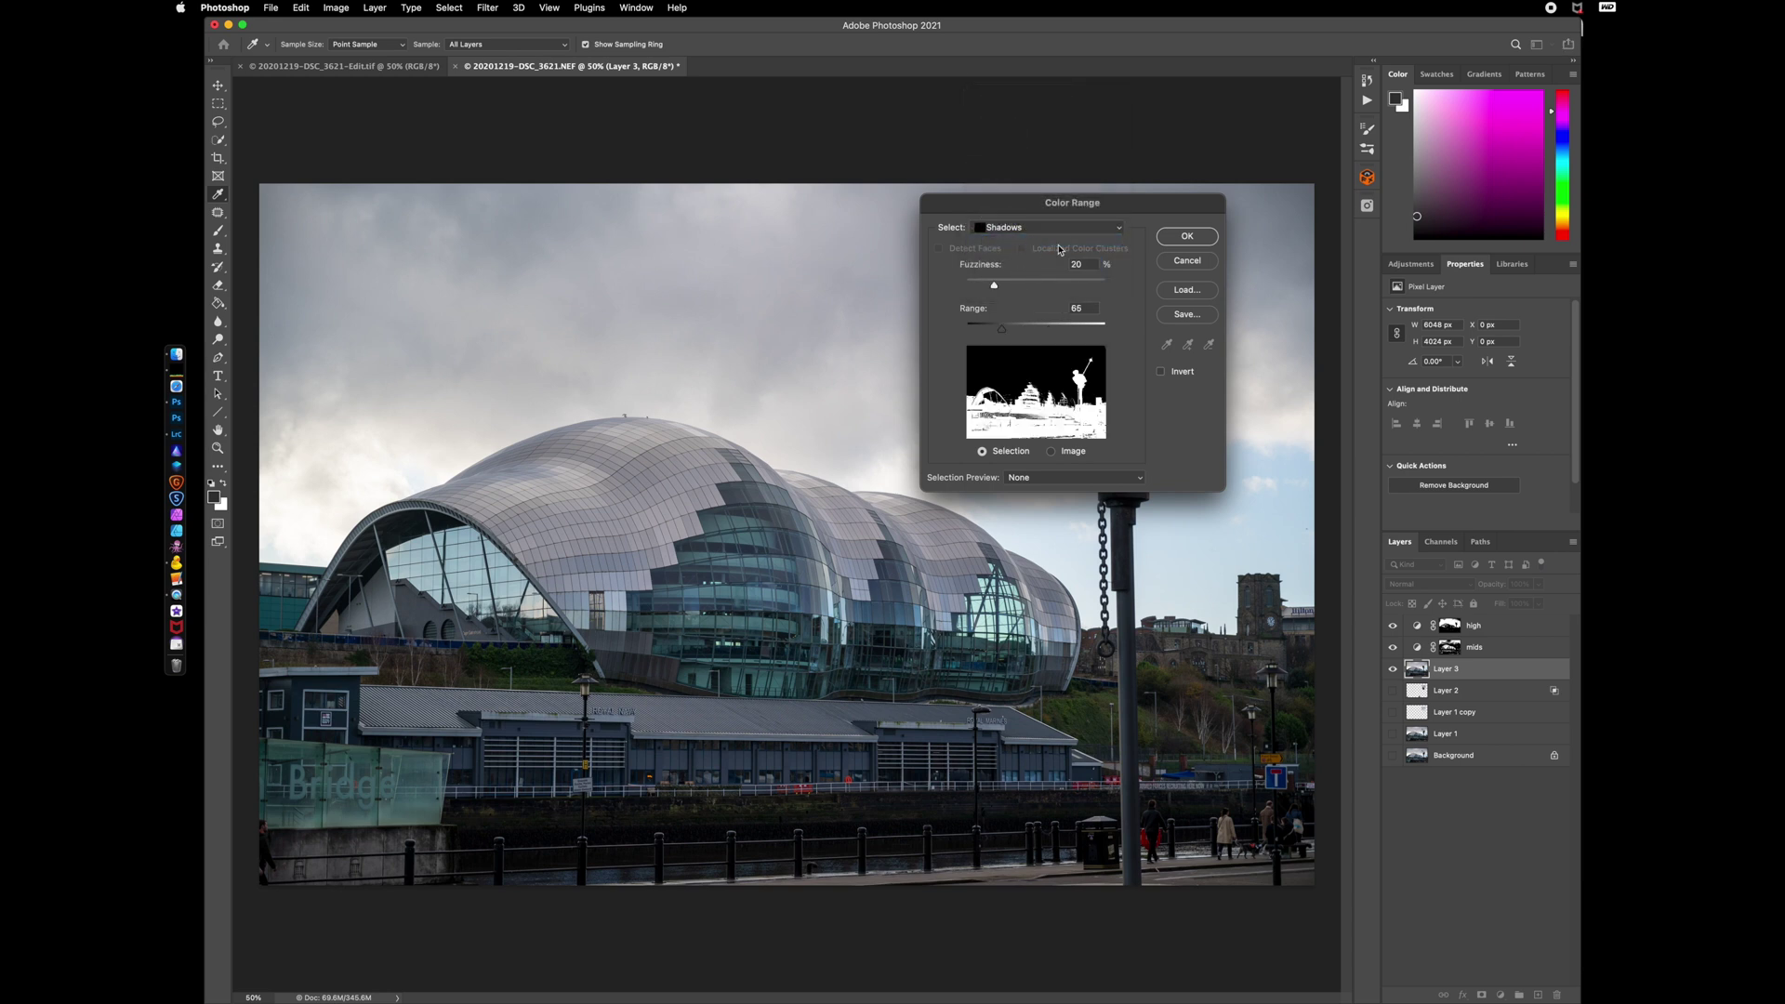
left_click(1184, 237)
key("s")
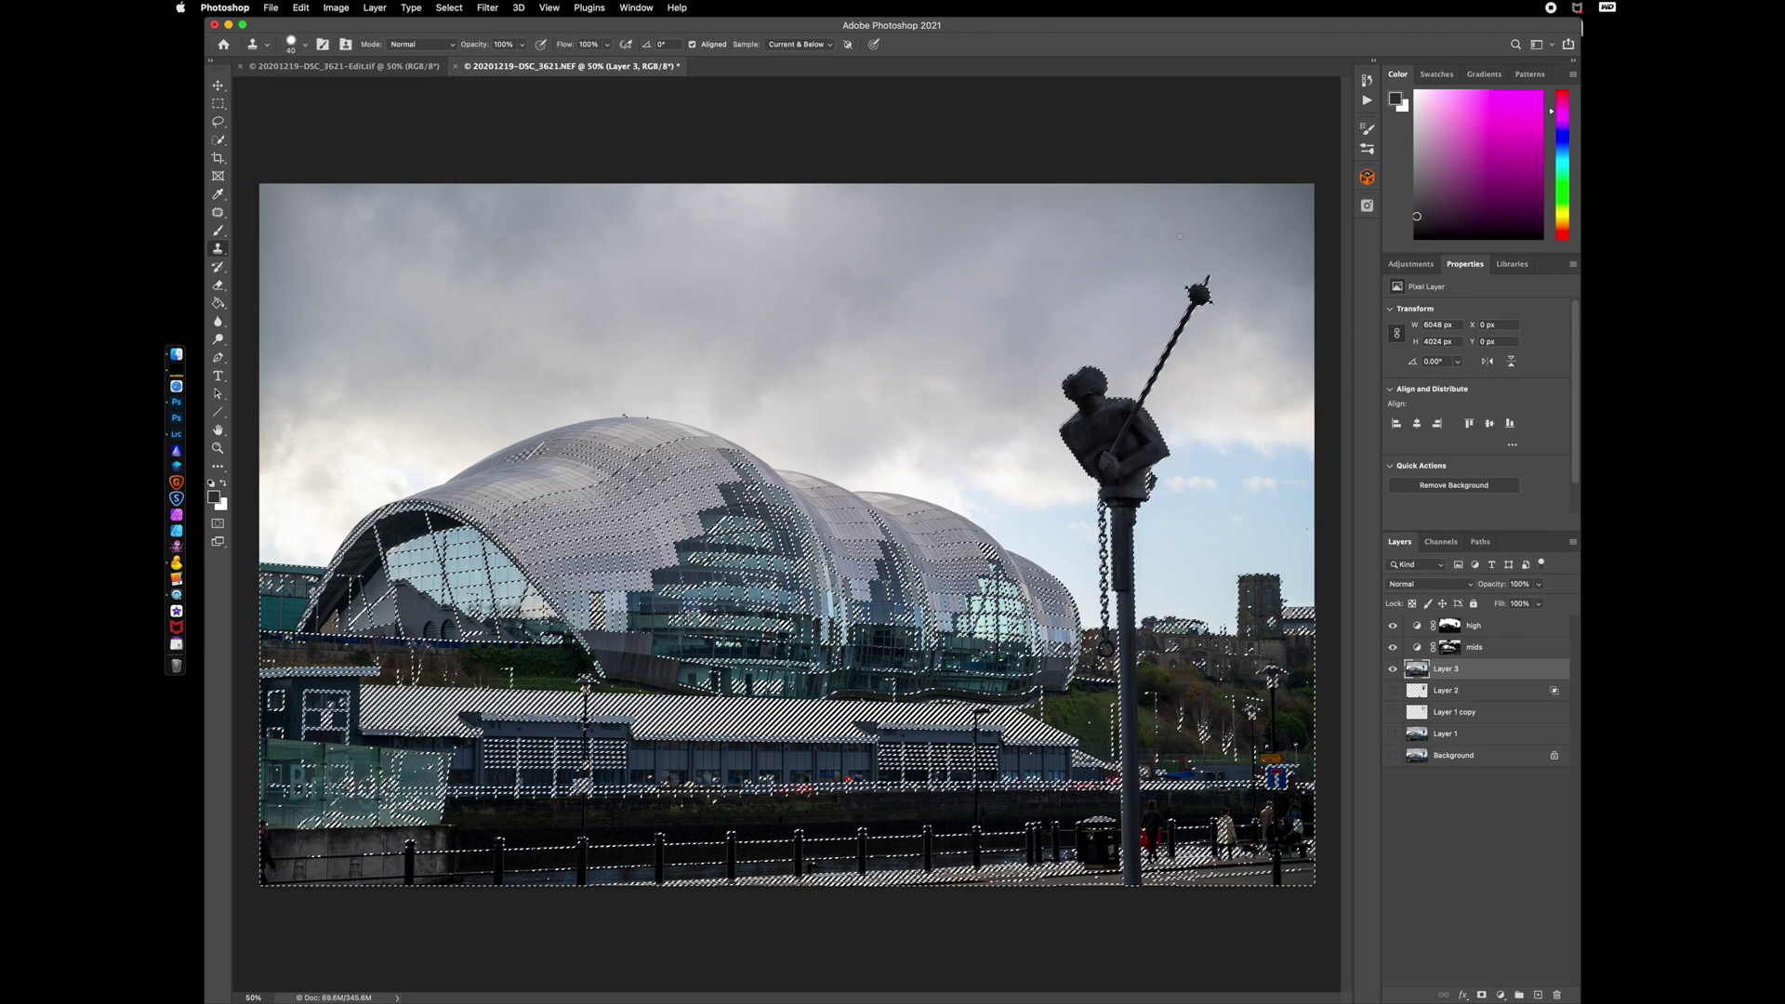
- Add a Curves adjustment layer masked by the shadows selection and rename it as "shadow"
left_click(1502, 996)
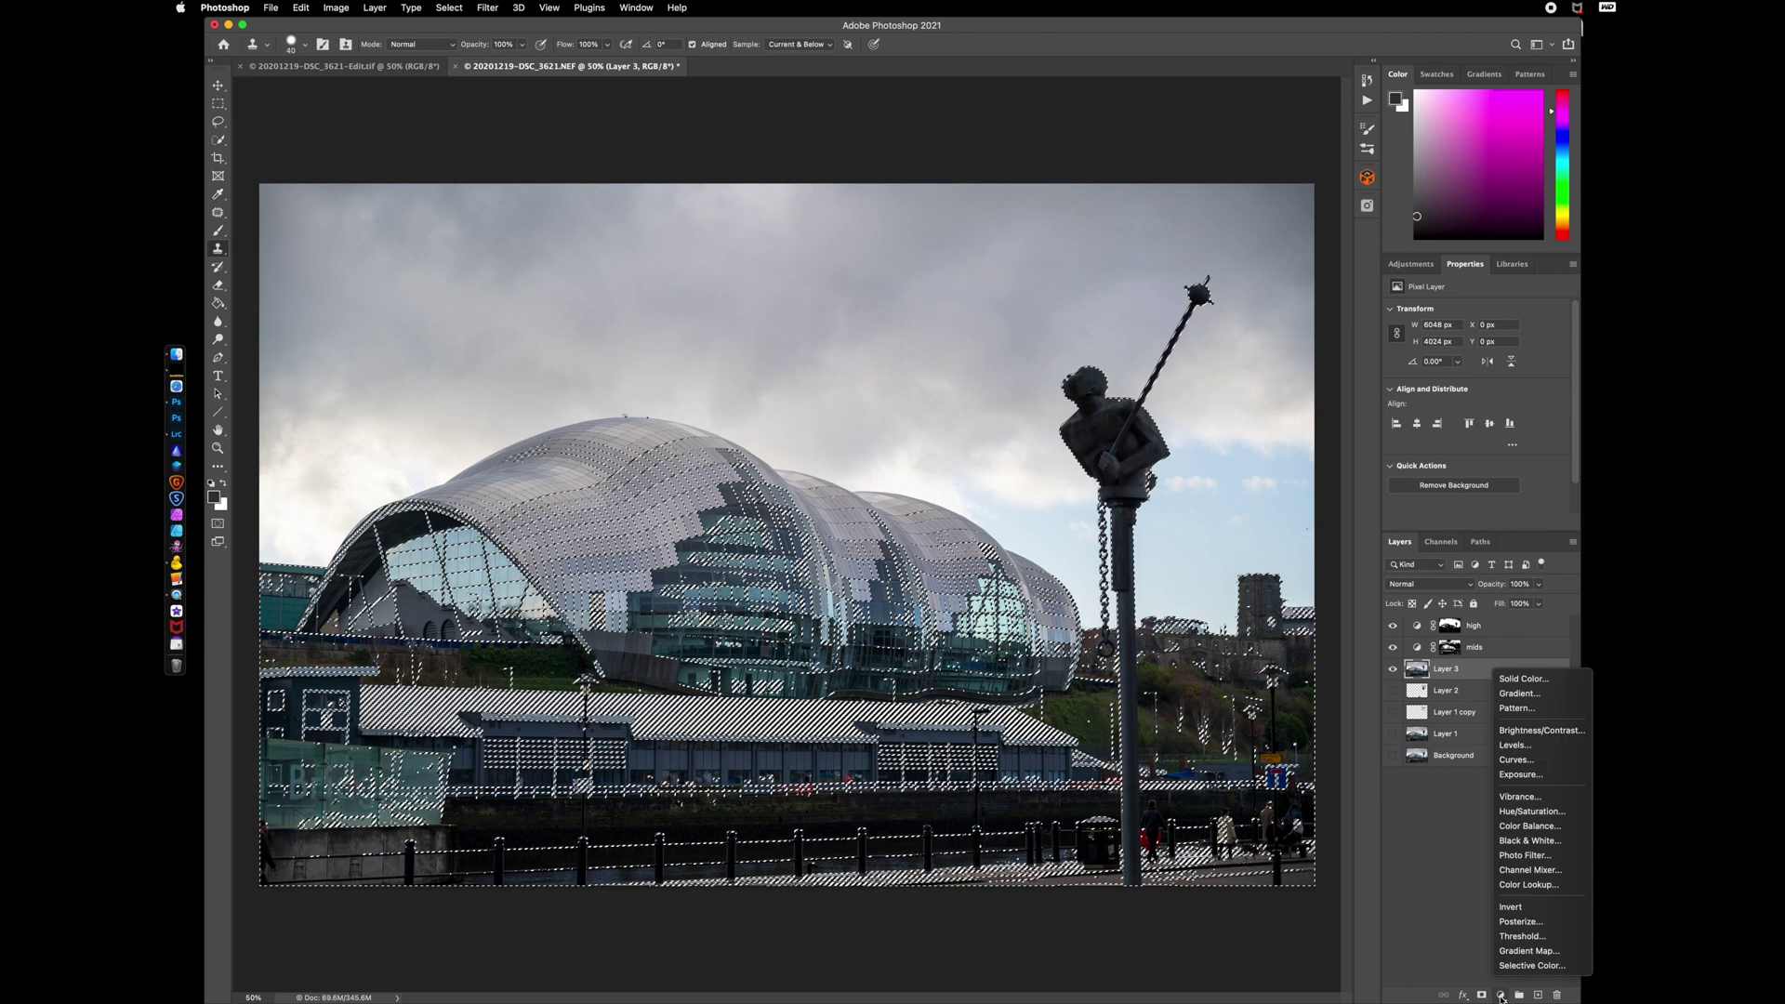
left_click(1506, 761)
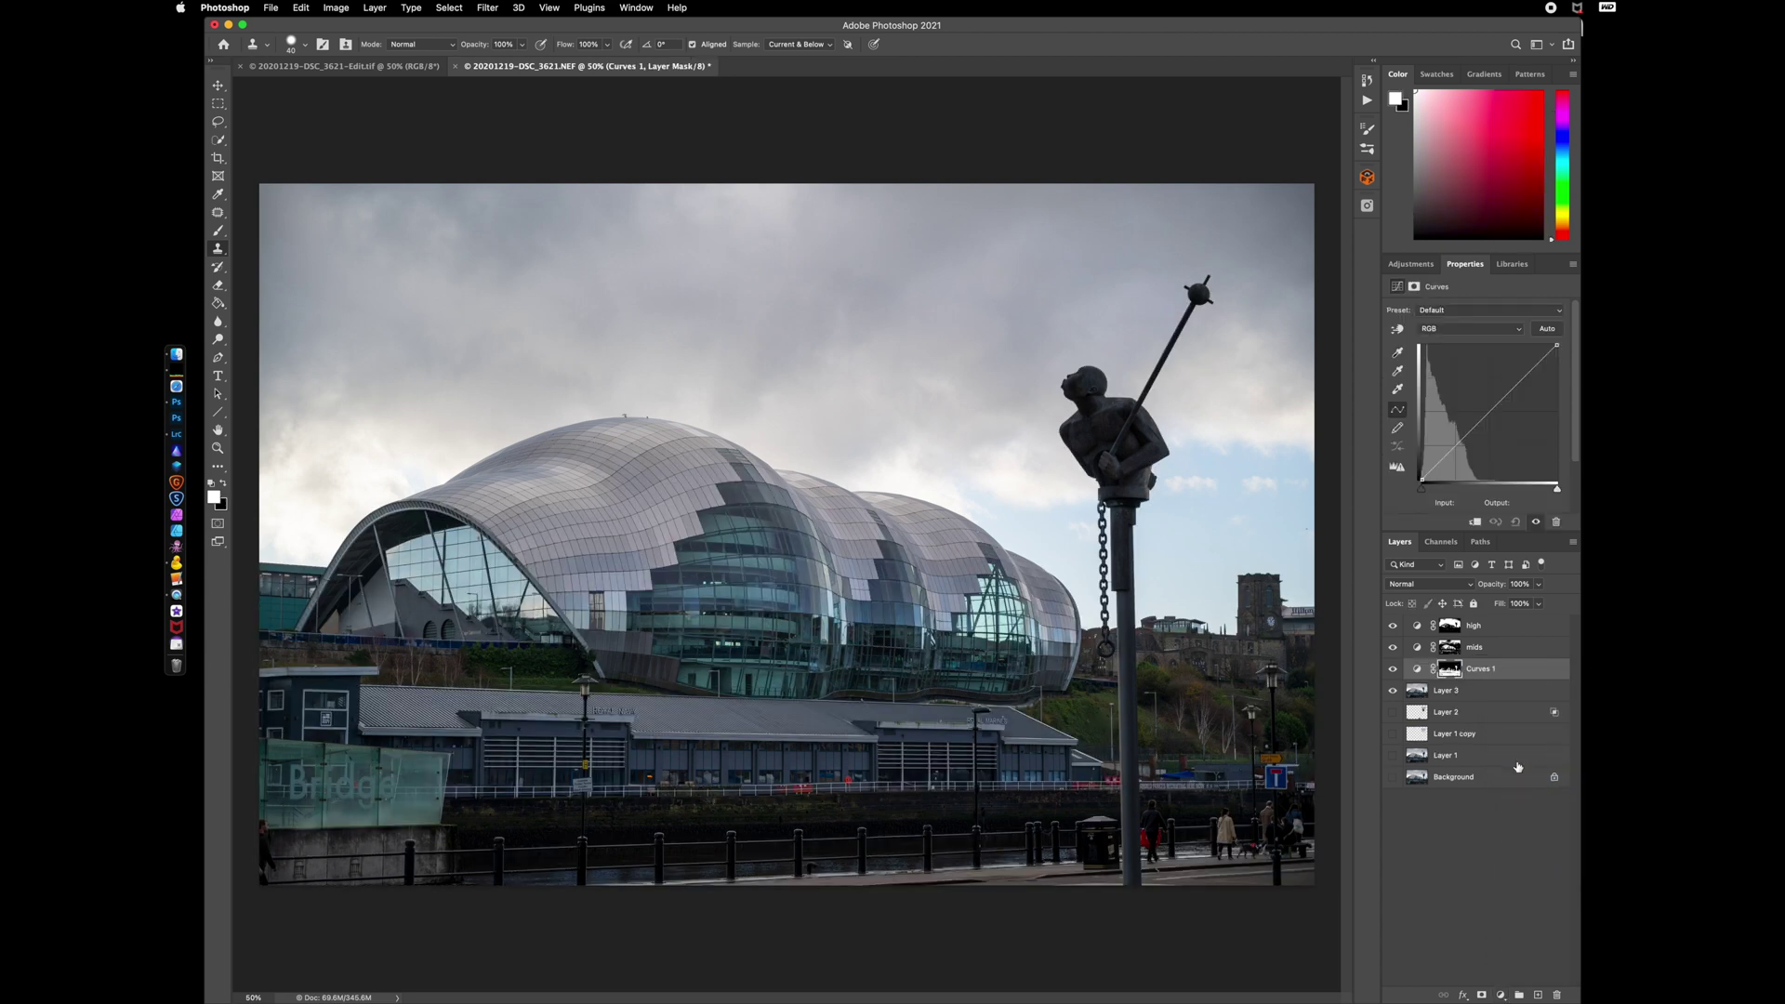
double_click(1480, 669)
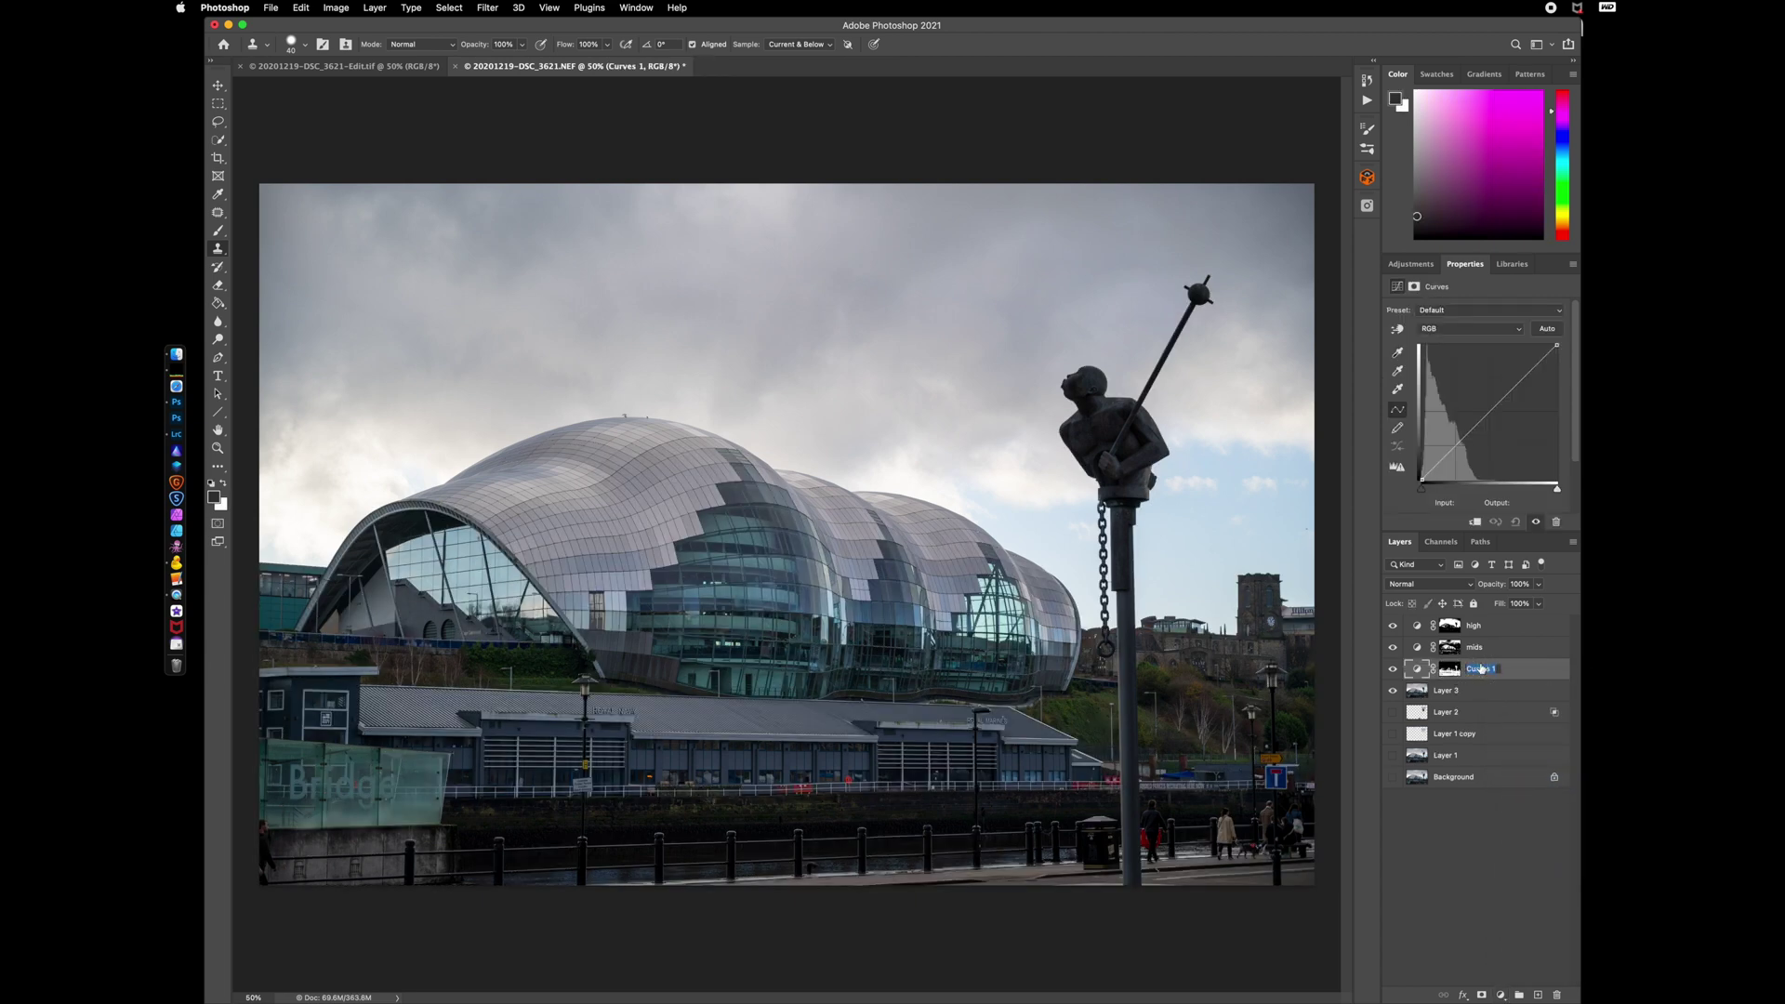
type("shadow")
key("Return")
- Shape an S-curve on the shadow layer, with points at input 67, output 31 and input 185, output 200
left_click(1511, 634)
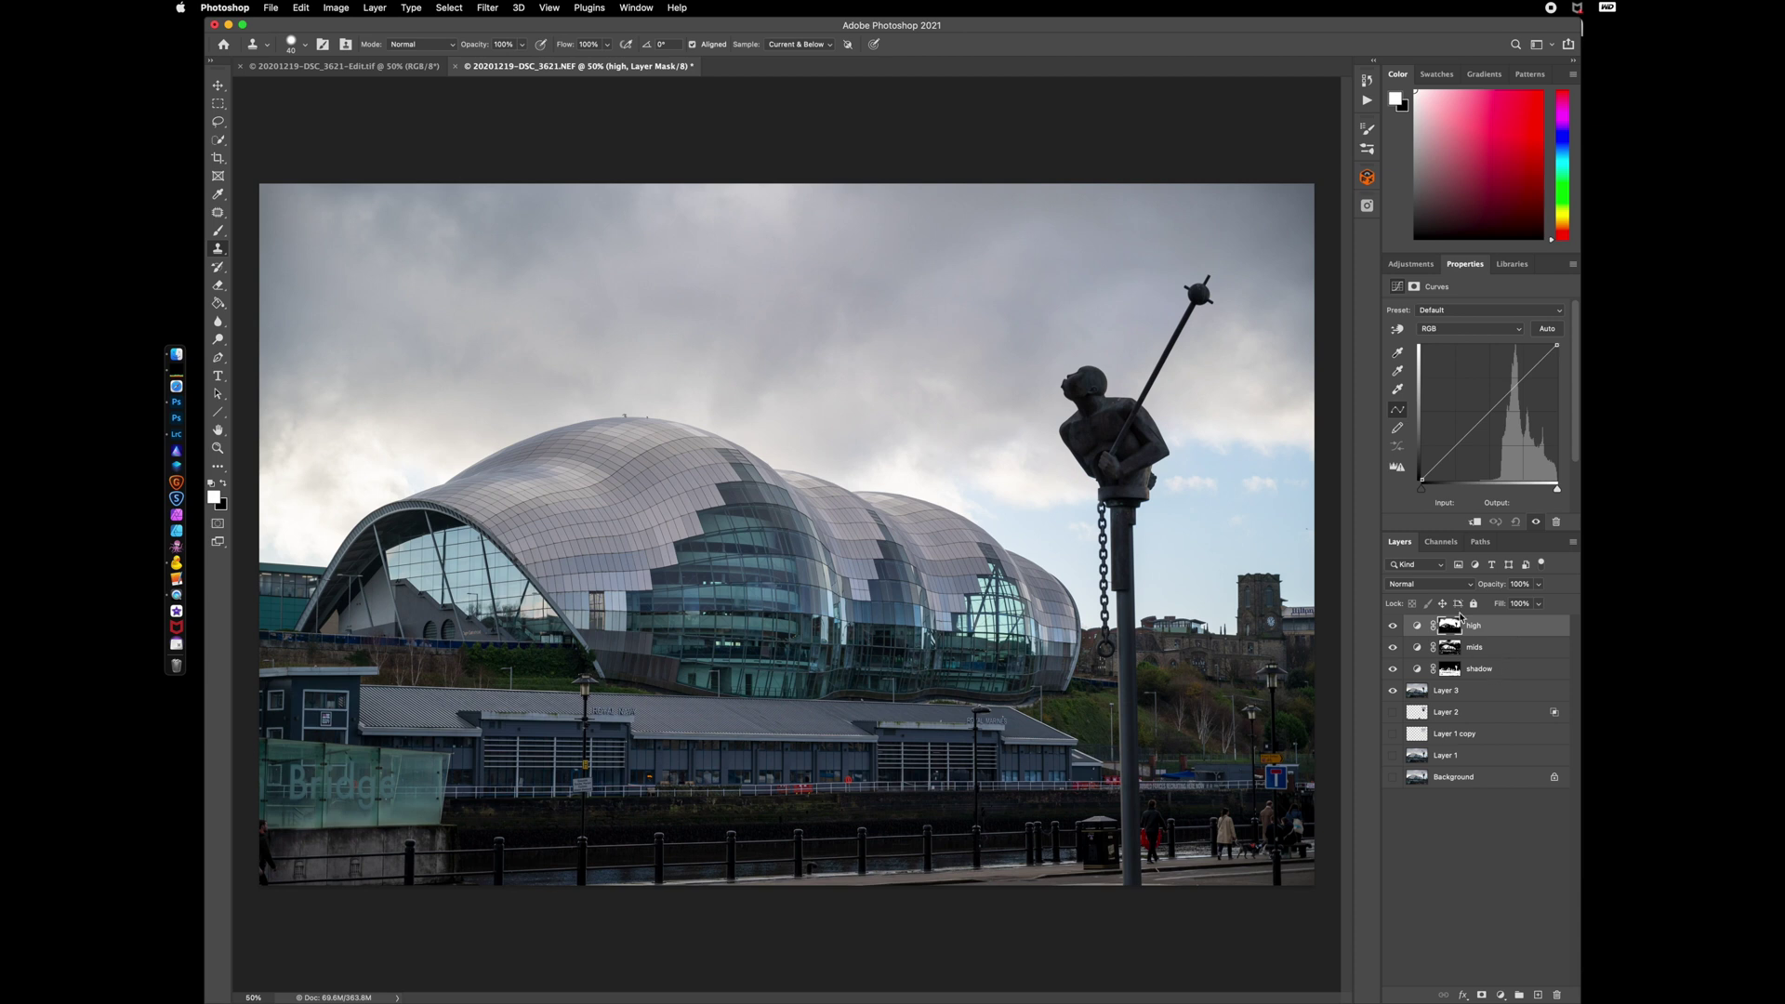
left_click(1501, 673)
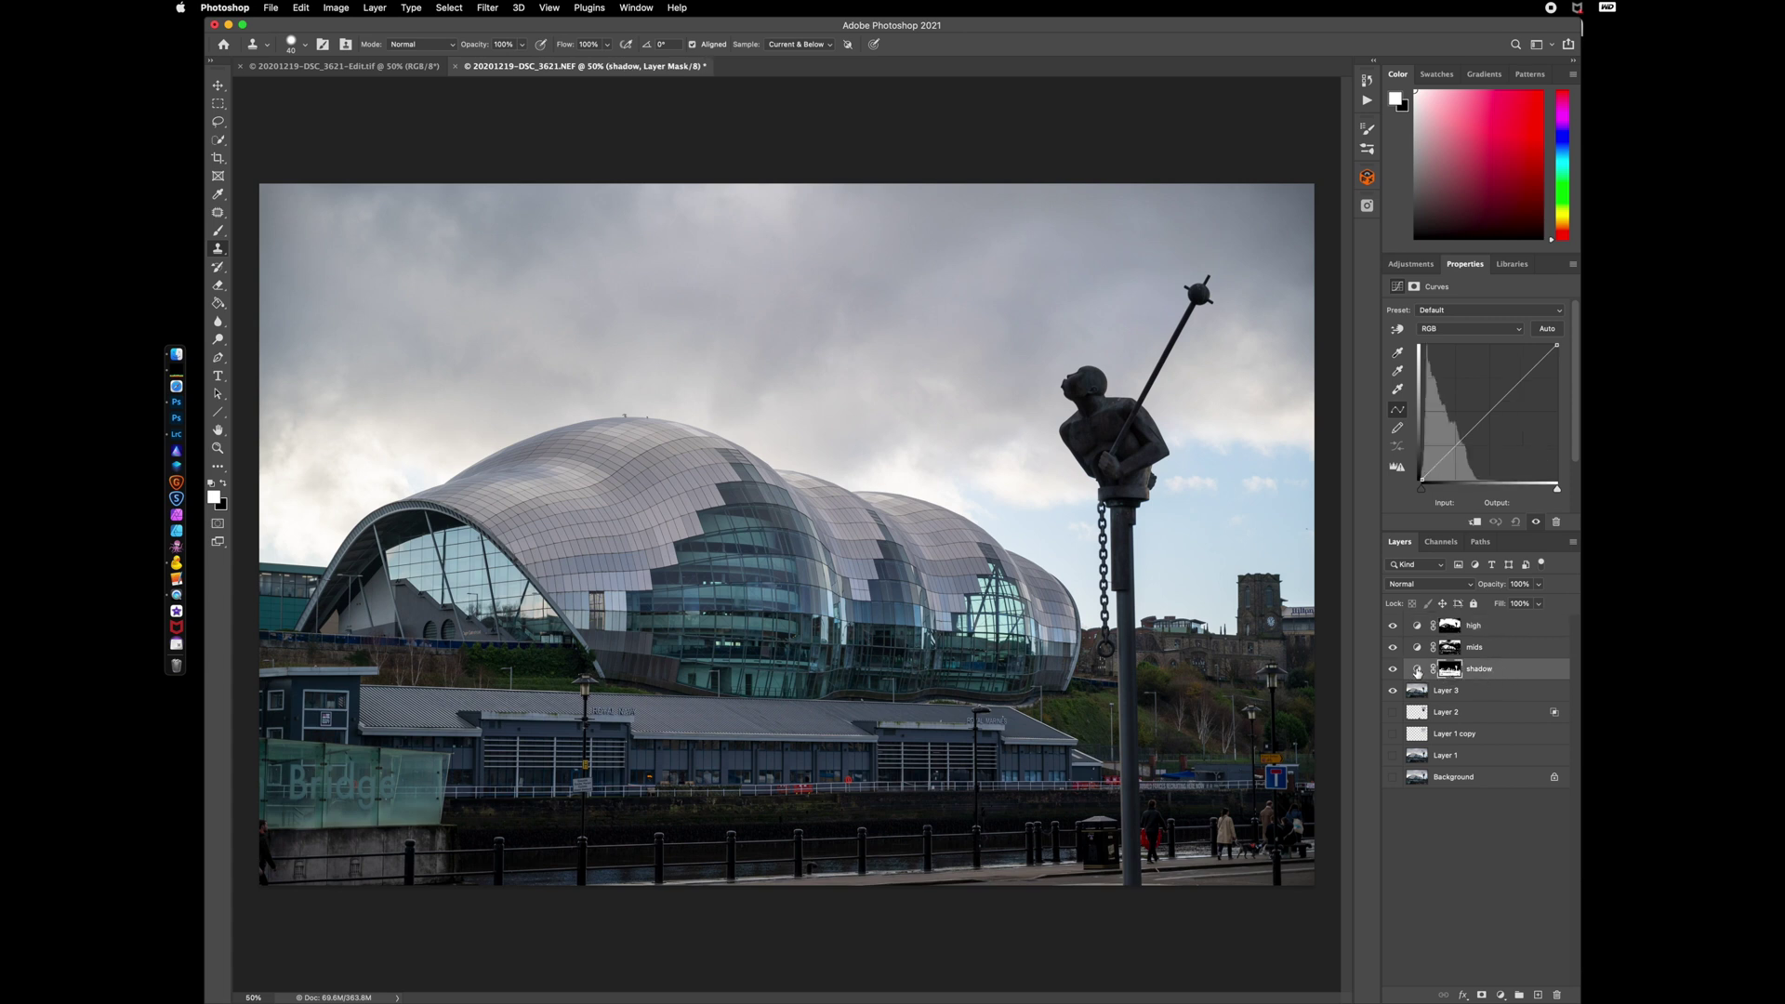
left_click(1419, 670)
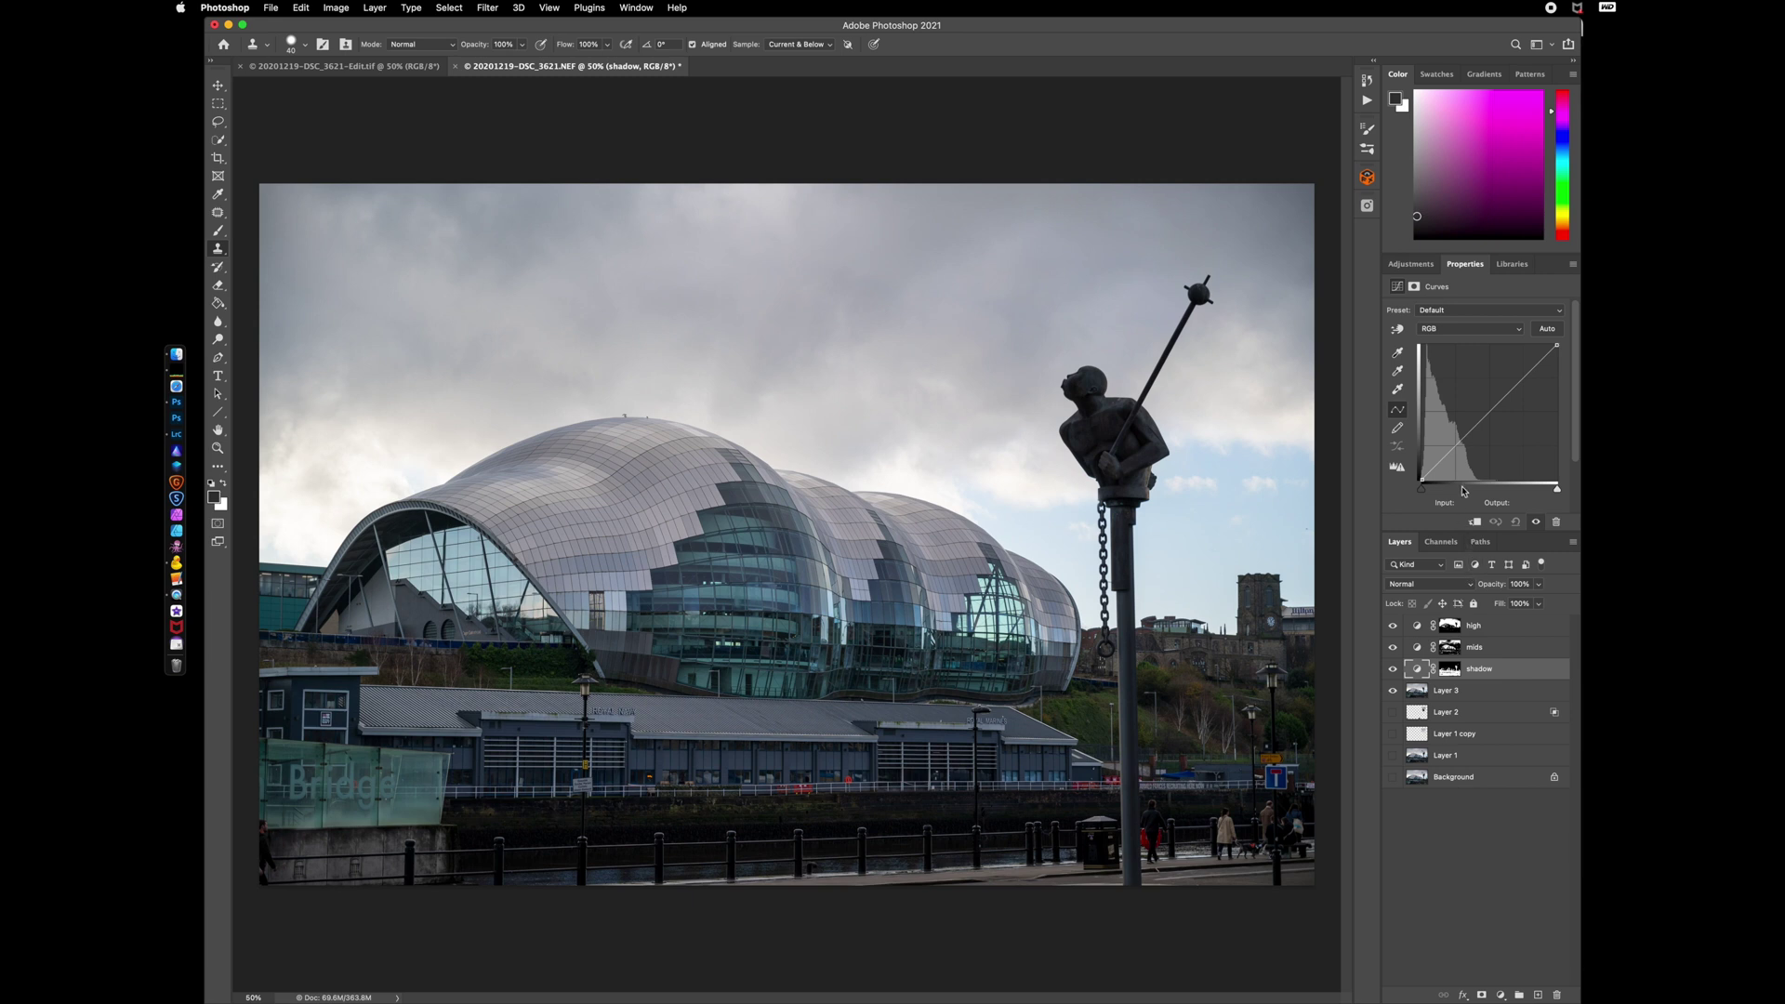
left_click(1457, 446)
left_click_drag(1457, 446, 1458, 462)
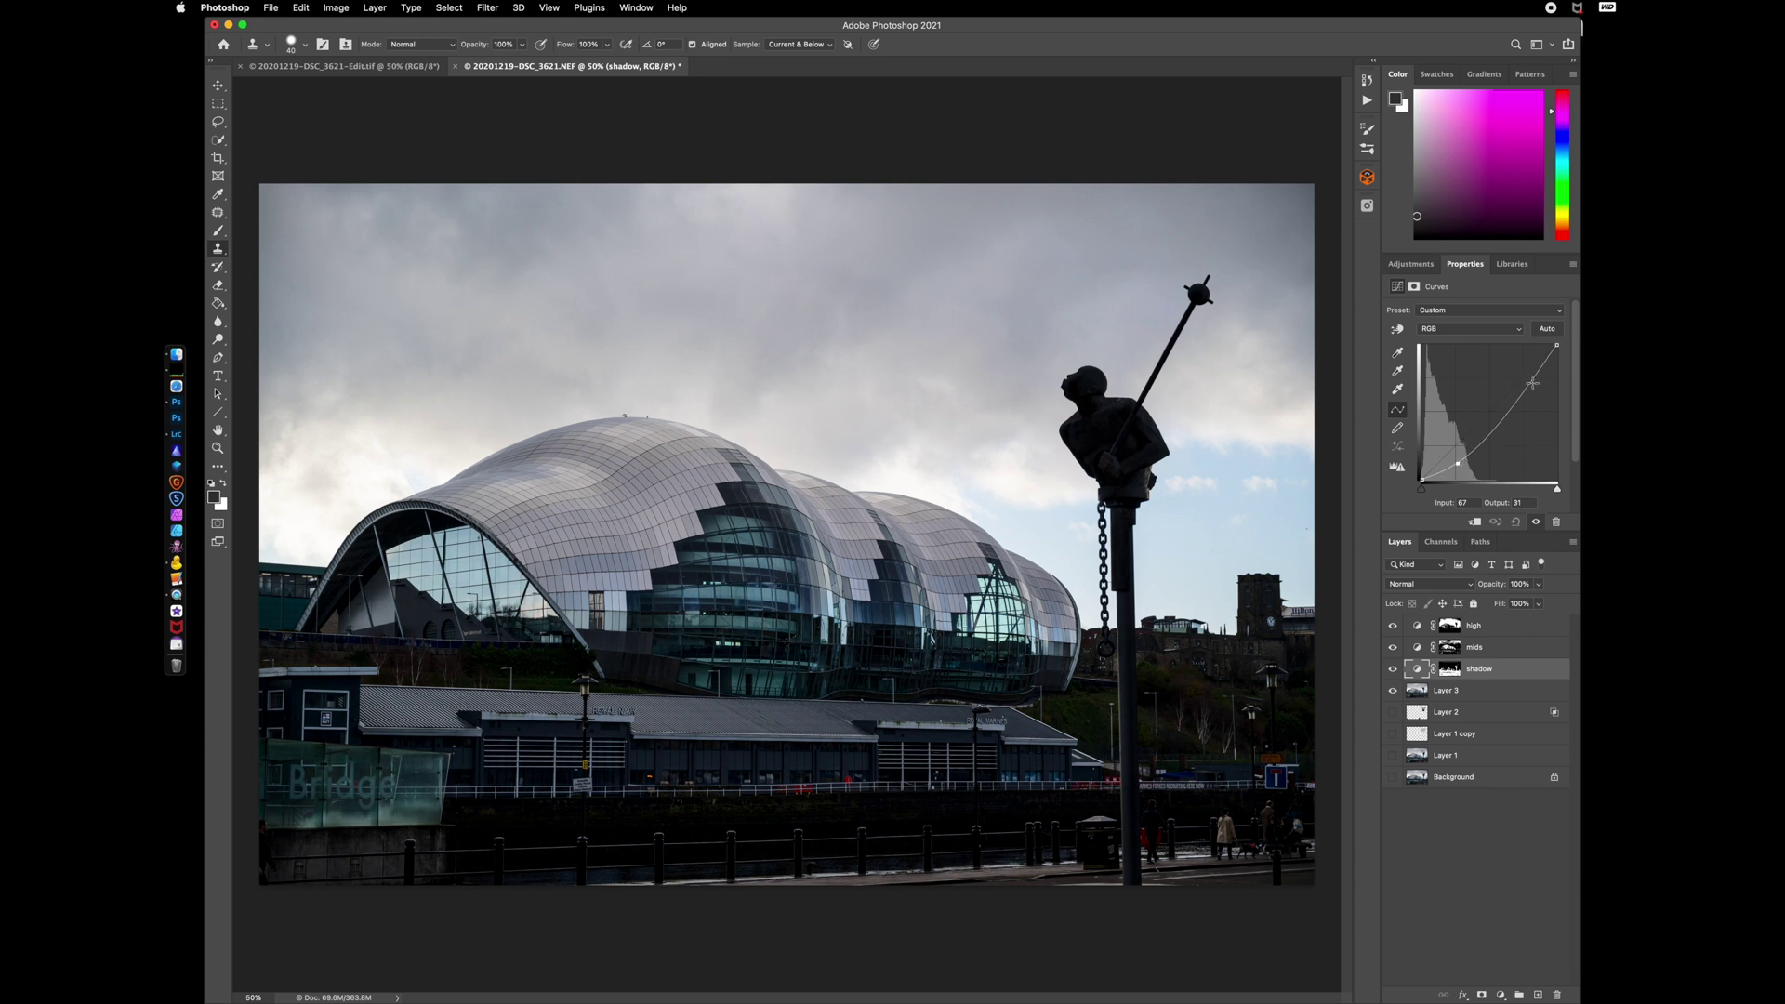
left_click_drag(1532, 384, 1520, 372)
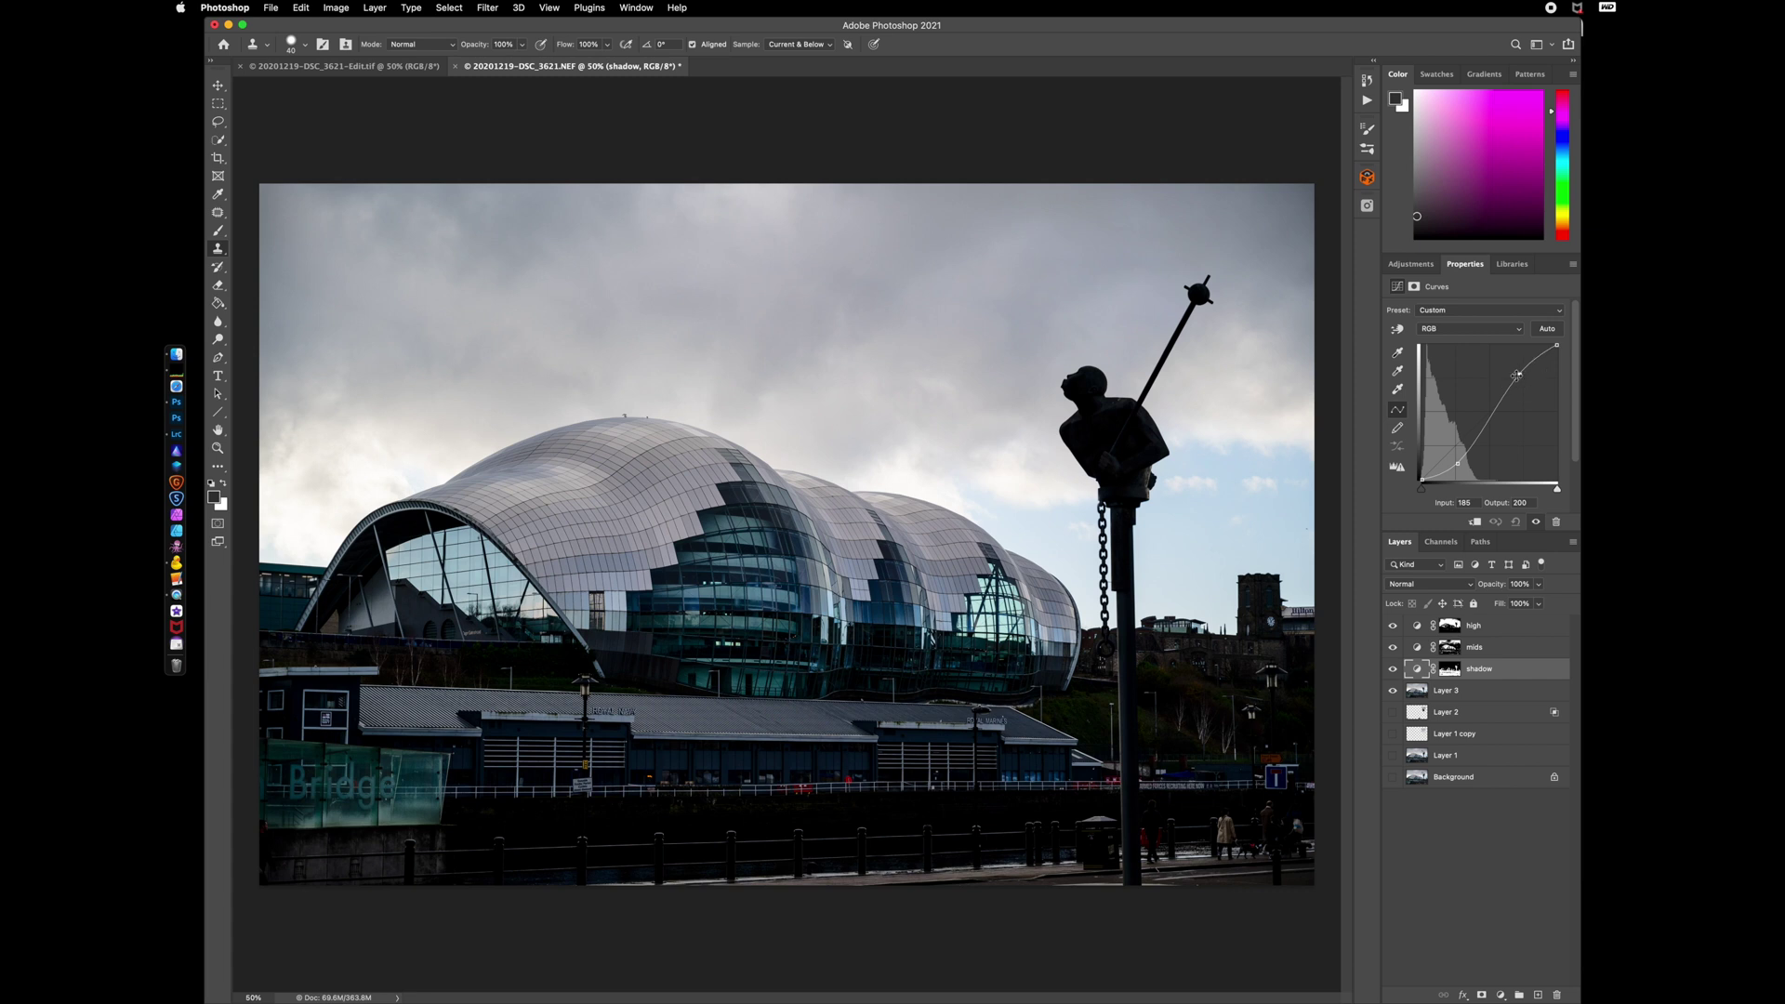
- Try darkening the mids layer with a curve point at input 125, output 90, and reset its curve
left_click(1418, 651)
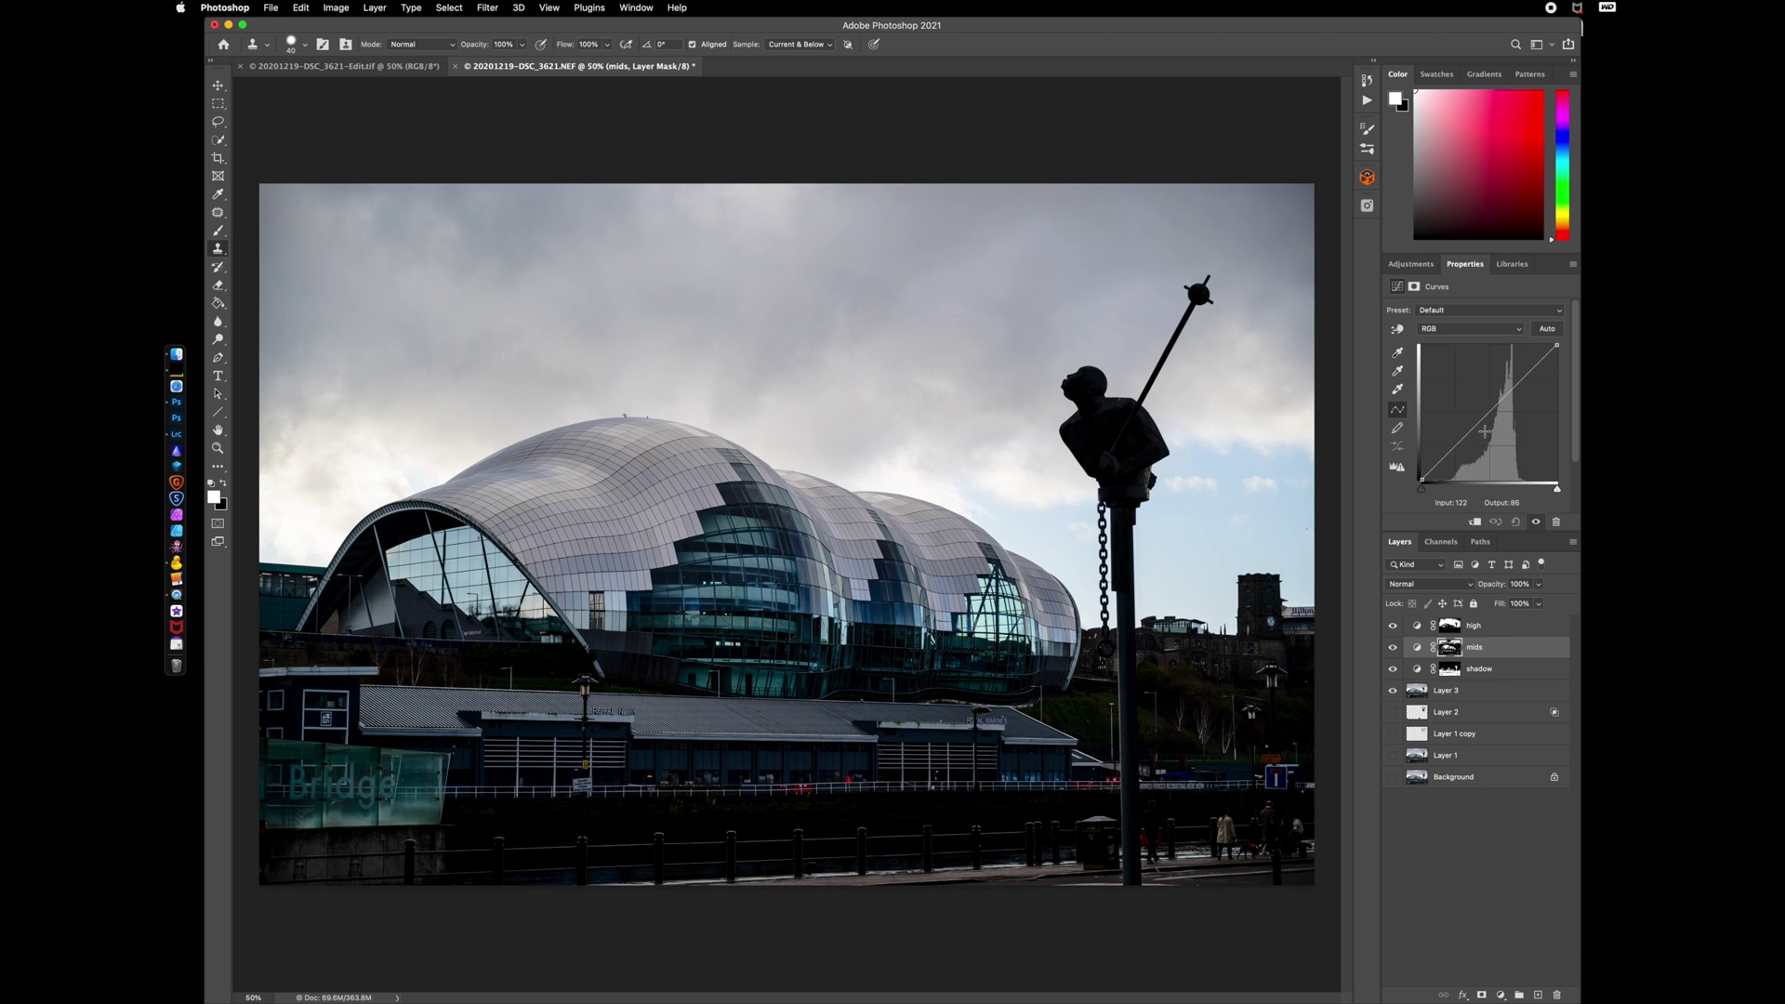
left_click_drag(1482, 421, 1488, 432)
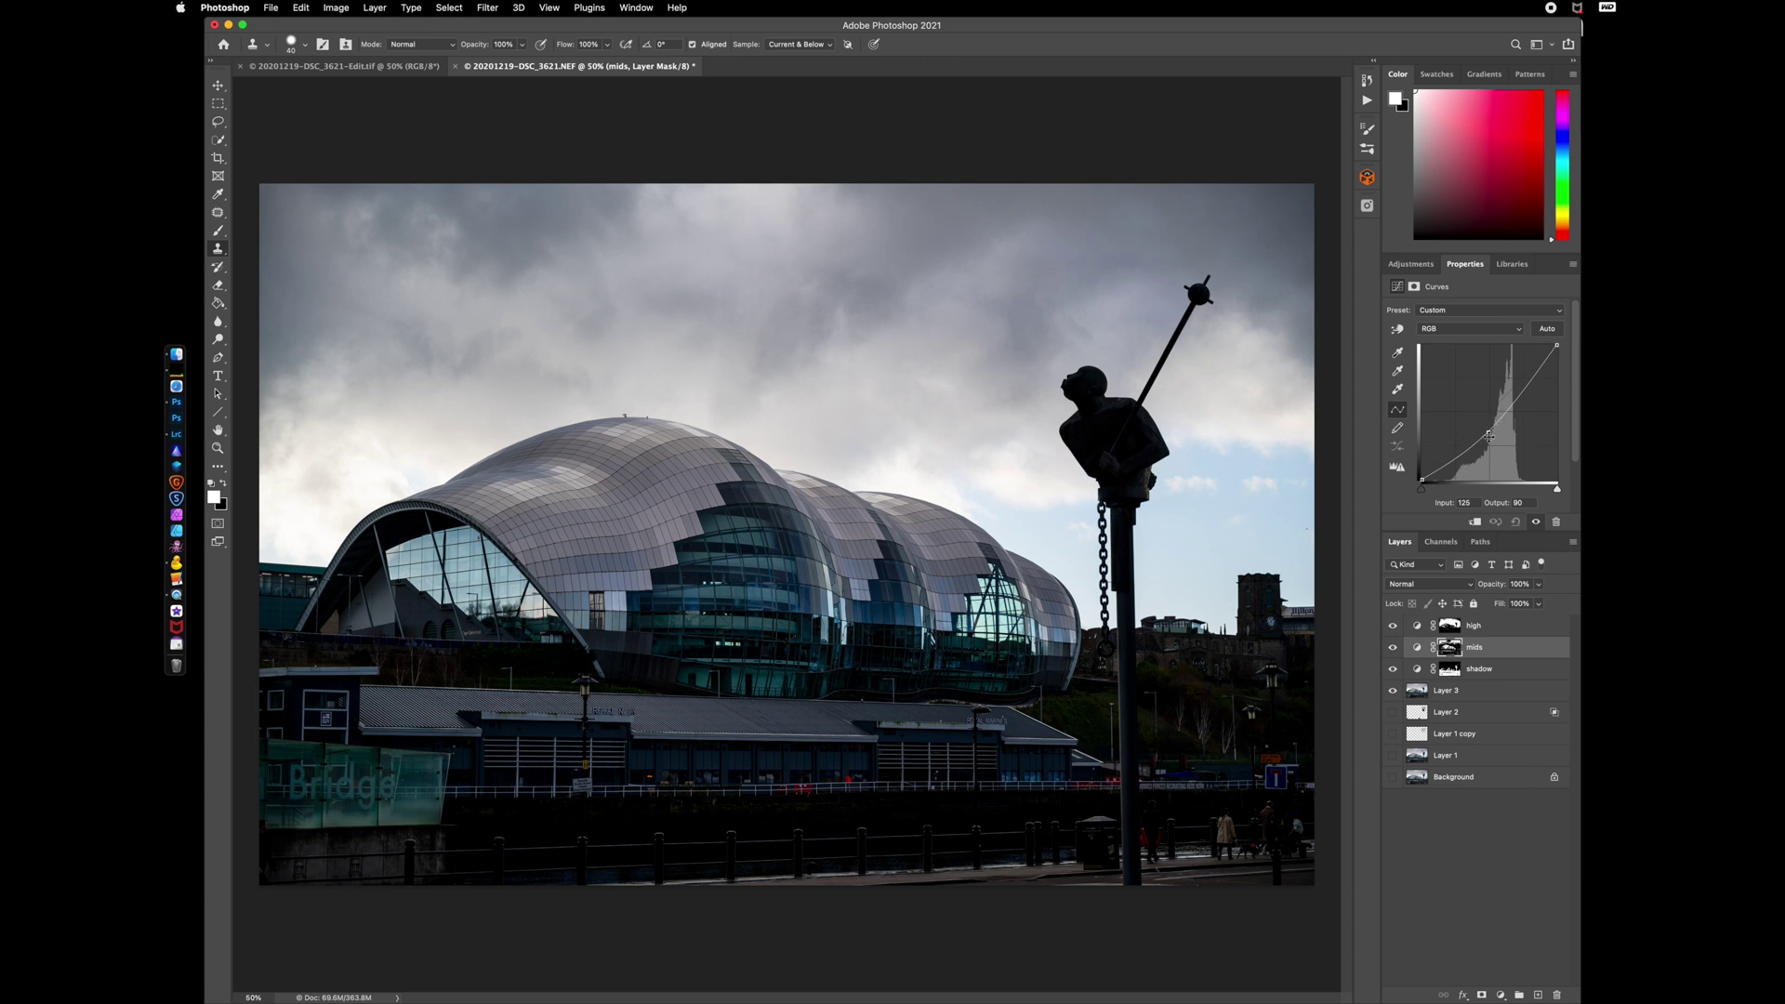
left_click_drag(1488, 432, 1515, 521)
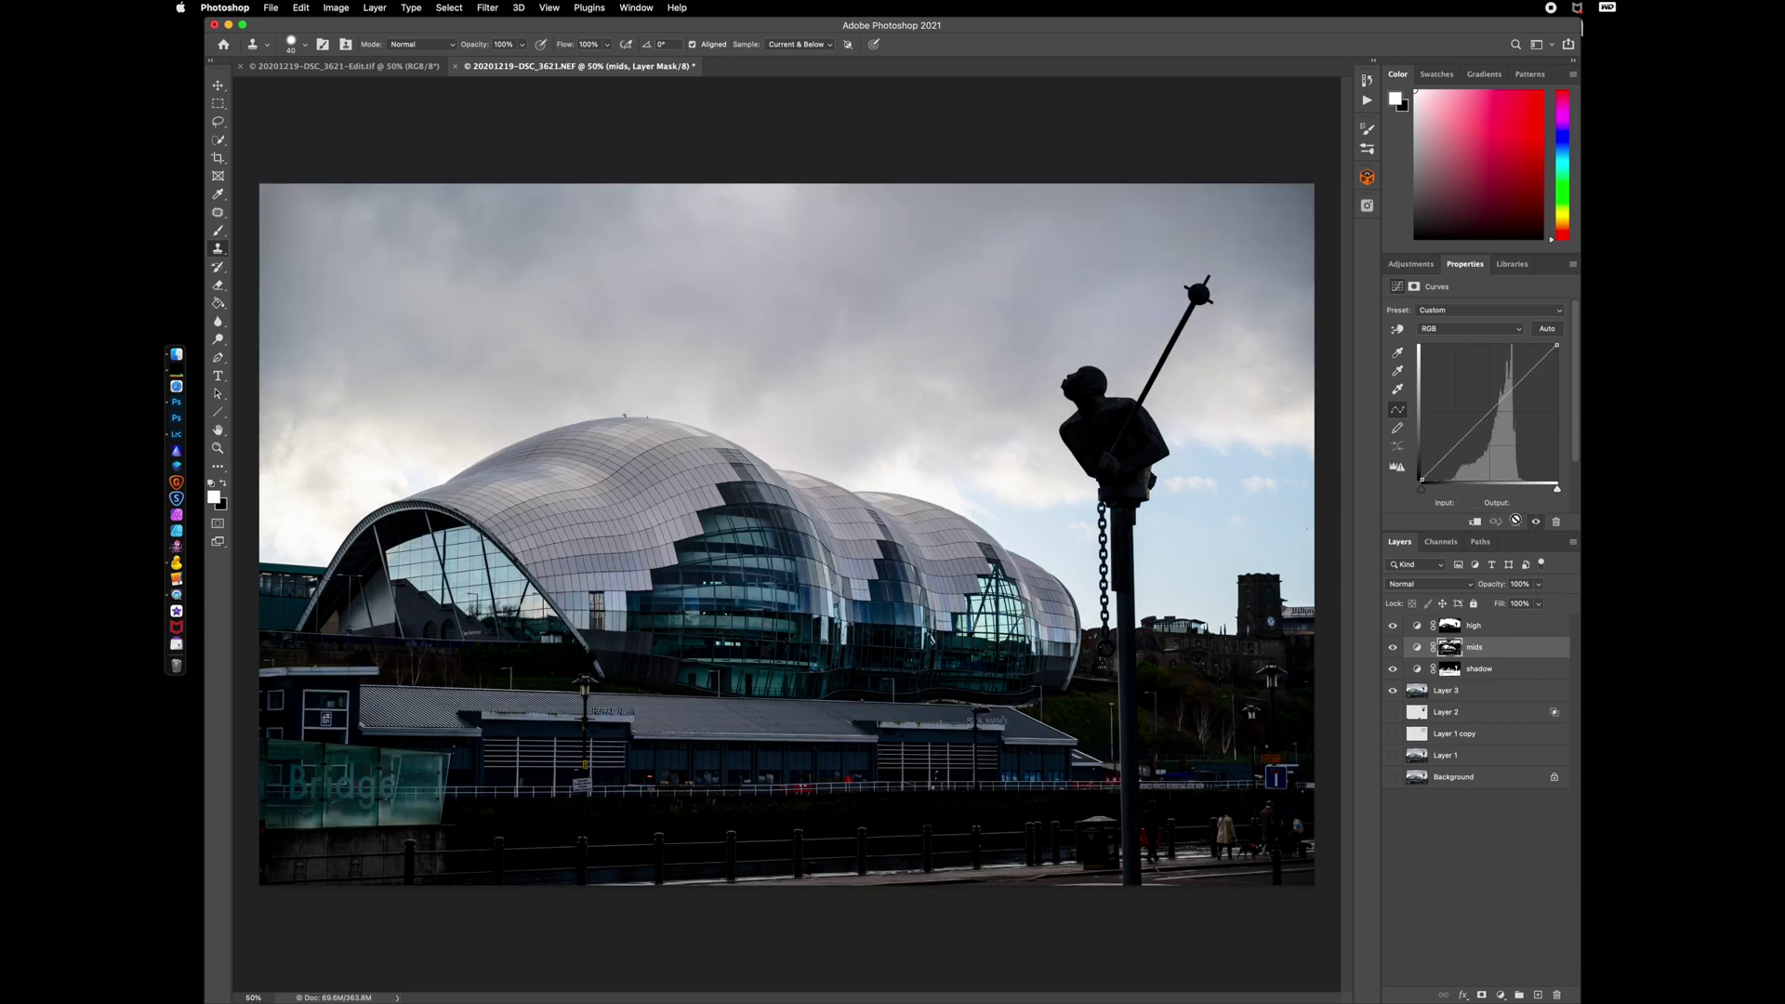
- Reset the shadow layer's curve to default and toggle the visibility of the Curves layers
left_click(1432, 670)
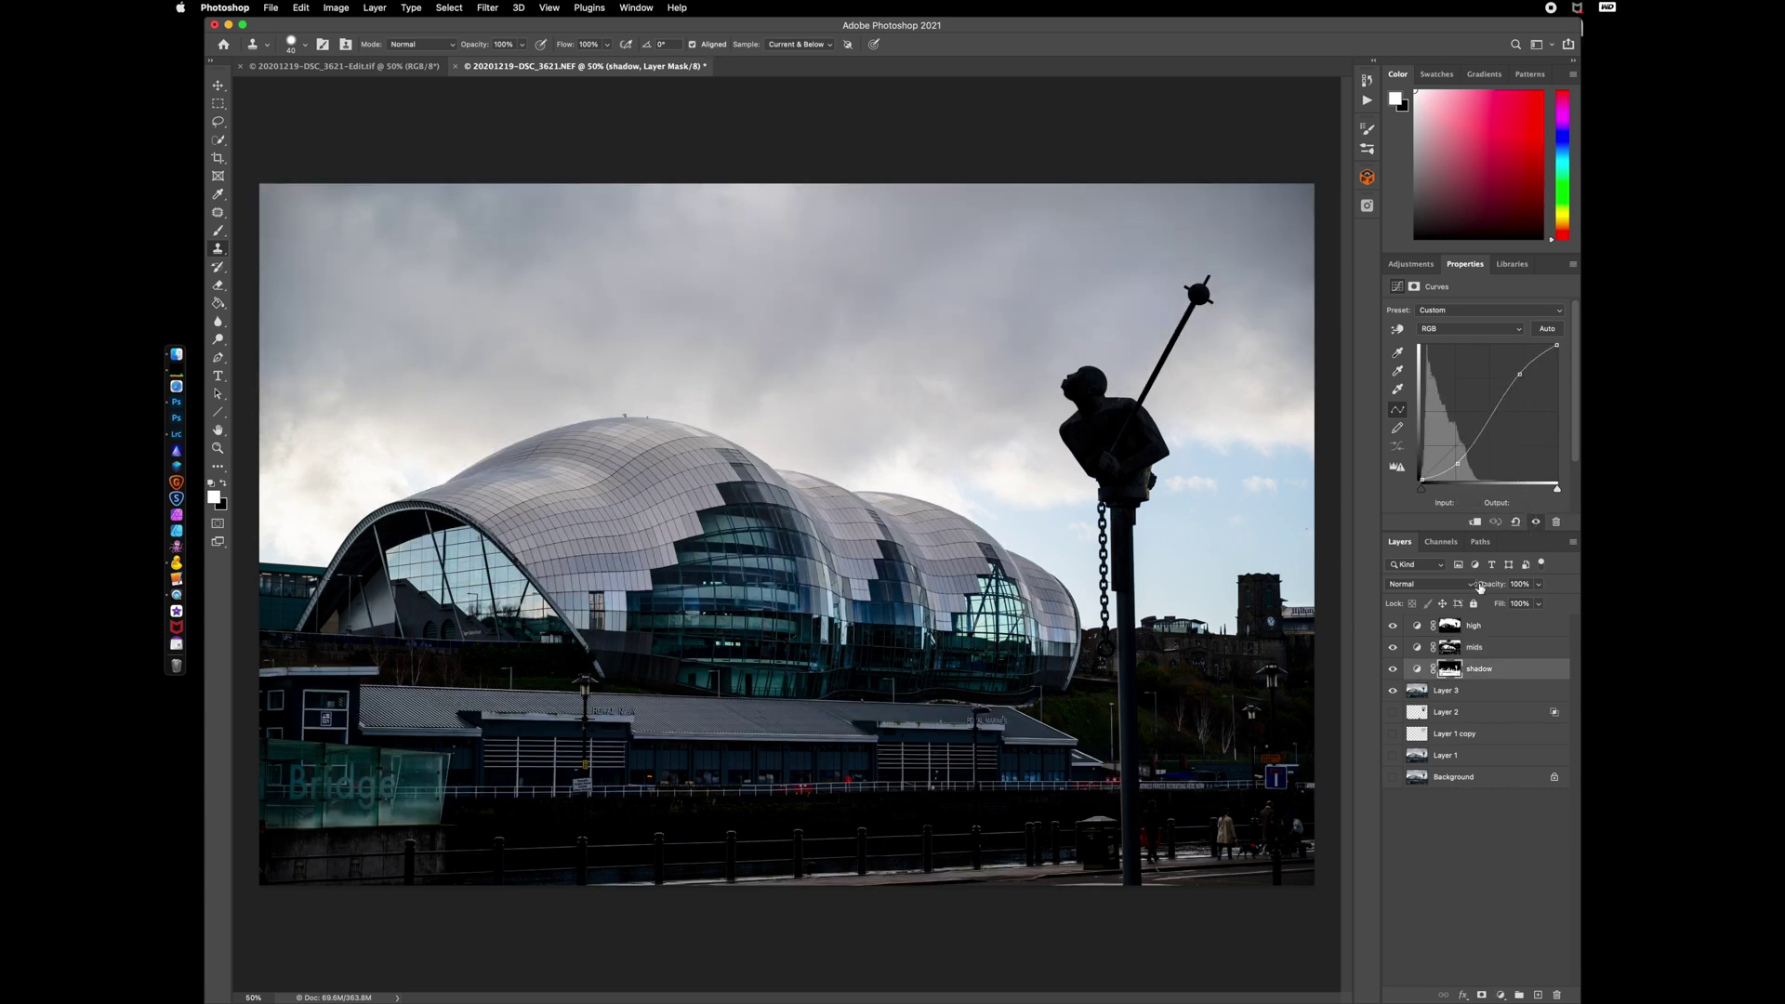
left_click(1517, 522)
left_click_drag(1393, 626, 1393, 668)
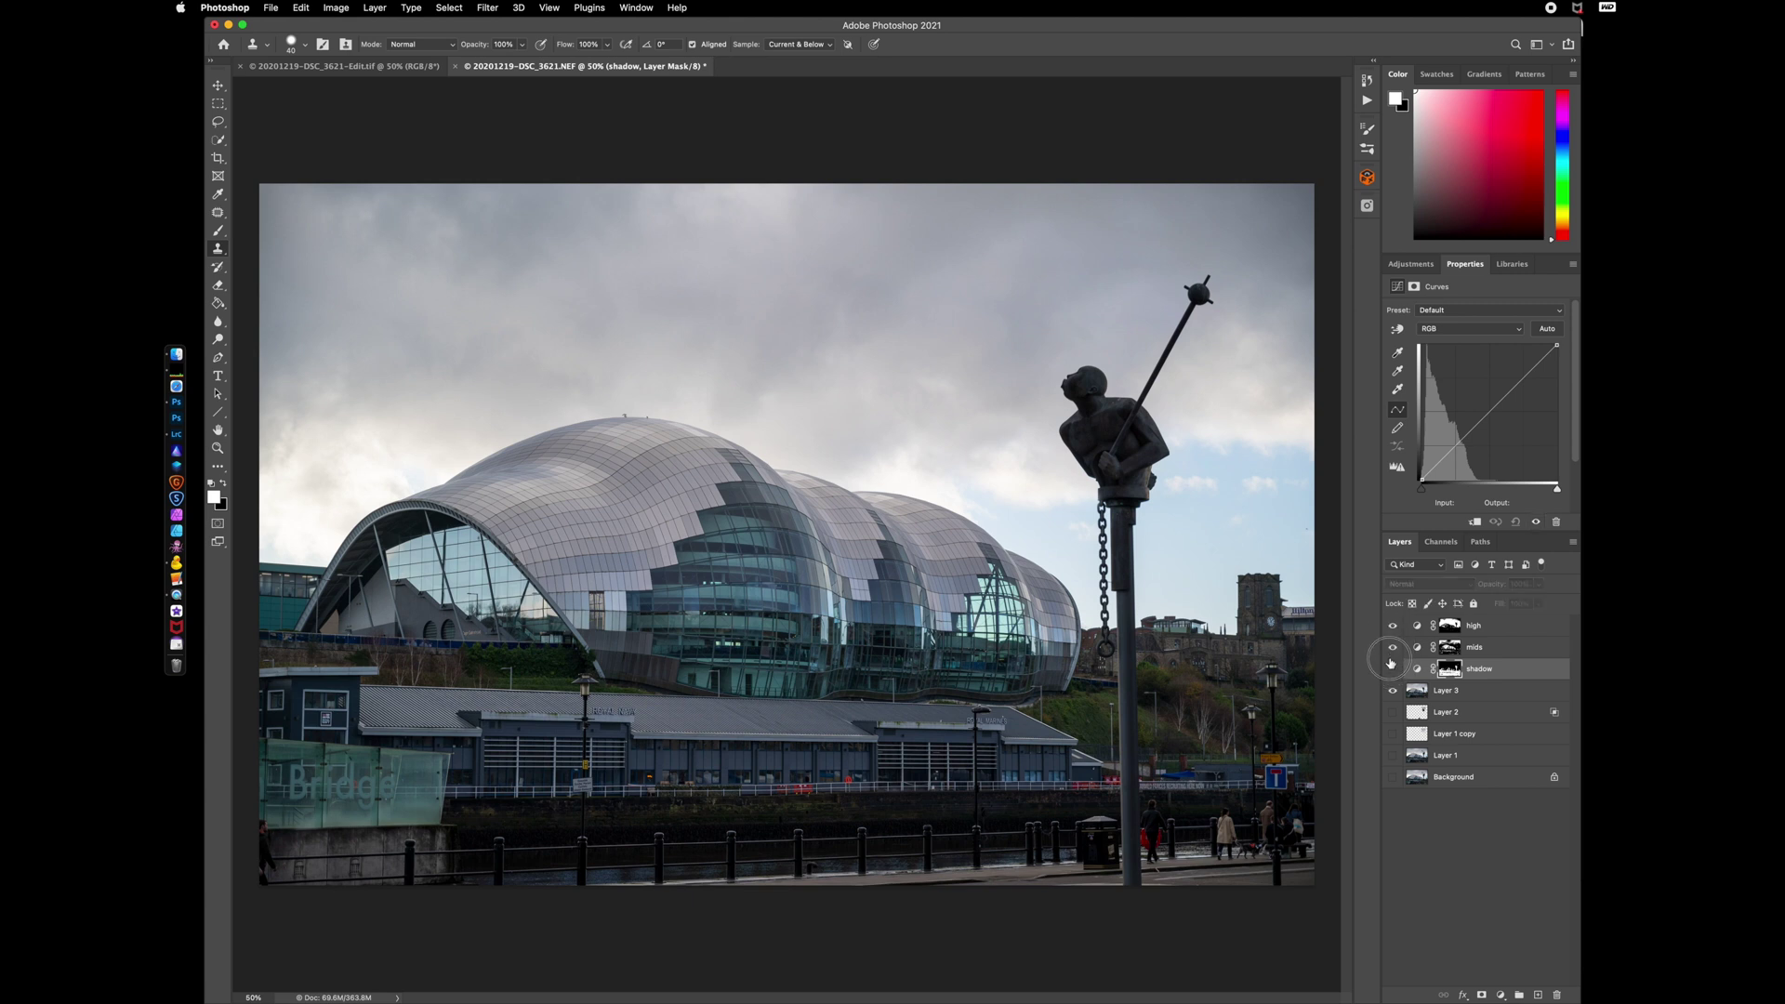
- Delete the high, mids and shadow Curves adjustment layers above Layer 3
left_click(1530, 673)
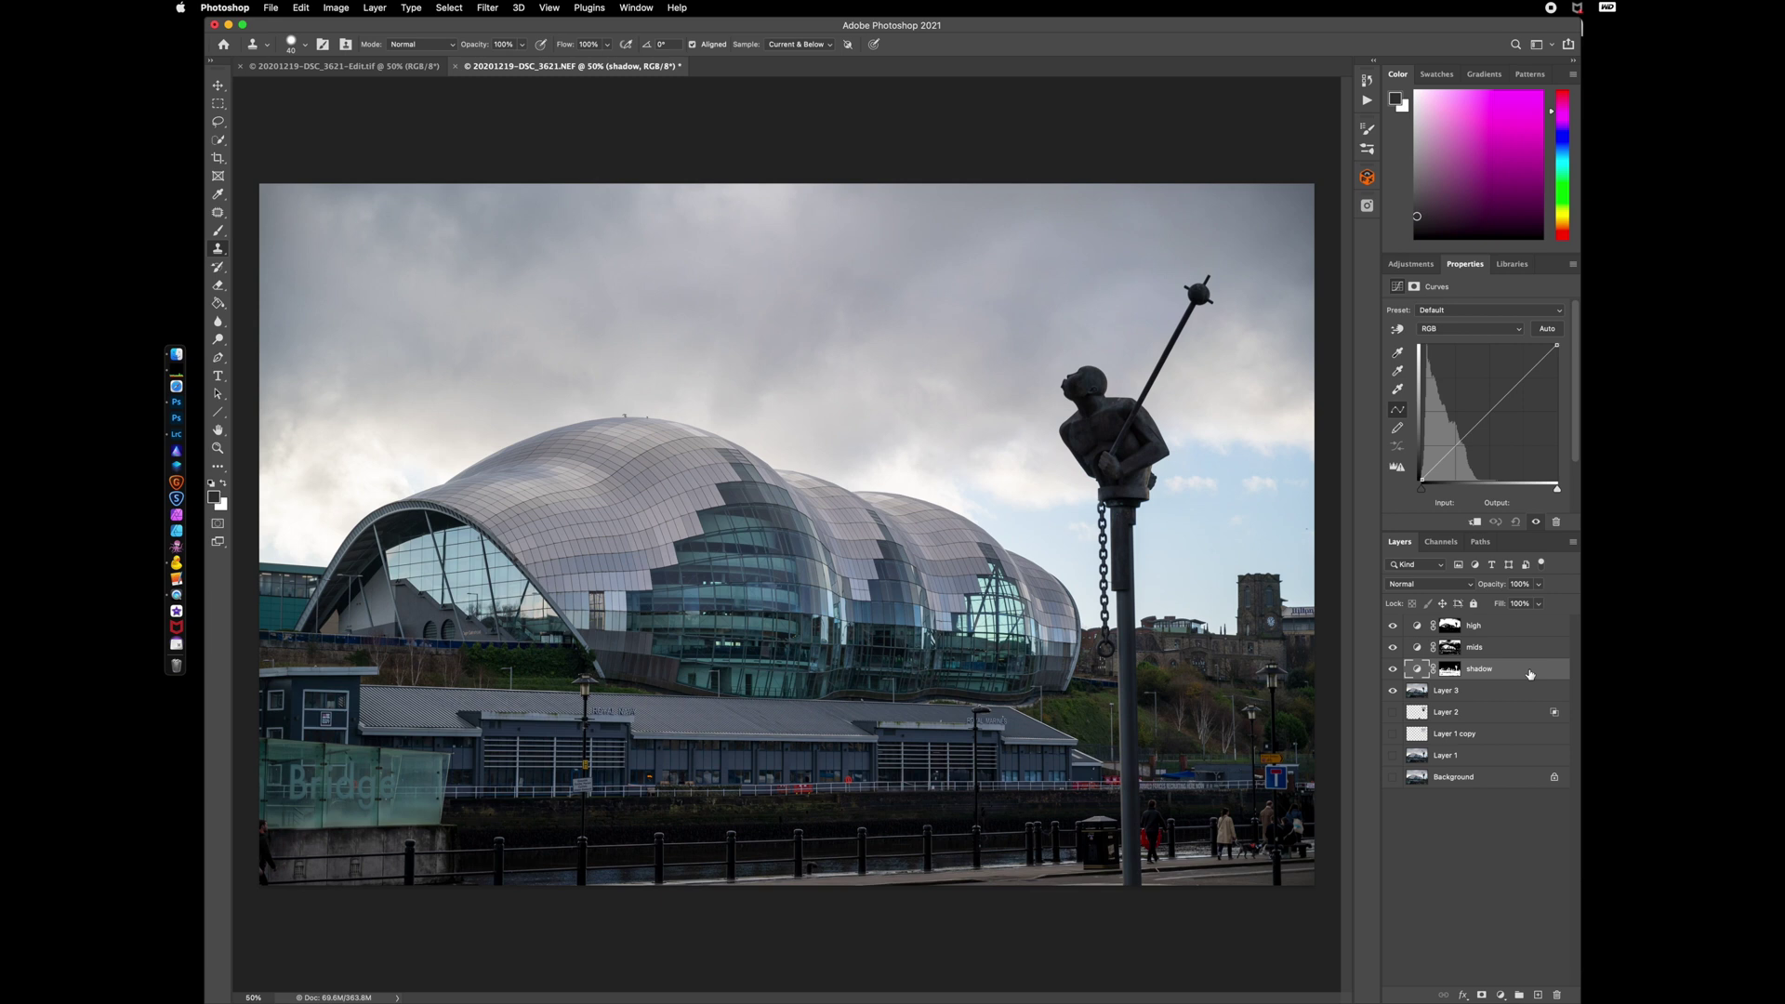
left_click(1497, 632)
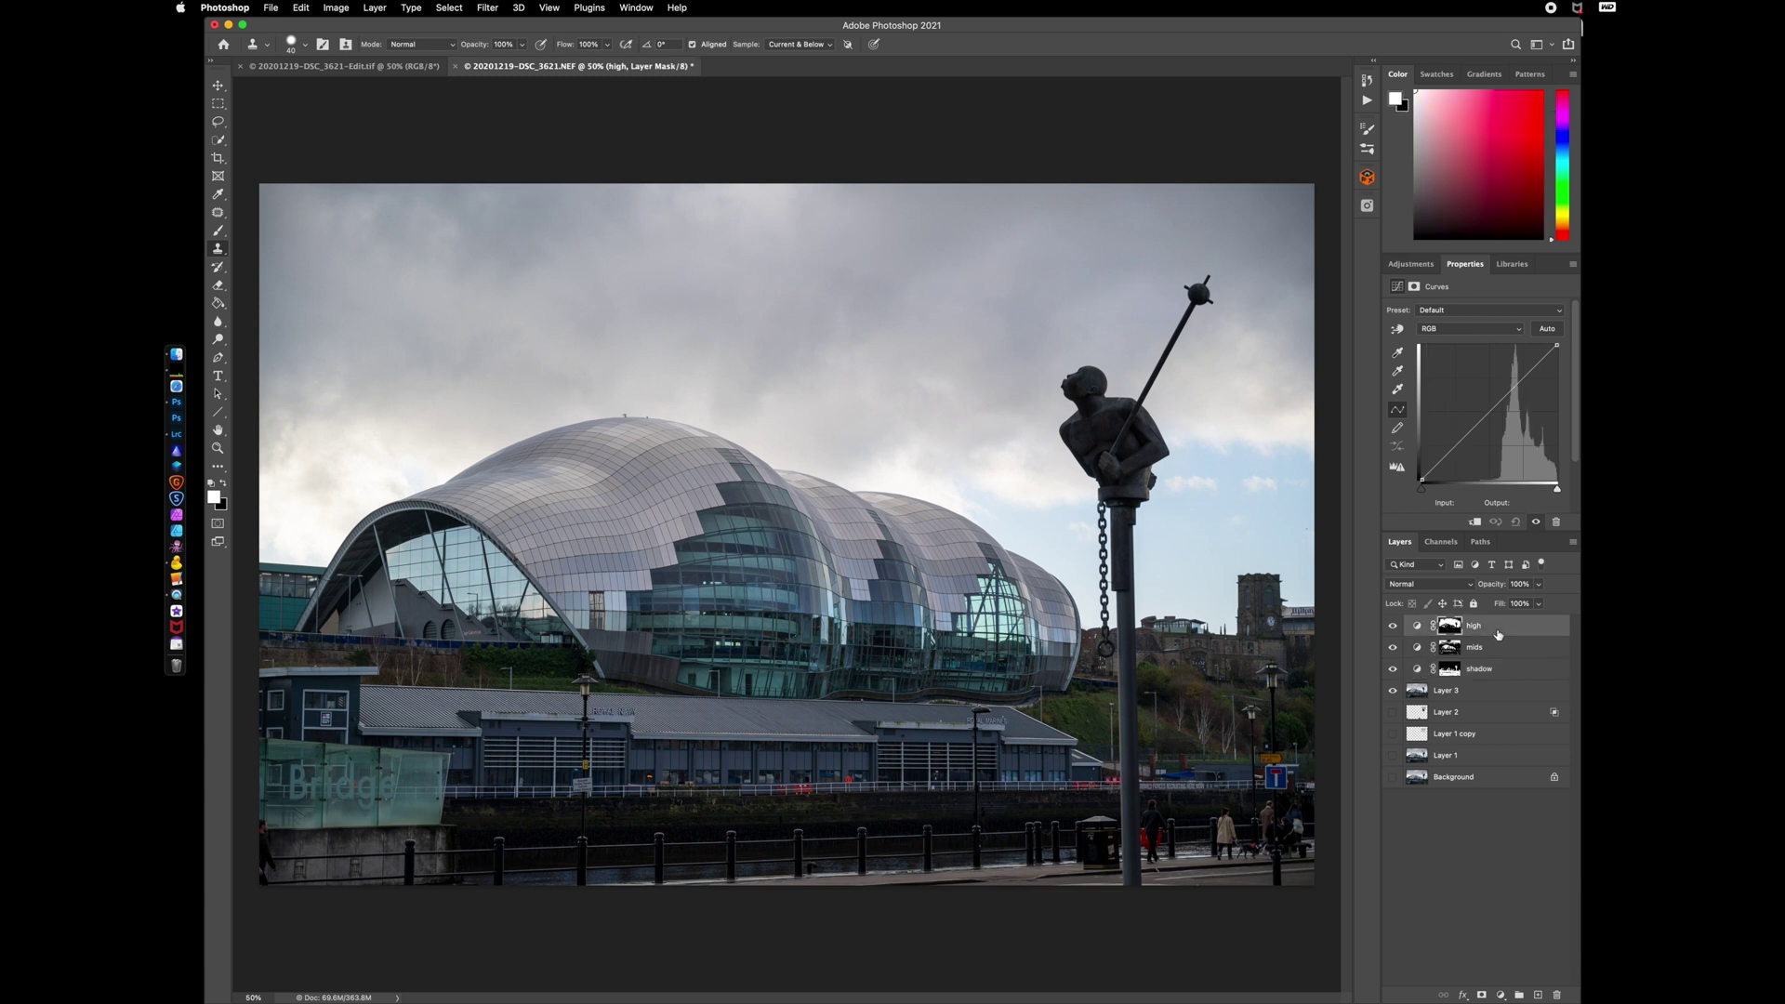
key("BackSpace")
key("BackSpace")
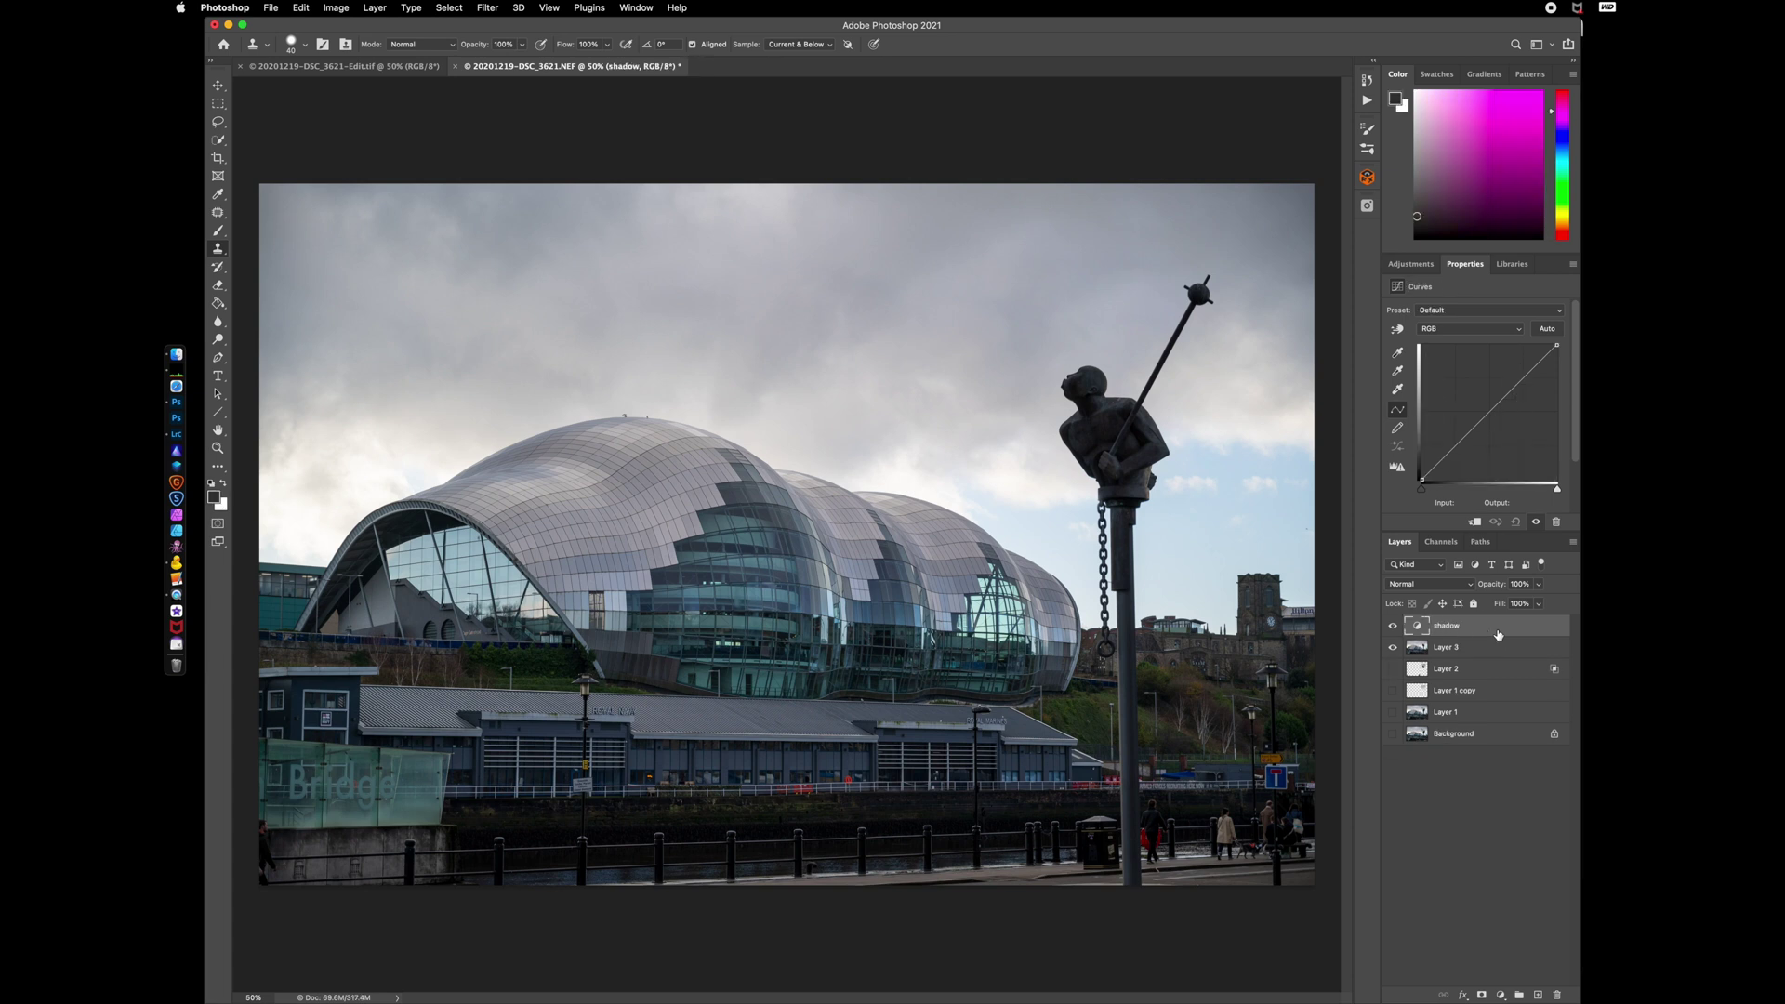
key("BackSpace")
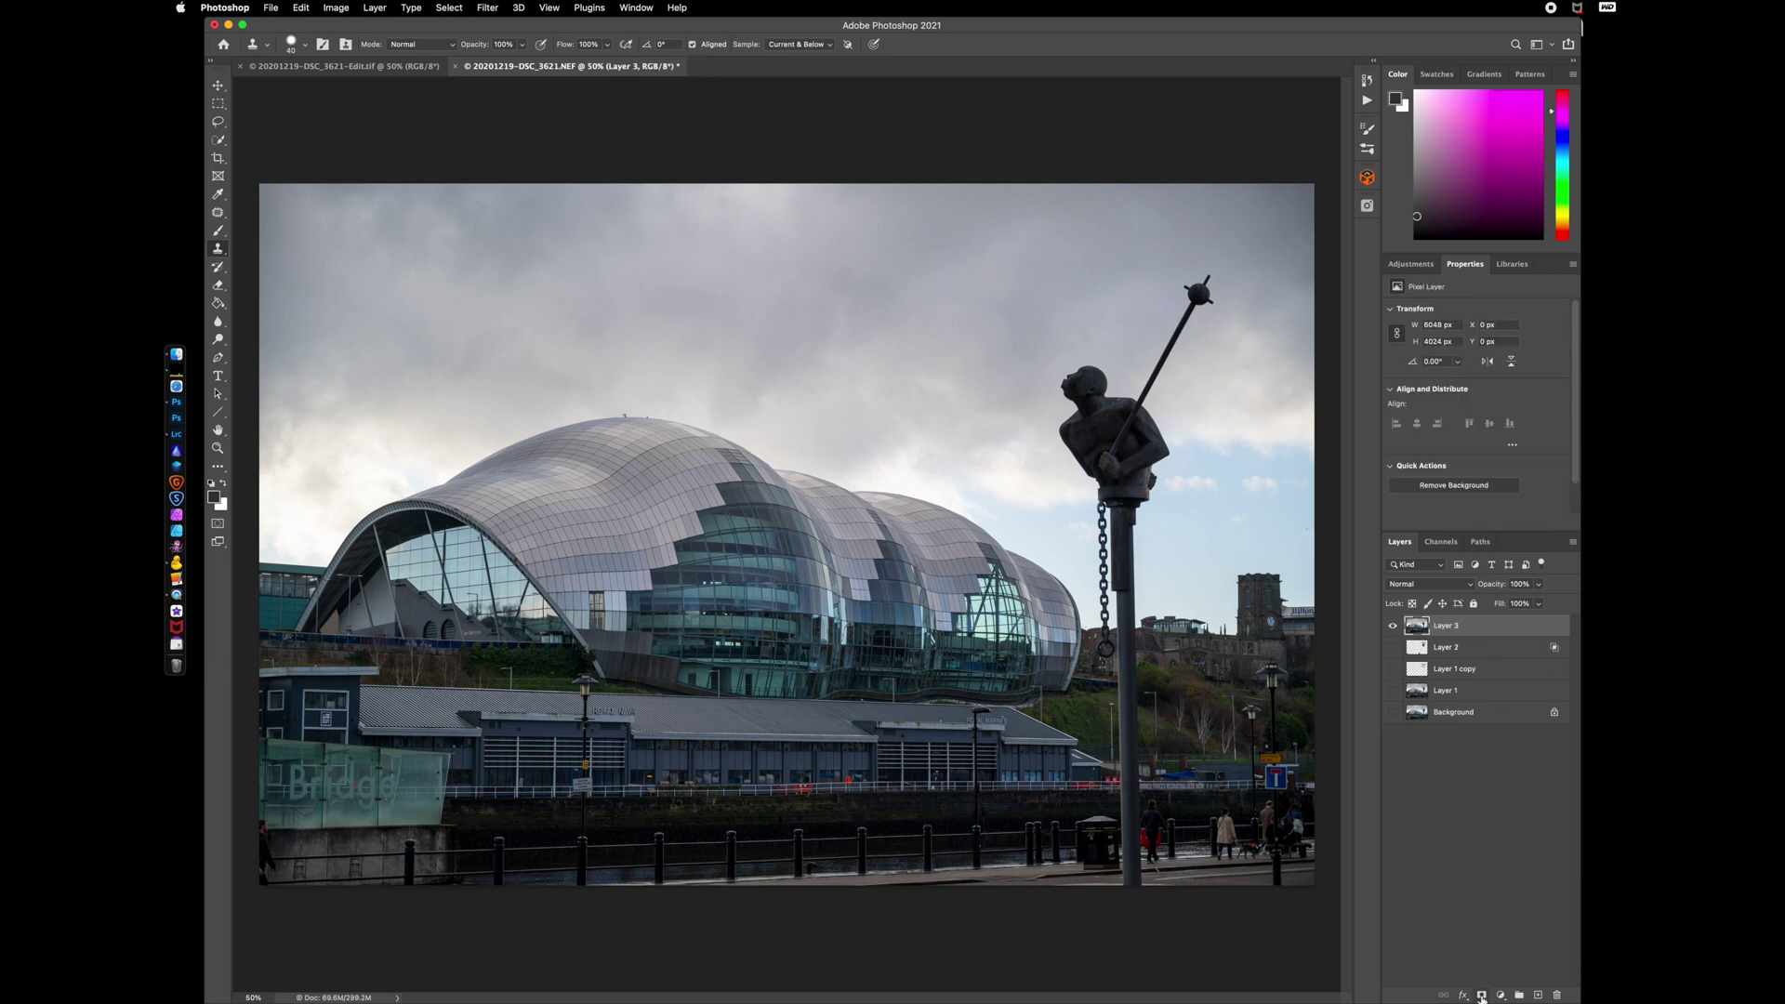
- Add a Levels adjustment layer with default settings above Layer 3 and toggle its visibility to compare
left_click(1483, 996)
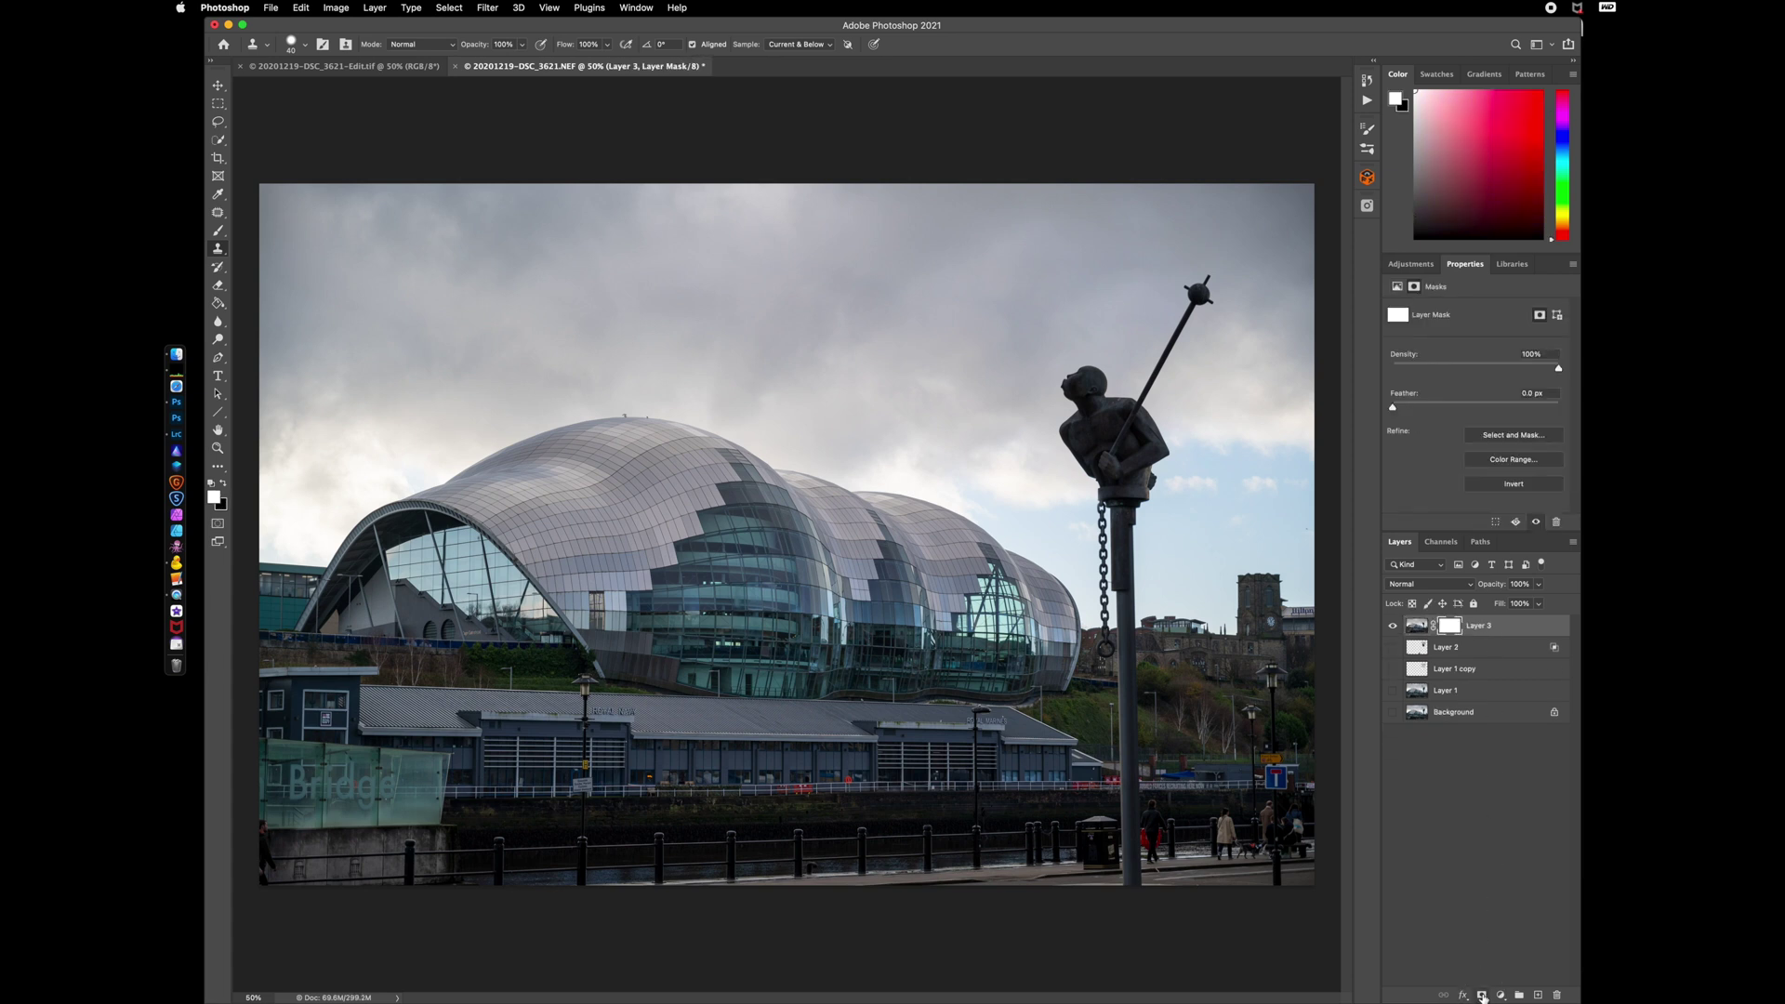
key("super+z")
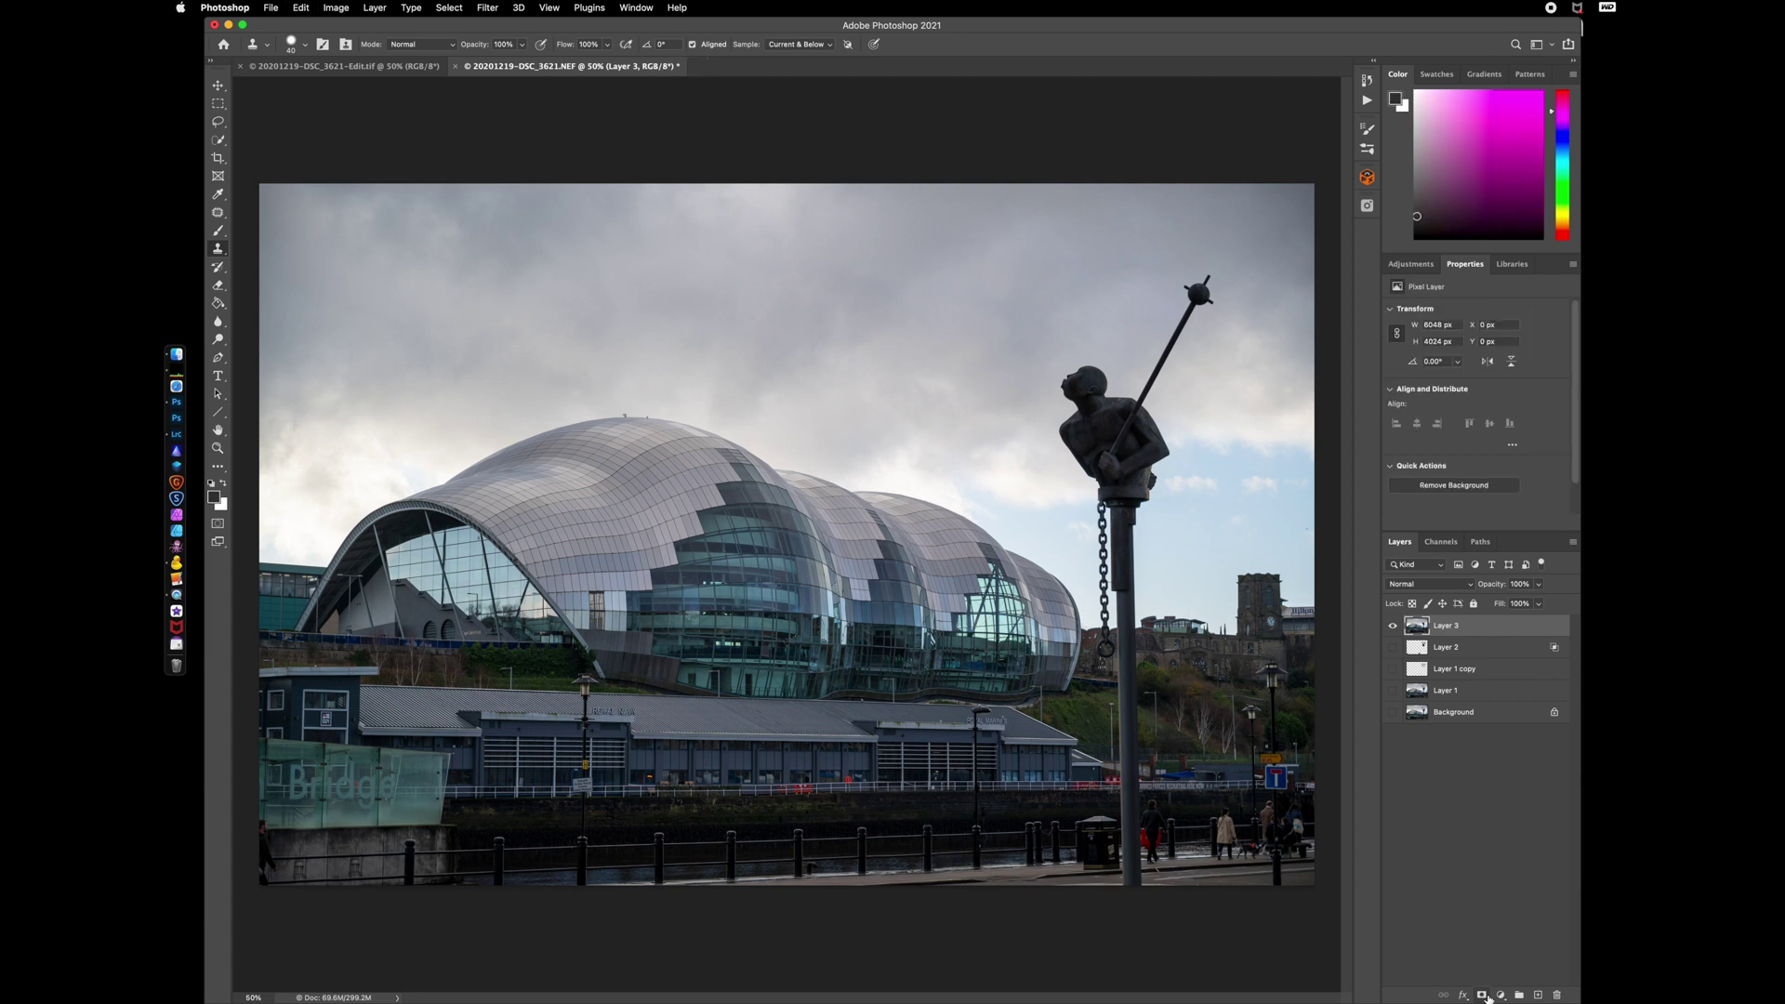
left_click(1501, 996)
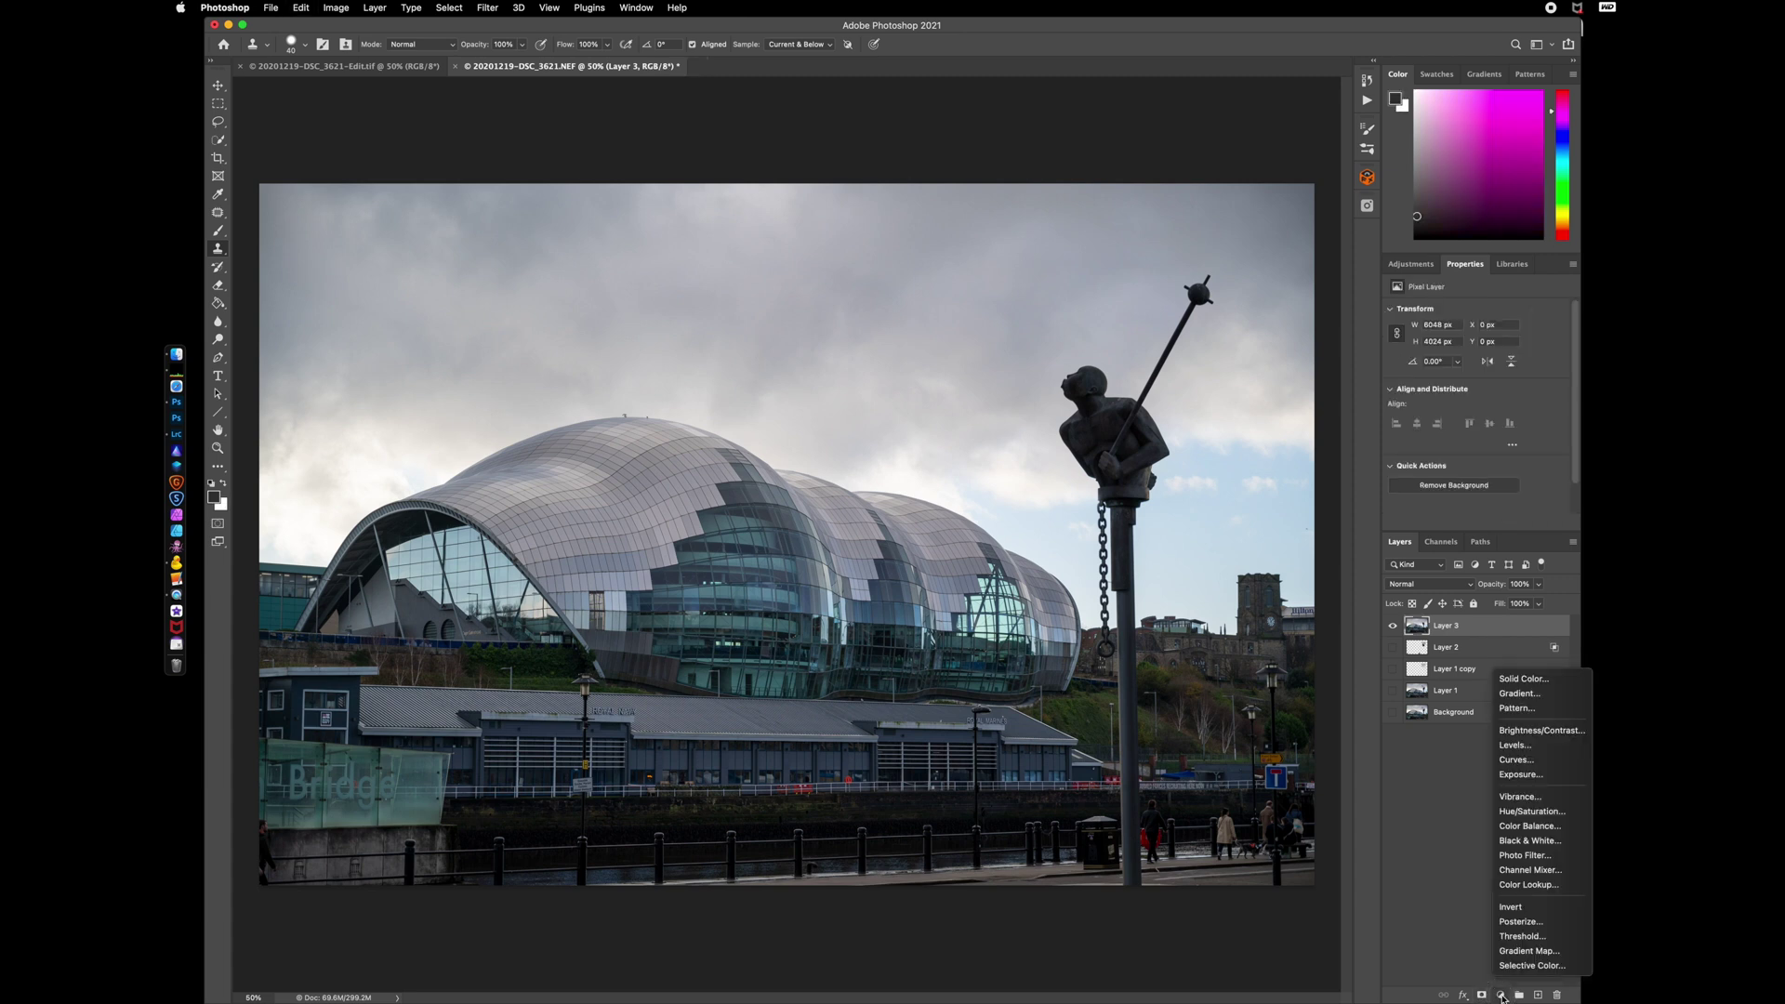
left_click(1531, 749)
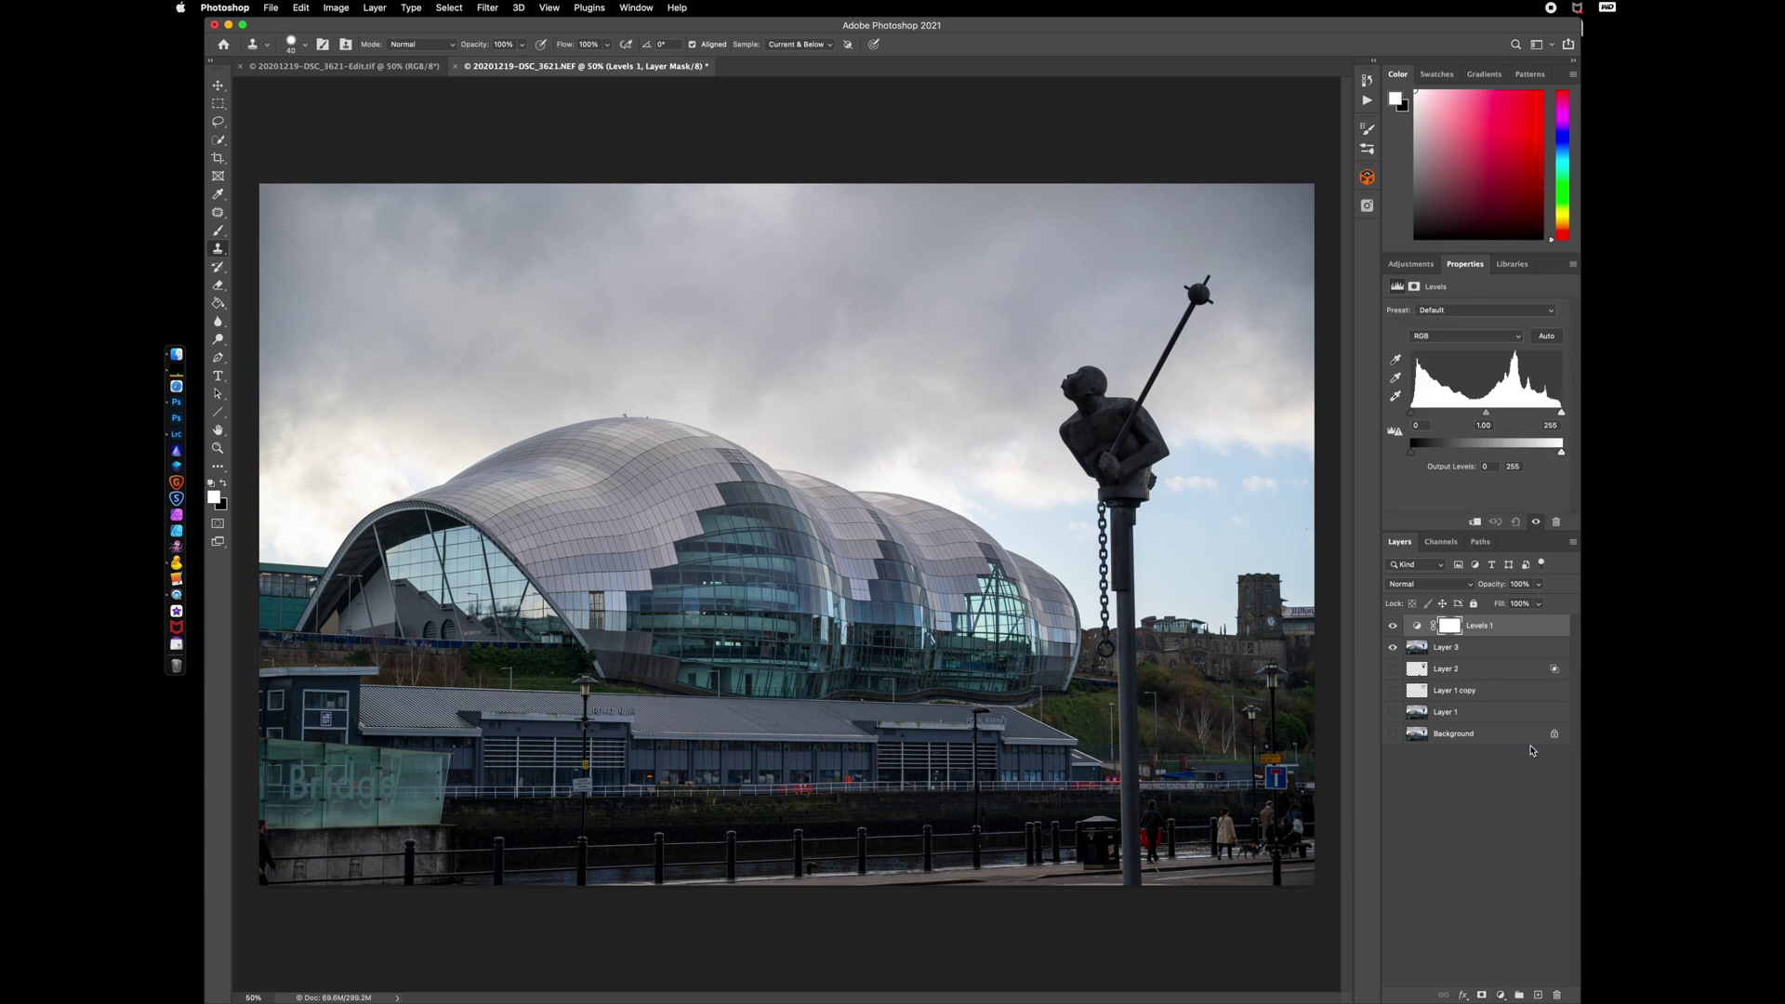
left_click(1394, 628)
left_click(1394, 629)
left_click(1394, 628)
left_click(1394, 629)
- Set the Levels adjustment layer's blend mode to Multiply and lower its opacity to 53%
left_click(1416, 586)
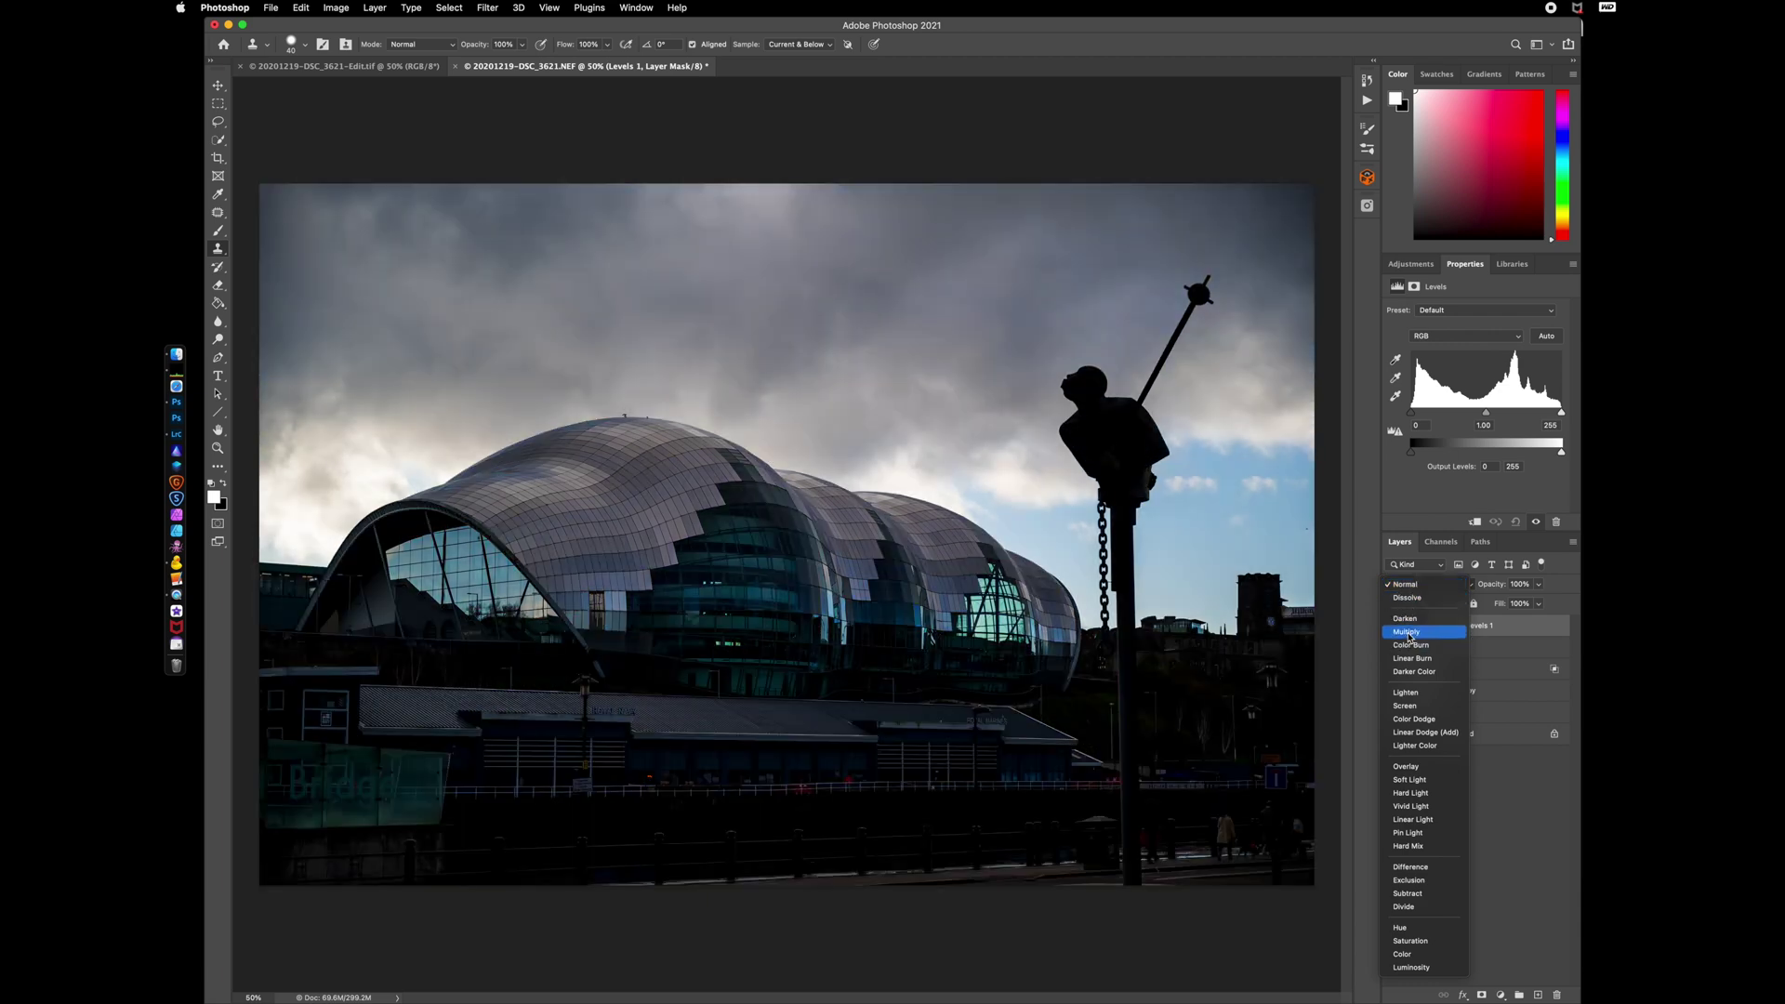
left_click(1408, 634)
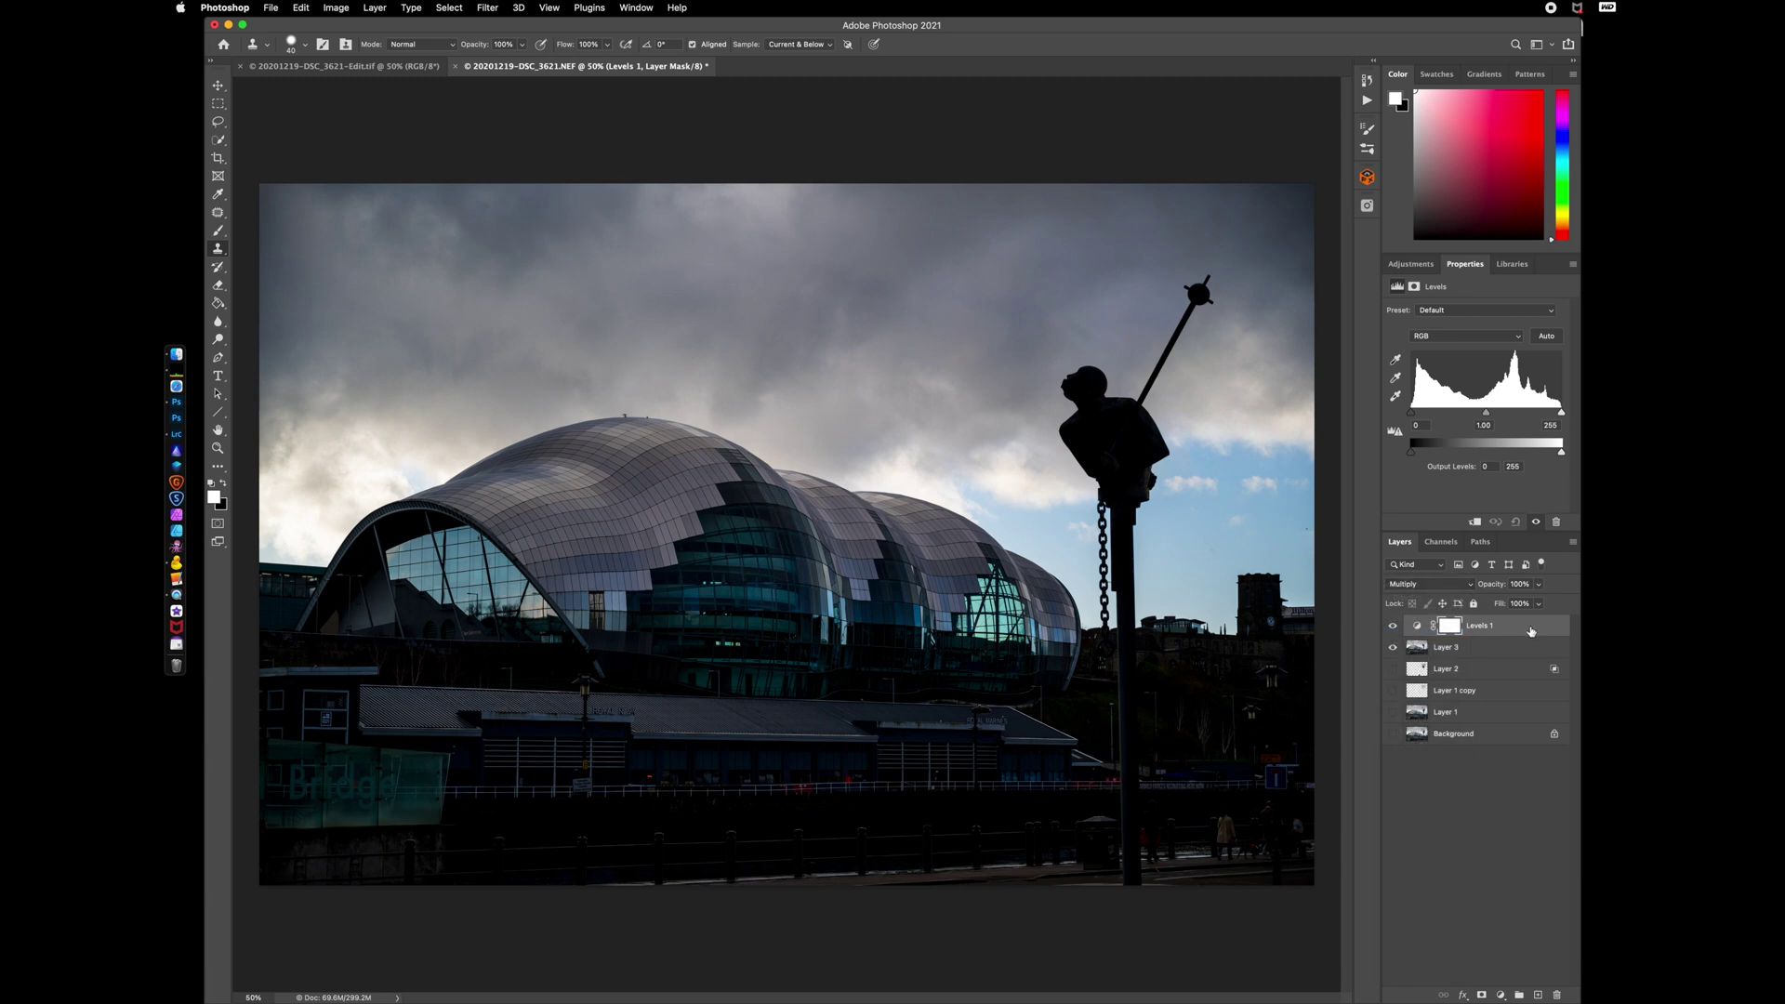
left_click_drag(1499, 588, 1467, 591)
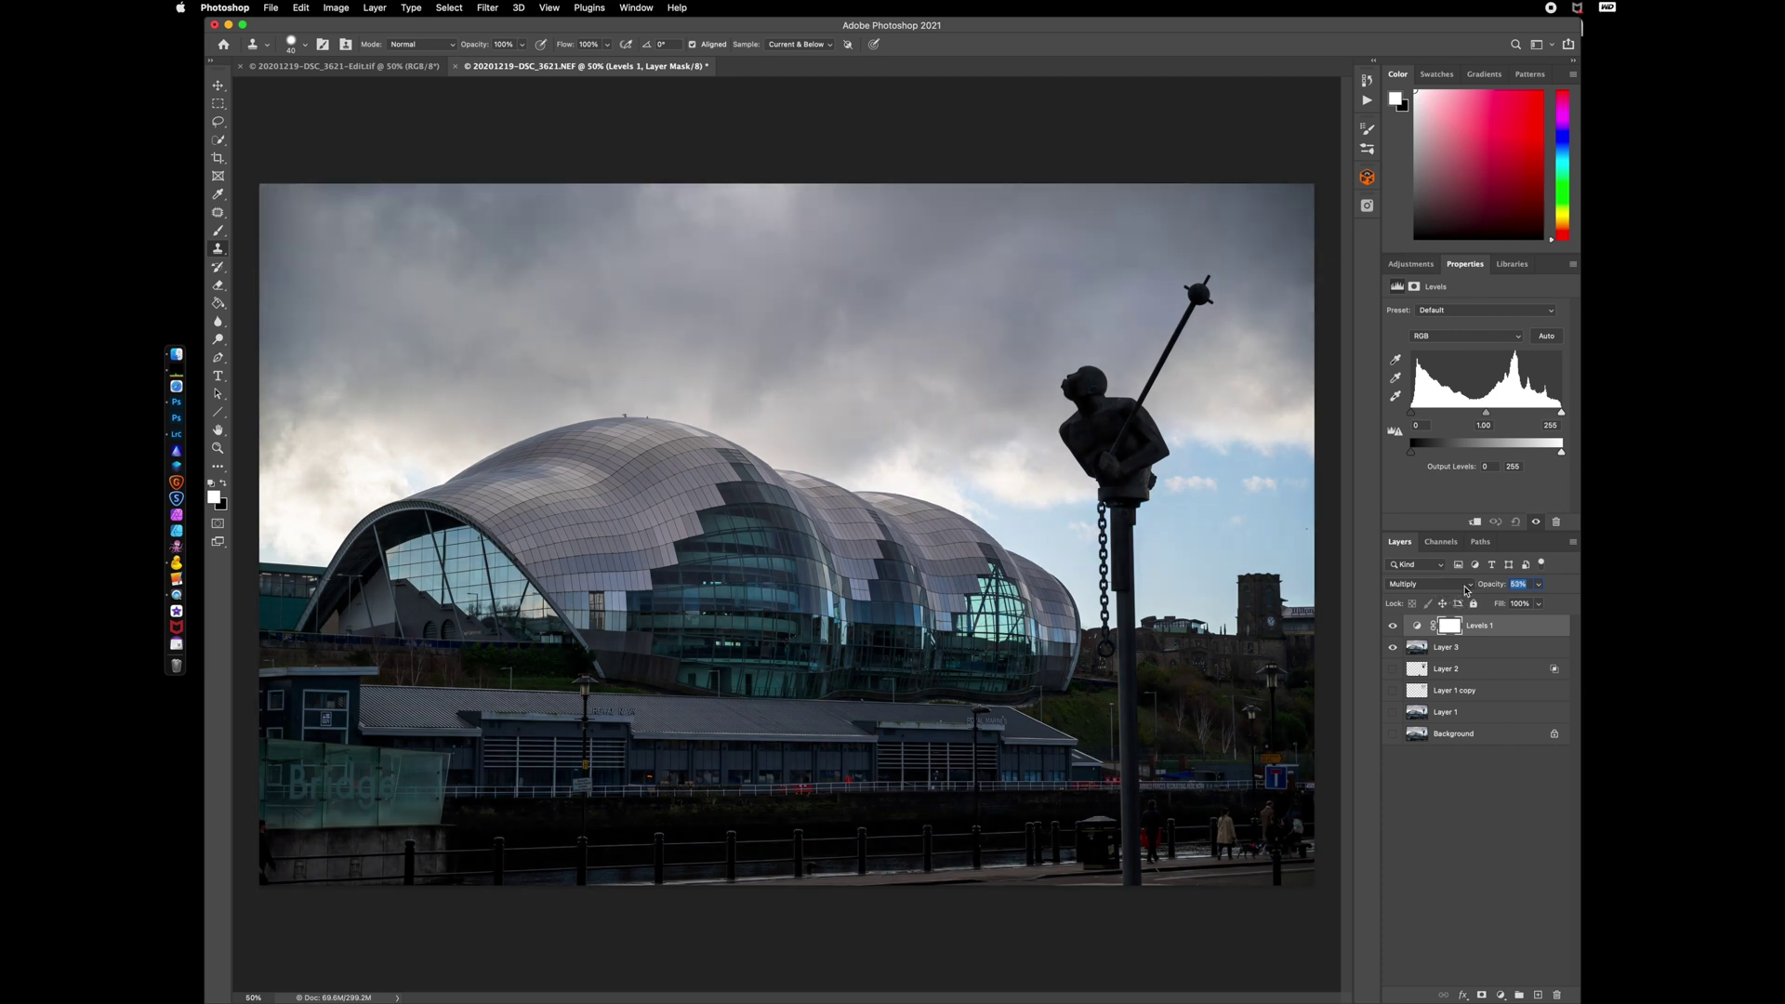
left_click(1525, 630)
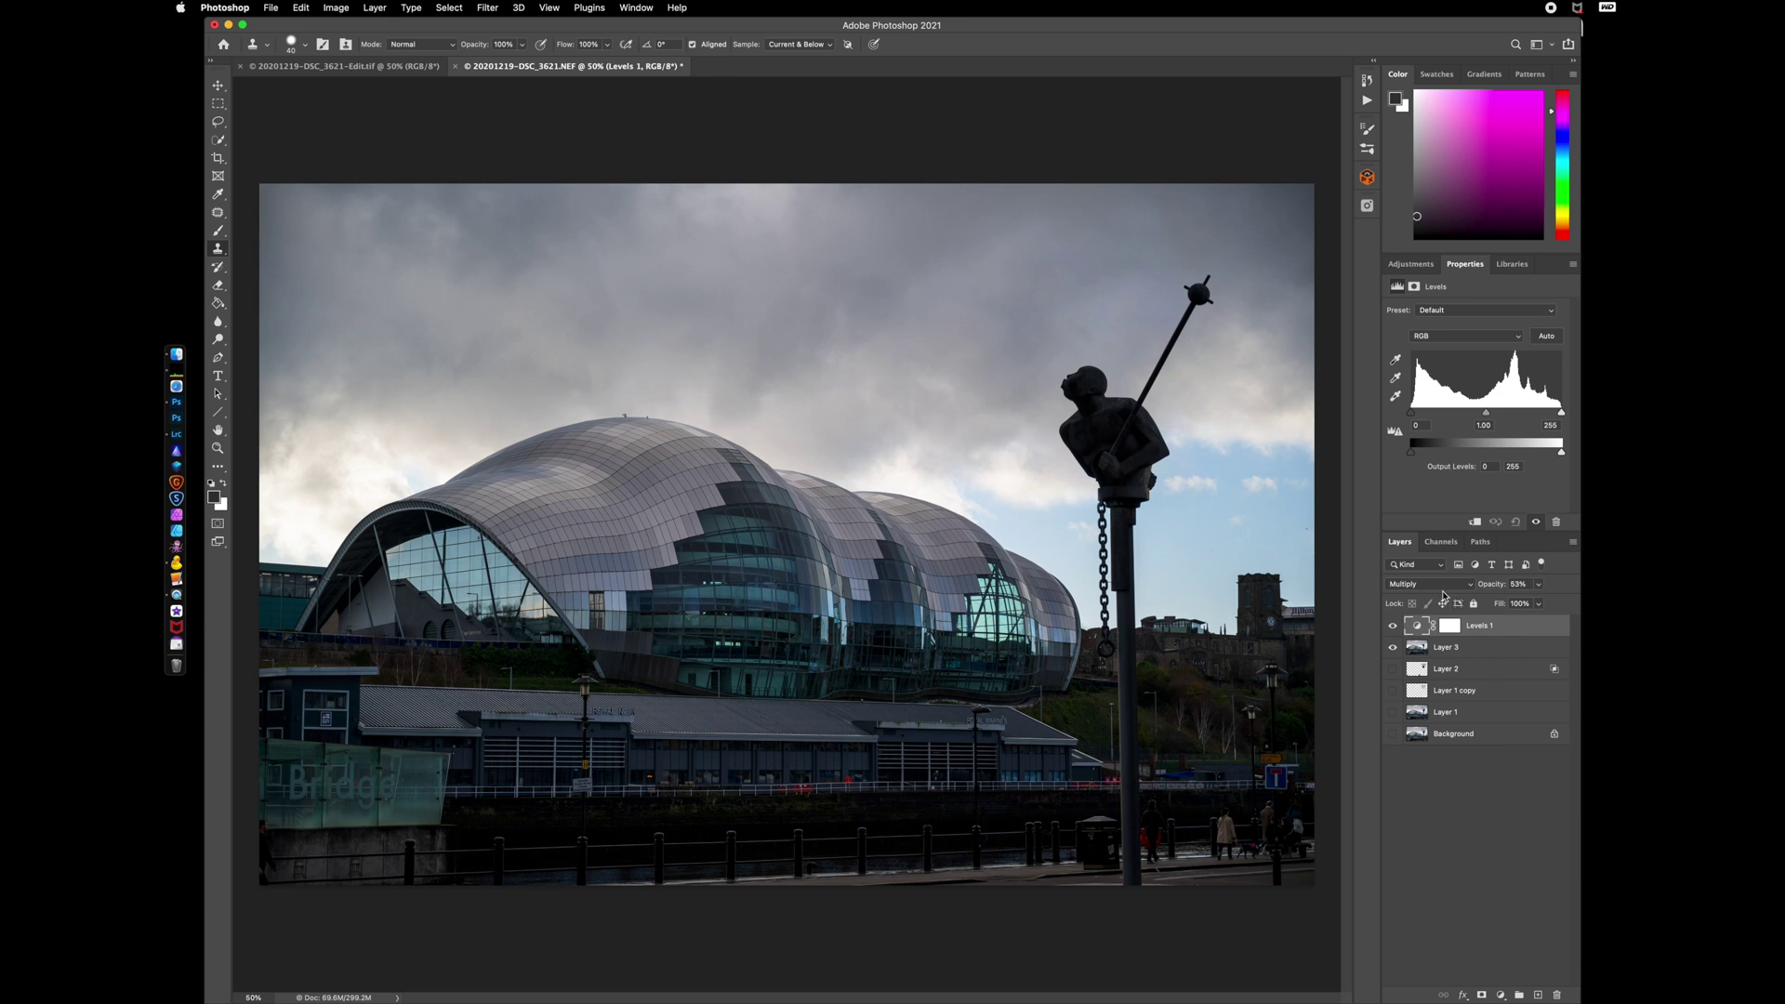
- Clip the Levels adjustment layer to Layer 3 and leave the Levels layer selected
left_click(1476, 522)
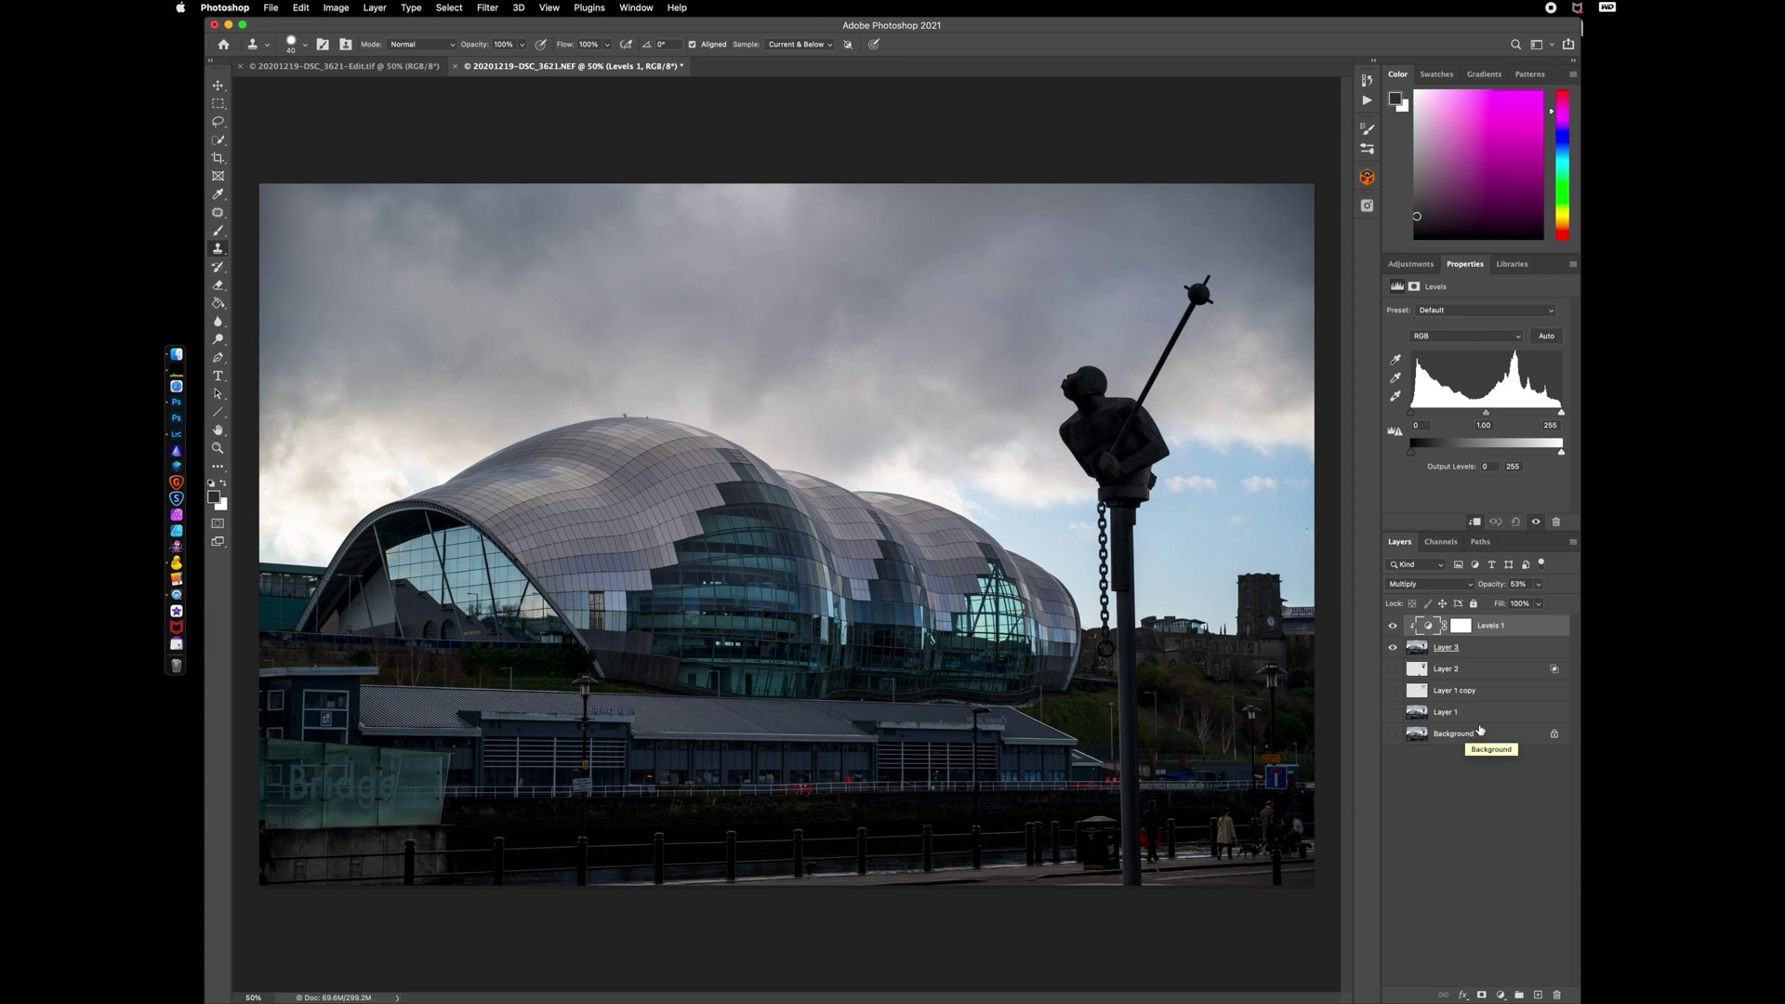
left_click(1483, 649)
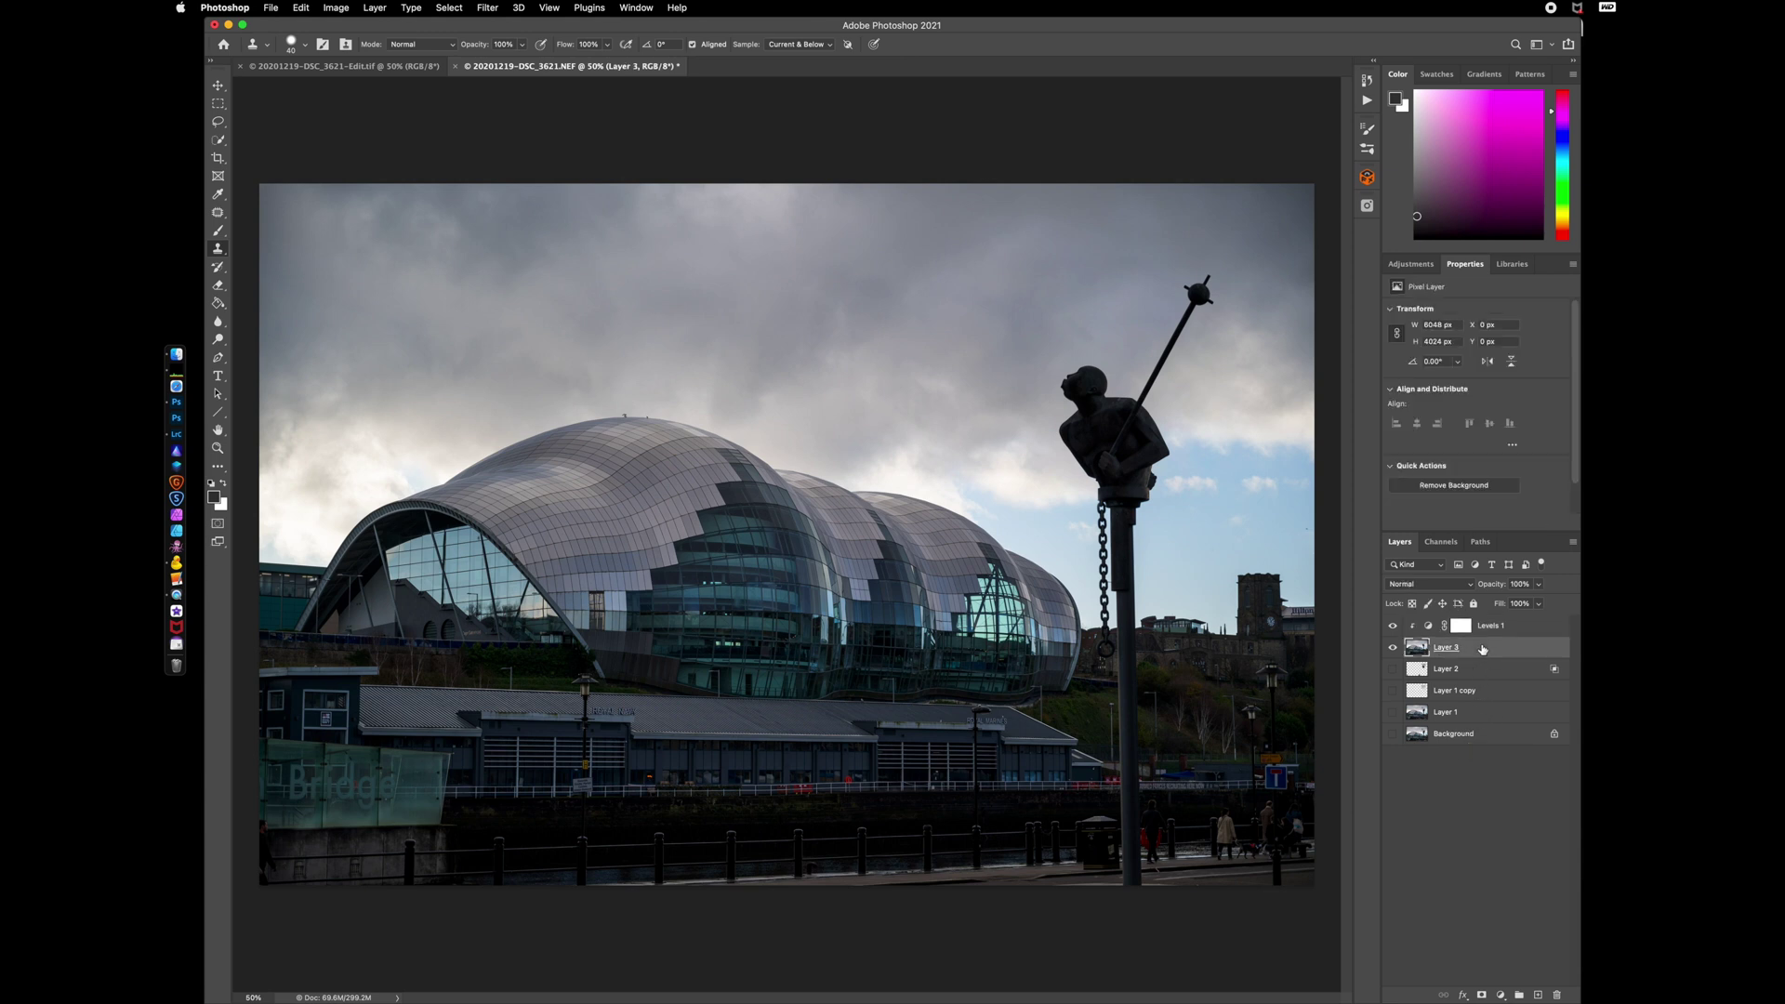
left_click(1520, 629)
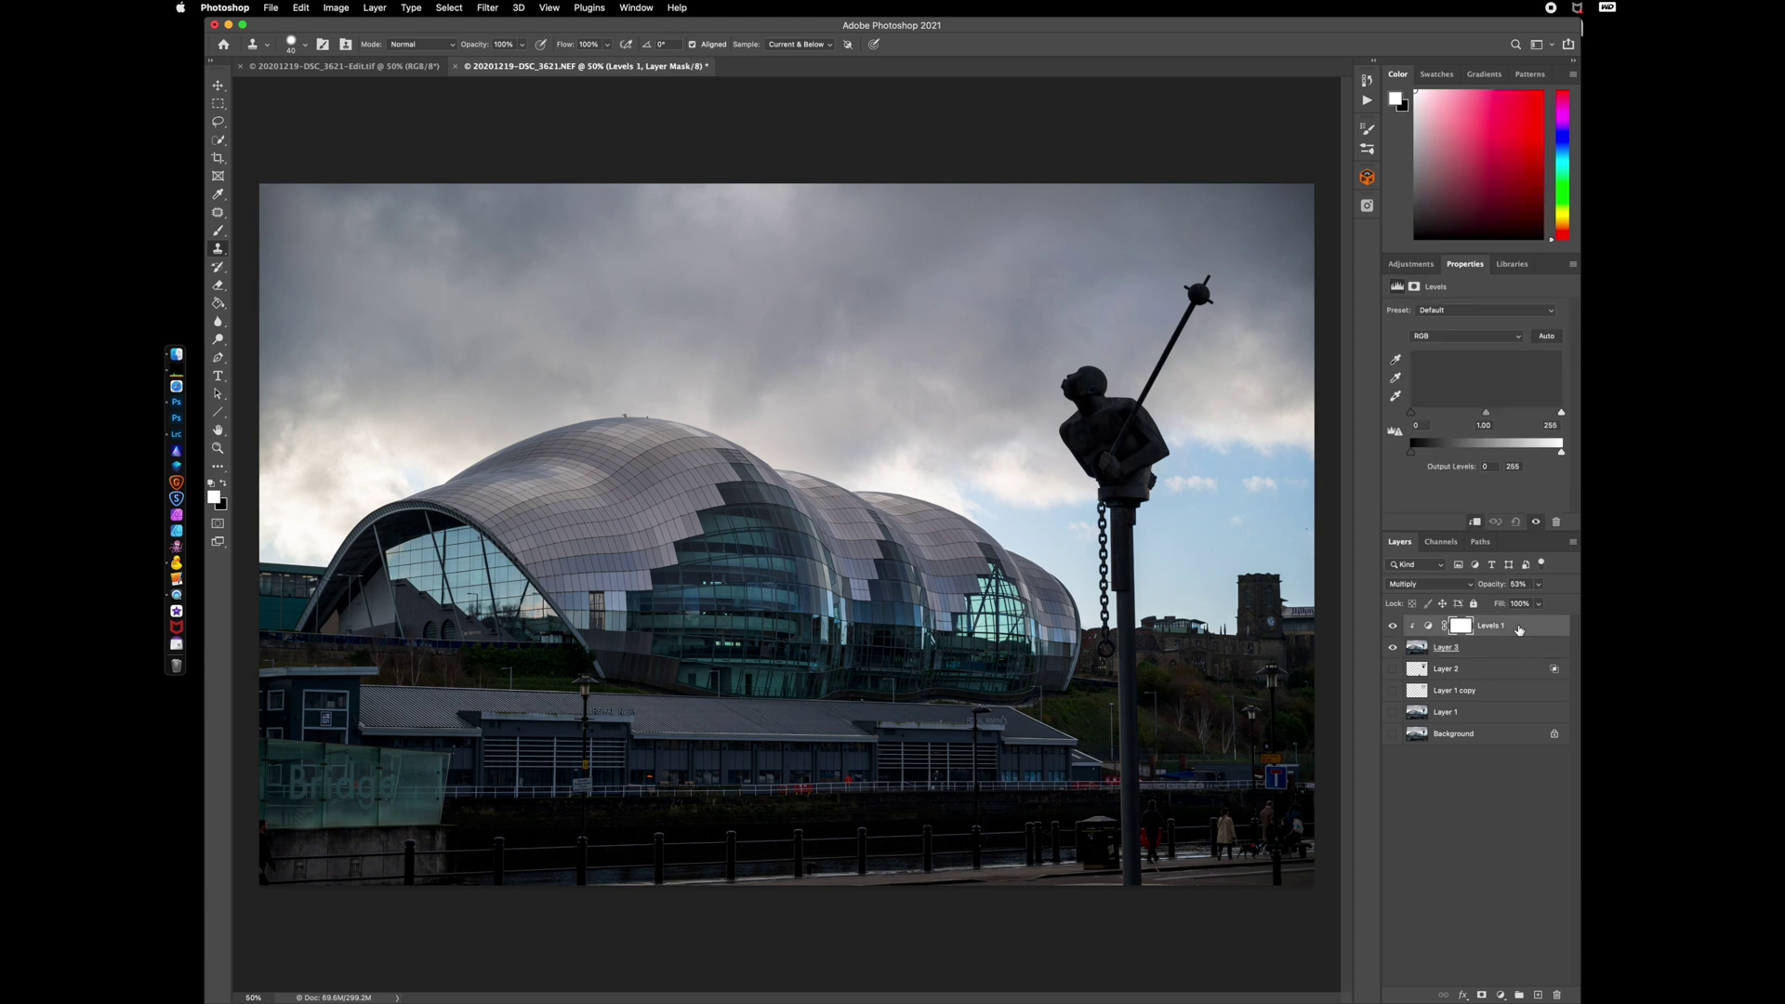